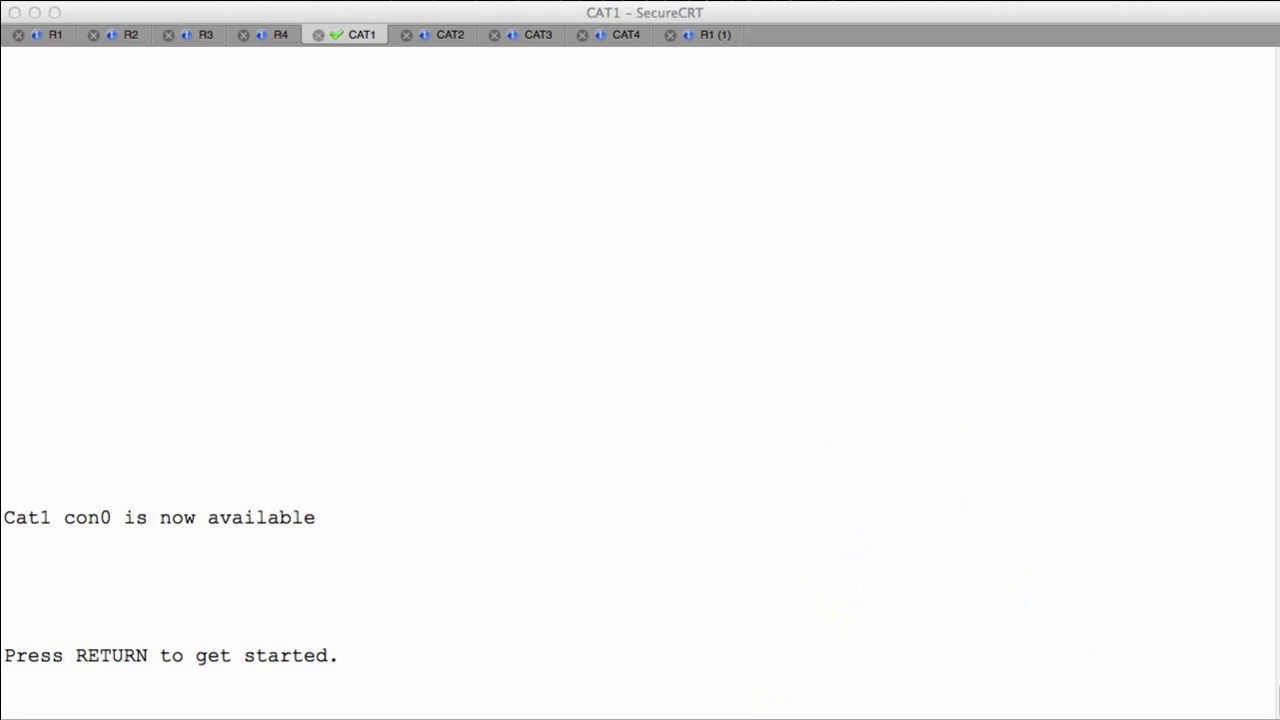
Sketch two router symbols side by side with a labelled upstream device linked above the right router
mouse_move(682, 232)
mouse_down()
mouse_move(700, 260)
mouse_move(728, 212)
mouse_up()
drag(878, 193, 856, 197)
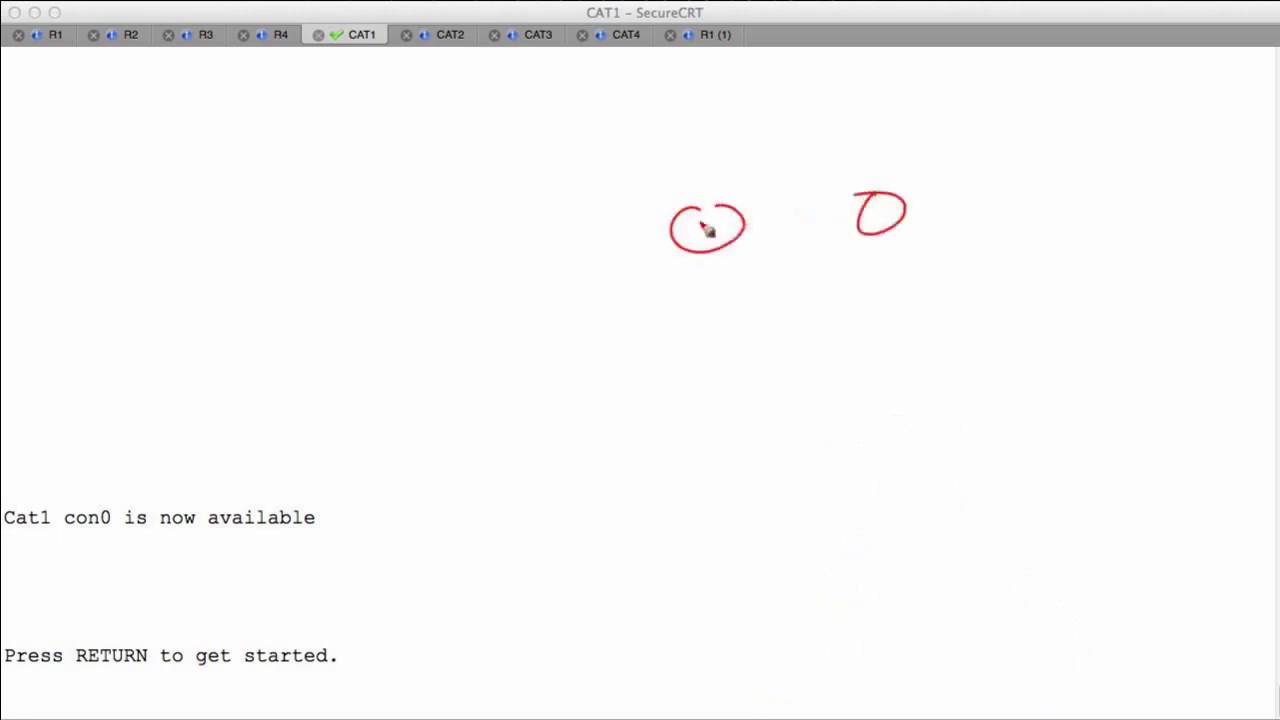
mouse_move(696, 219)
mouse_down()
mouse_move(716, 237)
mouse_move(699, 241)
mouse_up()
mouse_move(871, 207)
mouse_down()
mouse_move(889, 227)
mouse_move(861, 238)
mouse_up()
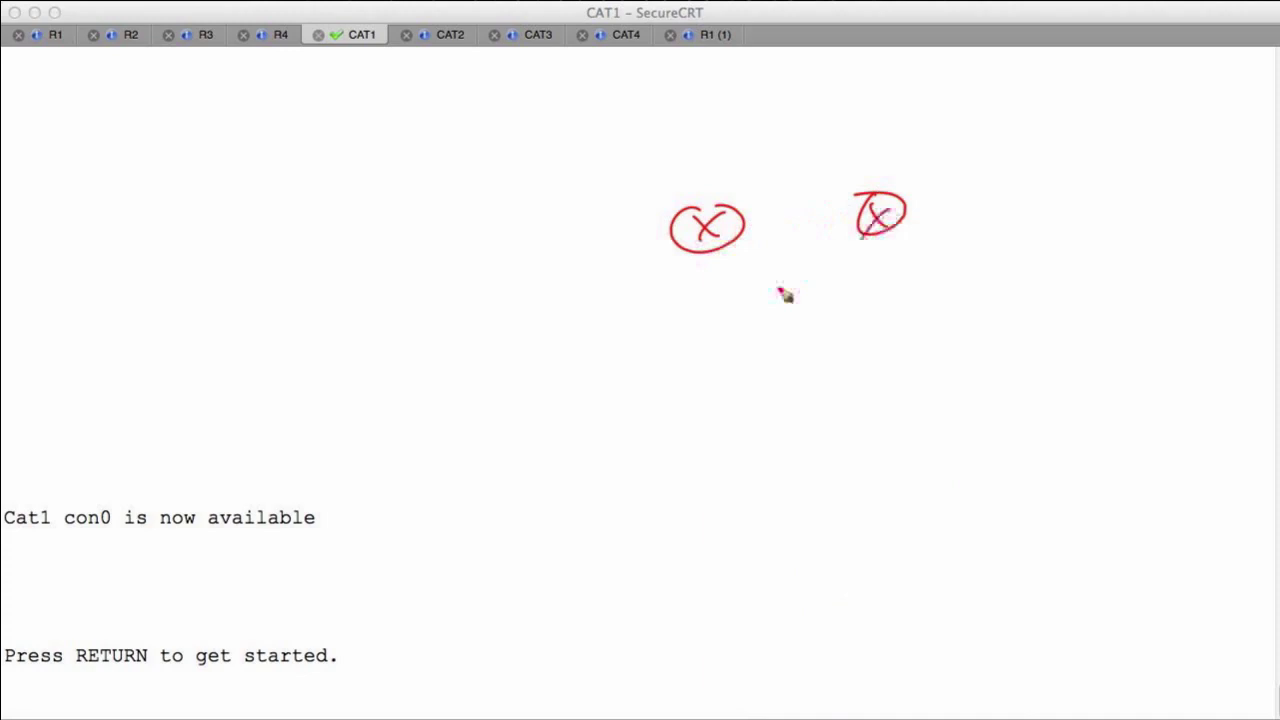
drag(877, 188, 890, 140)
mouse_move(852, 68)
mouse_down()
mouse_move(917, 129)
mouse_move(852, 68)
mouse_up()
mouse_move(930, 105)
mouse_down()
mouse_move(937, 118)
mouse_move(990, 112)
mouse_move(1013, 141)
mouse_up()
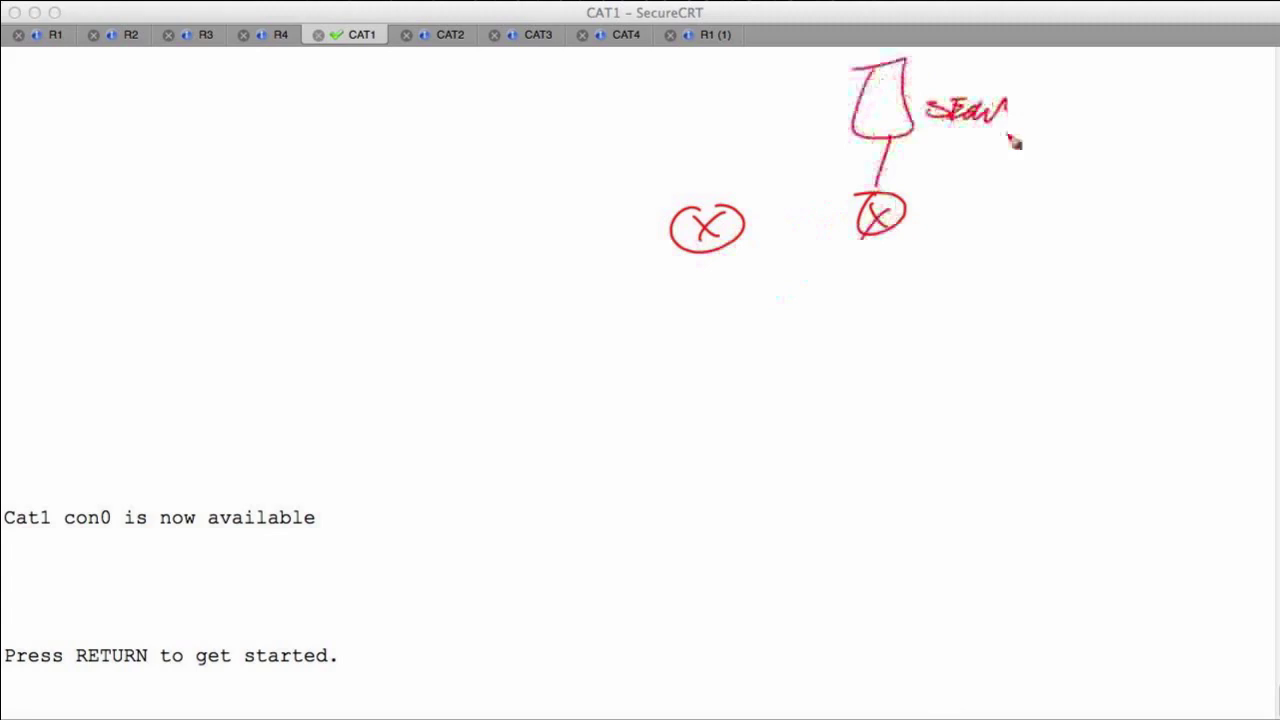
Draw two switches below the routers and cross-link each router to both switches
mouse_move(674, 390)
mouse_down()
mouse_move(748, 391)
mouse_move(697, 426)
mouse_up()
drag(748, 390, 753, 428)
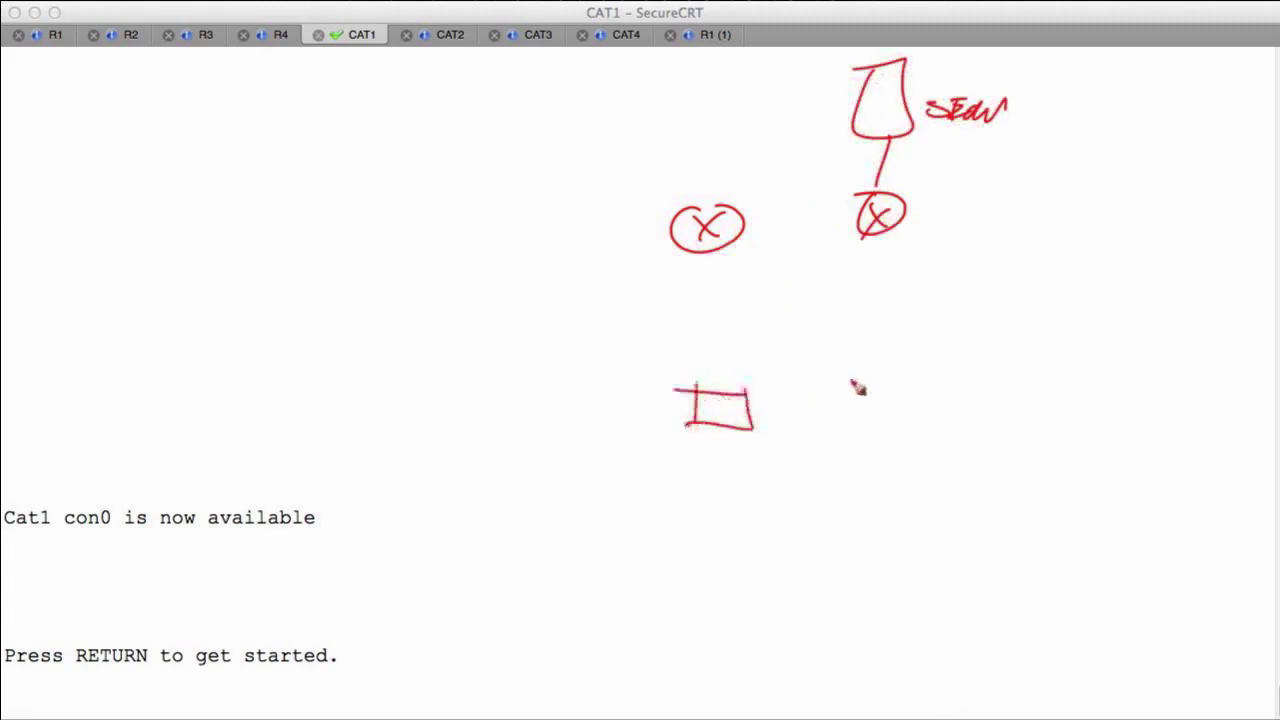
drag(852, 370, 849, 424)
mouse_move(853, 368)
mouse_down()
mouse_move(914, 400)
mouse_move(912, 424)
mouse_up()
drag(846, 426, 912, 424)
drag(716, 245, 712, 400)
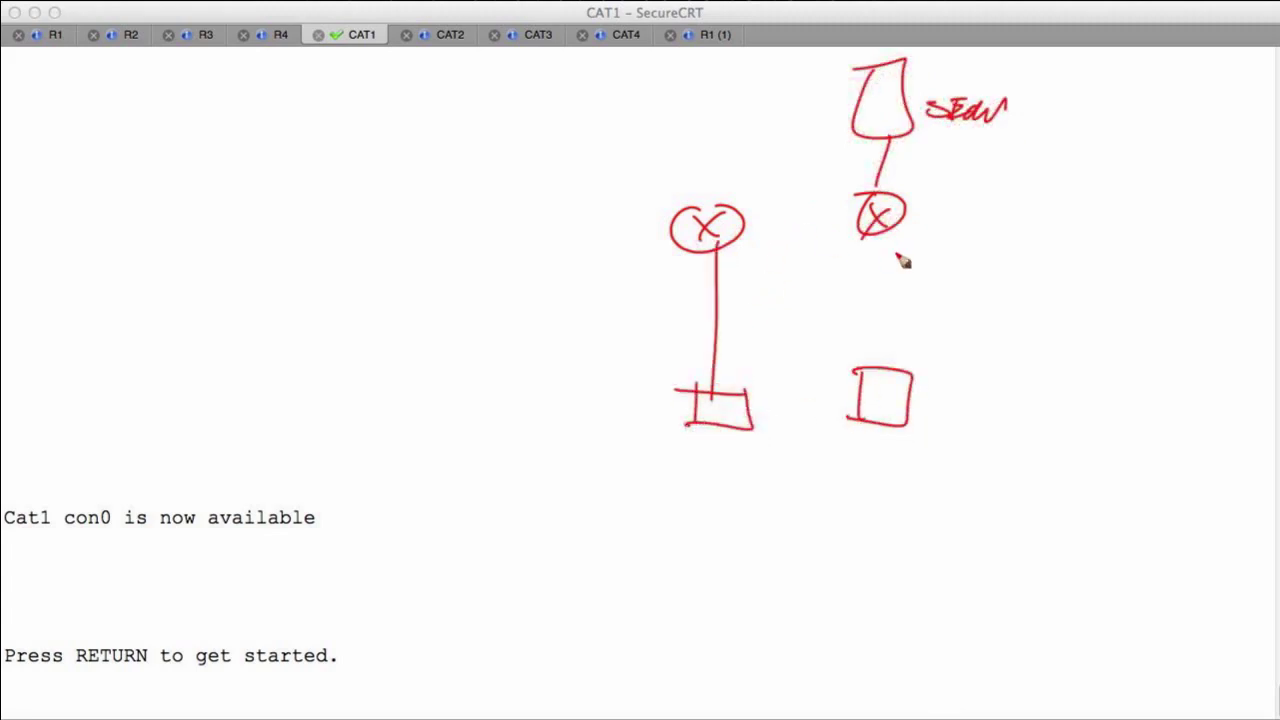
drag(883, 236, 876, 405)
drag(720, 234, 794, 327)
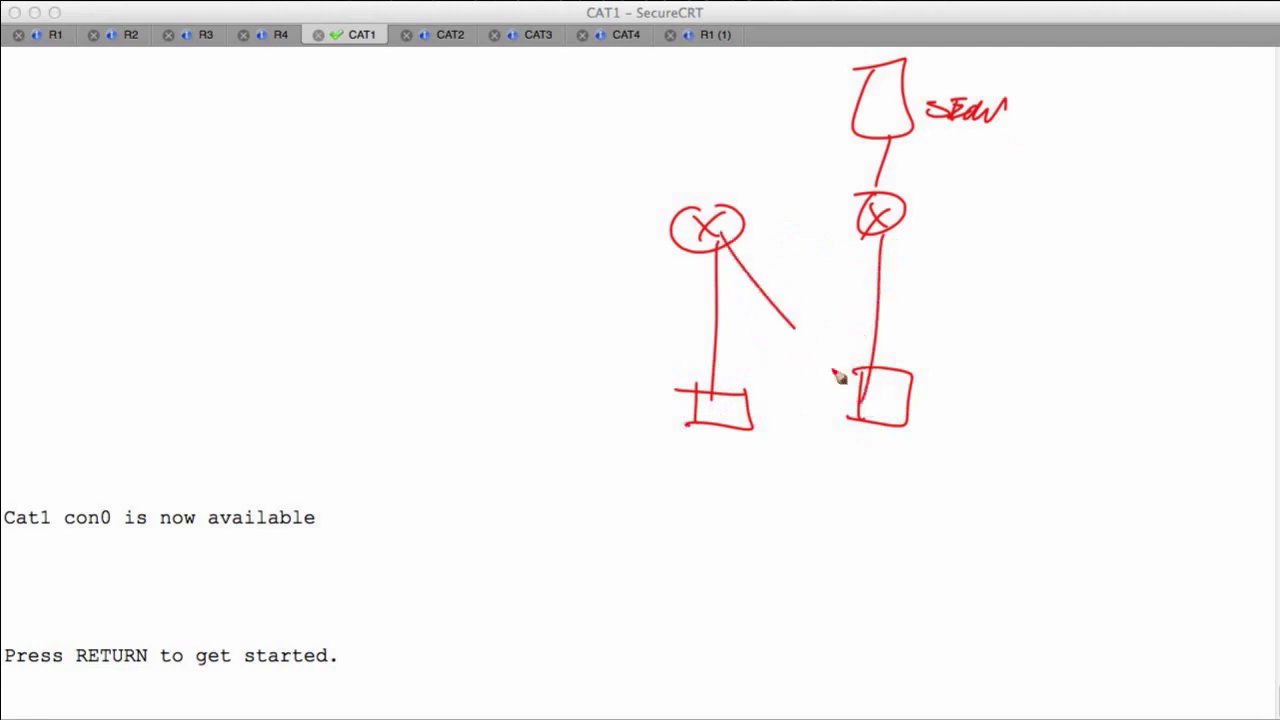
drag(838, 376, 853, 400)
drag(848, 225, 737, 390)
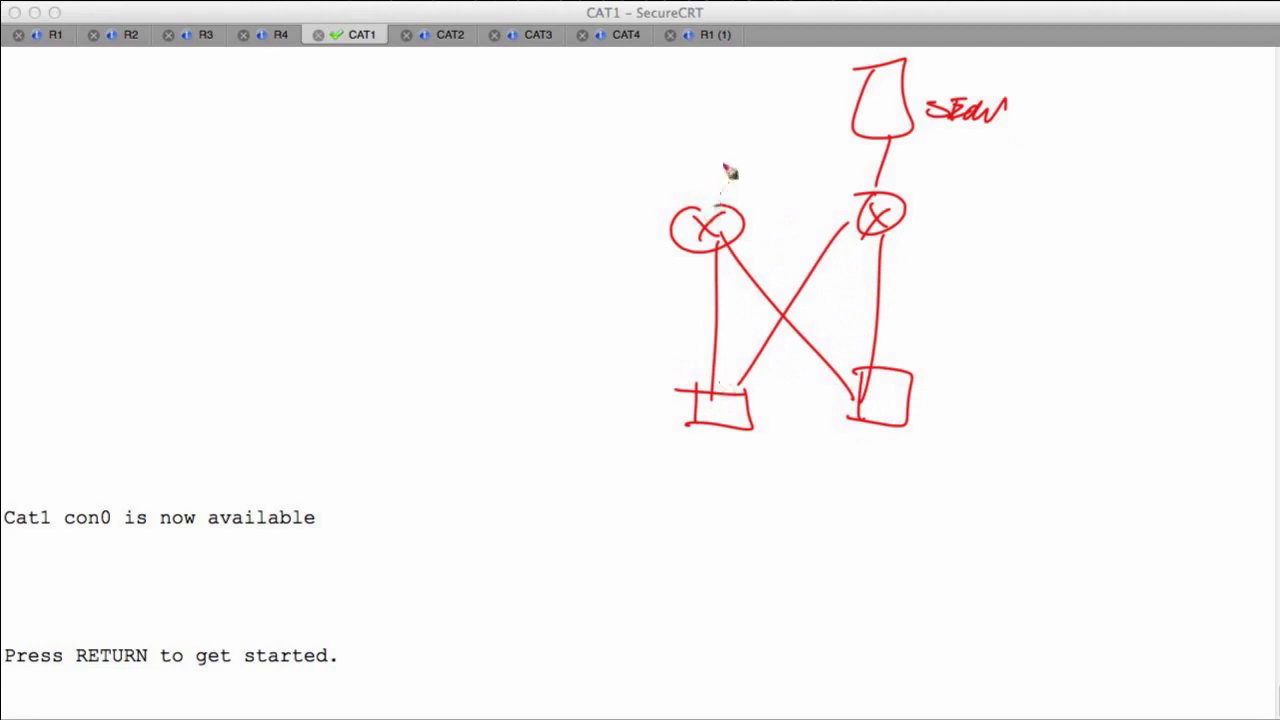
Label the left router GW with an arrow pointing at it
drag(722, 160, 708, 198)
drag(700, 188, 708, 198)
mouse_move(716, 114)
mouse_down()
mouse_move(718, 138)
mouse_move(744, 108)
mouse_up()
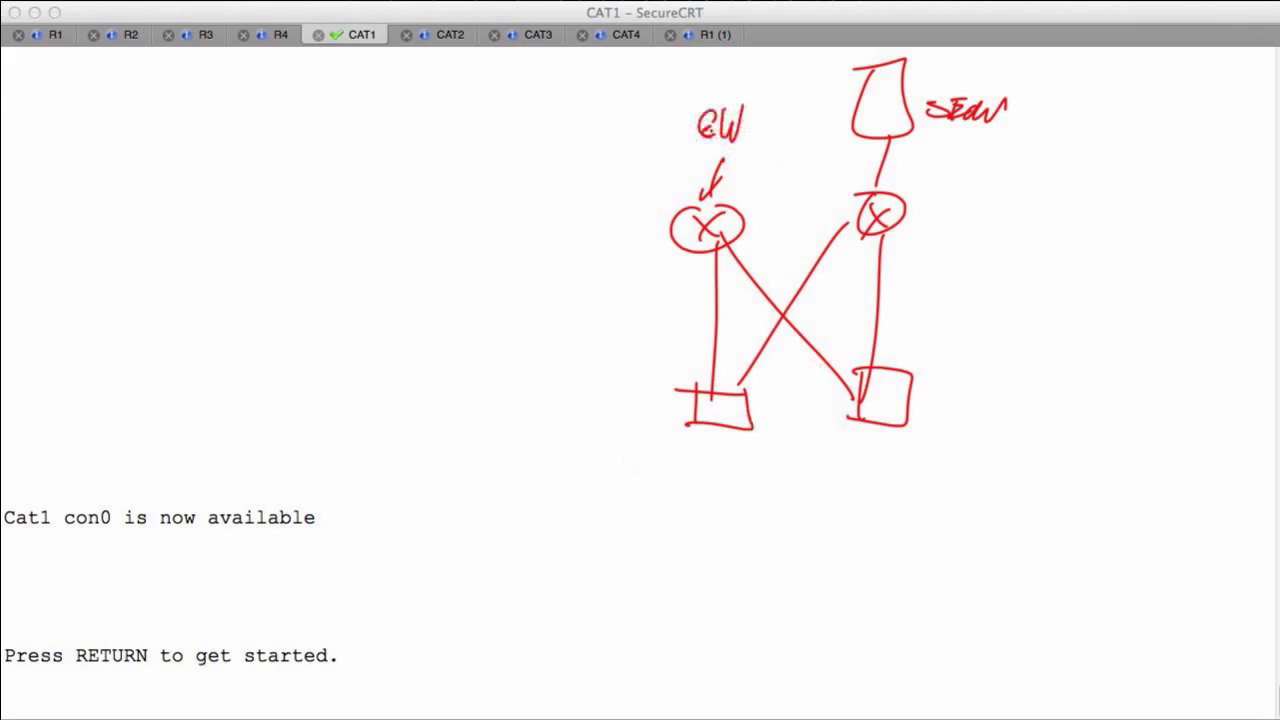
Add a host below the left switch, cross out the gateway link, and write 'Default GW'
mouse_move(720, 434)
mouse_down()
mouse_move(714, 546)
mouse_move(685, 543)
mouse_up()
mouse_move(683, 488)
mouse_down()
mouse_move(684, 543)
mouse_move(698, 552)
mouse_up()
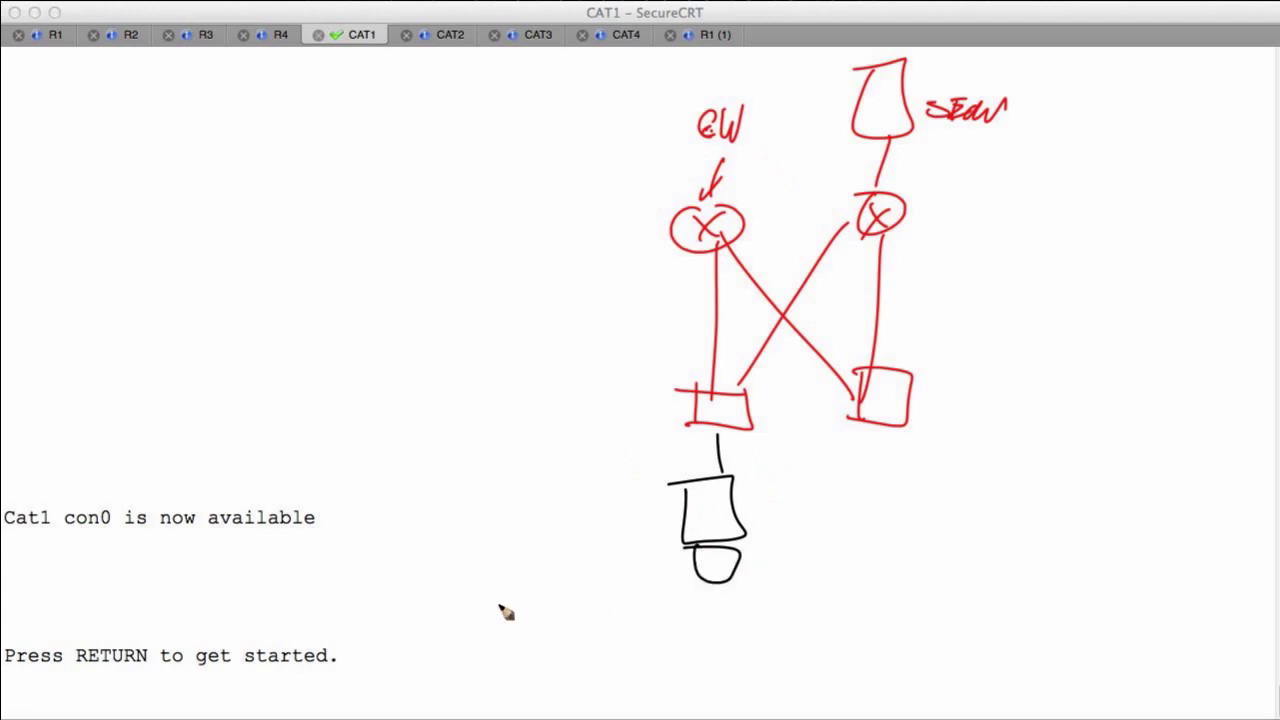
drag(680, 478, 690, 274)
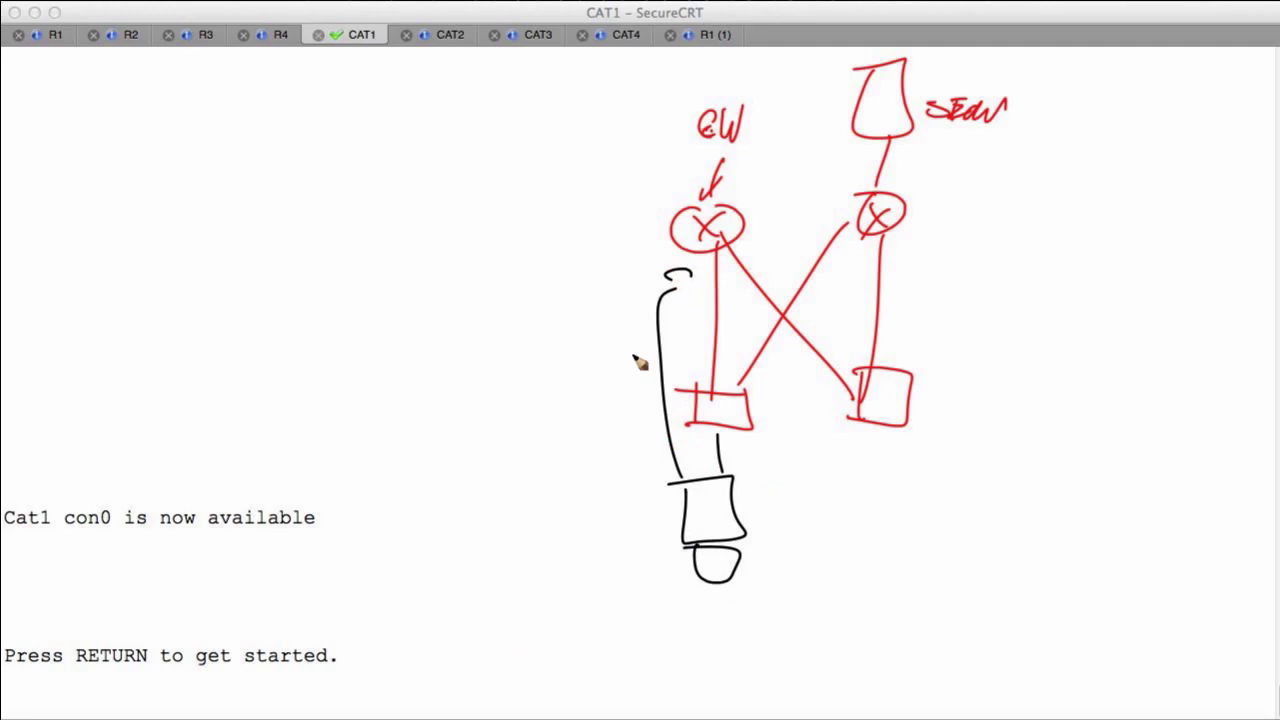
mouse_move(740, 296)
mouse_down()
mouse_move(684, 348)
mouse_move(738, 346)
mouse_up()
mouse_move(777, 496)
mouse_down()
mouse_move(777, 528)
mouse_move(779, 512)
mouse_up()
mouse_move(800, 516)
mouse_down()
mouse_move(952, 510)
mouse_move(958, 478)
mouse_up()
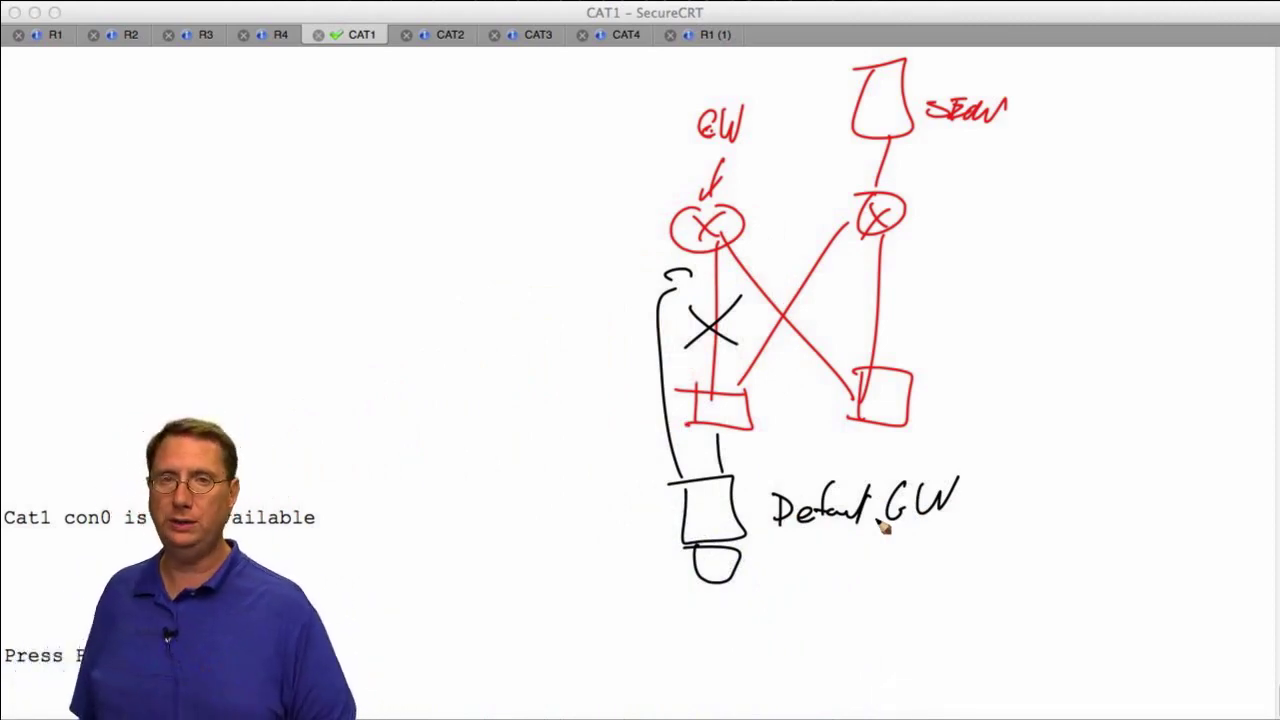
Handwrite HSRP, VRRP and GLBP as a list of gateway redundancy protocols
mouse_move(375, 102)
mouse_down()
mouse_move(357, 94)
mouse_move(378, 108)
mouse_move(431, 90)
mouse_move(447, 100)
mouse_up()
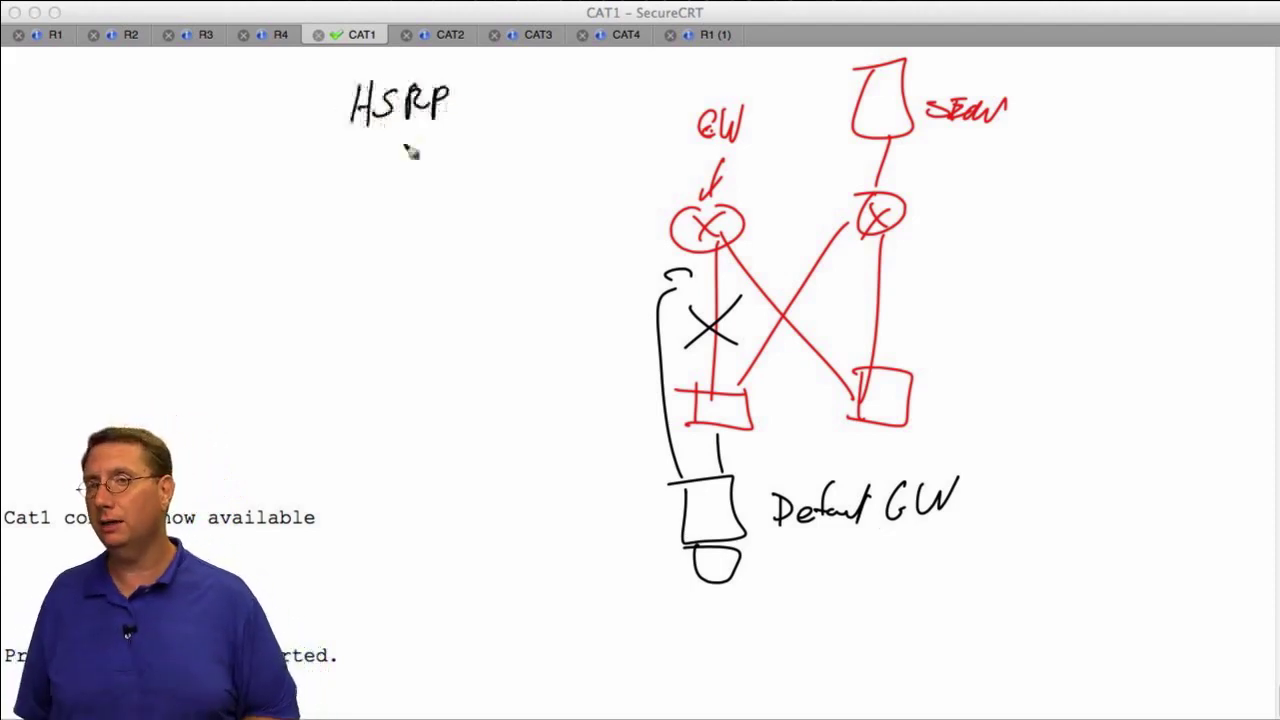
mouse_move(363, 157)
mouse_down()
mouse_move(442, 182)
mouse_move(450, 166)
mouse_up()
mouse_move(395, 216)
mouse_down()
mouse_move(403, 248)
mouse_move(429, 214)
mouse_move(443, 243)
mouse_move(443, 224)
mouse_move(461, 230)
mouse_up()
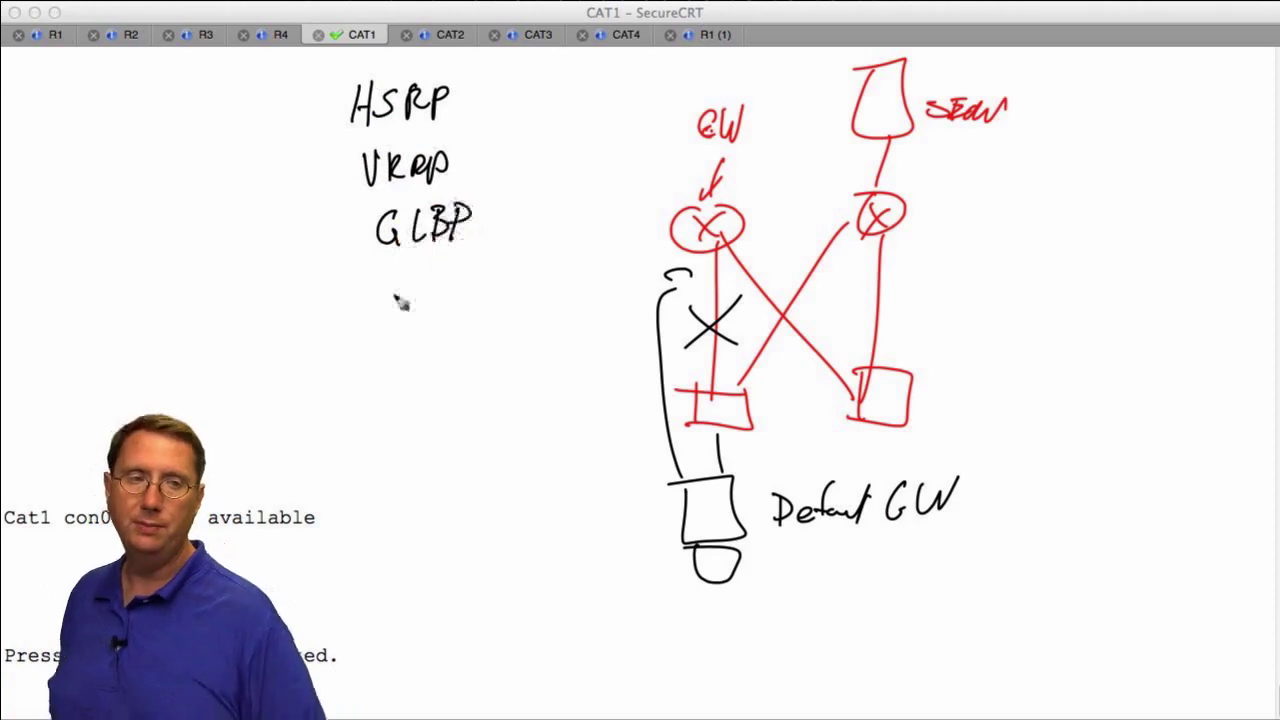
mouse_move(510, 99)
mouse_down()
mouse_move(466, 101)
mouse_move(482, 114)
mouse_up()
drag(528, 222, 492, 233)
drag(500, 214, 490, 226)
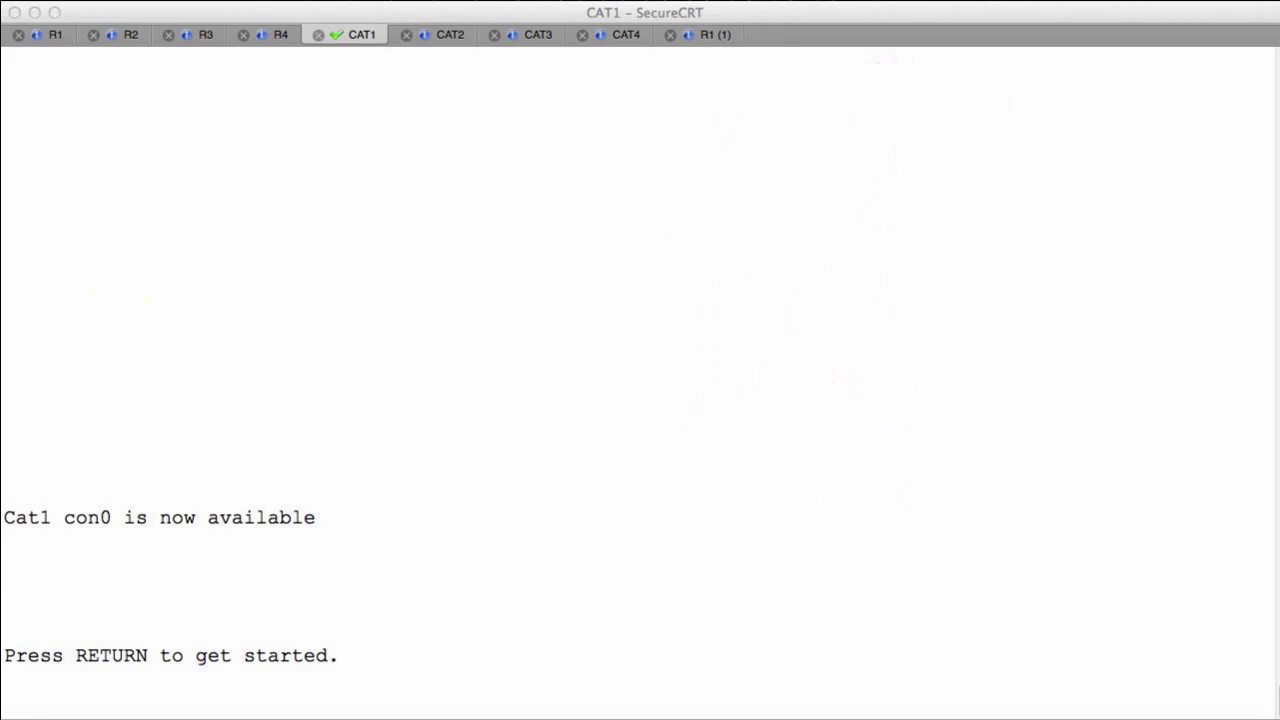
Draw a host, a cloud, two gateway devices and a shared LAN line connecting them
mouse_move(829, 462)
mouse_down()
mouse_move(886, 462)
mouse_move(826, 510)
mouse_up()
mouse_move(886, 466)
mouse_down()
mouse_move(848, 503)
mouse_move(842, 551)
mouse_up()
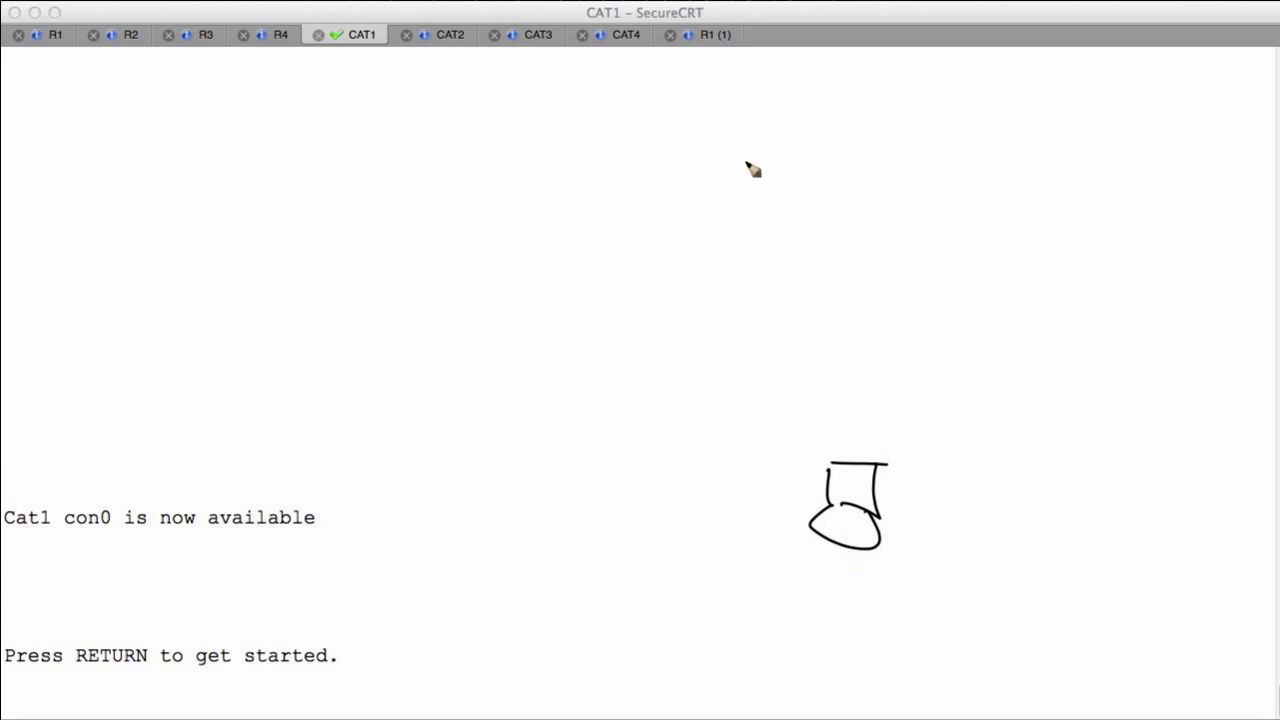
mouse_move(748, 174)
mouse_down()
mouse_move(780, 249)
mouse_move(1029, 203)
mouse_move(937, 130)
mouse_up()
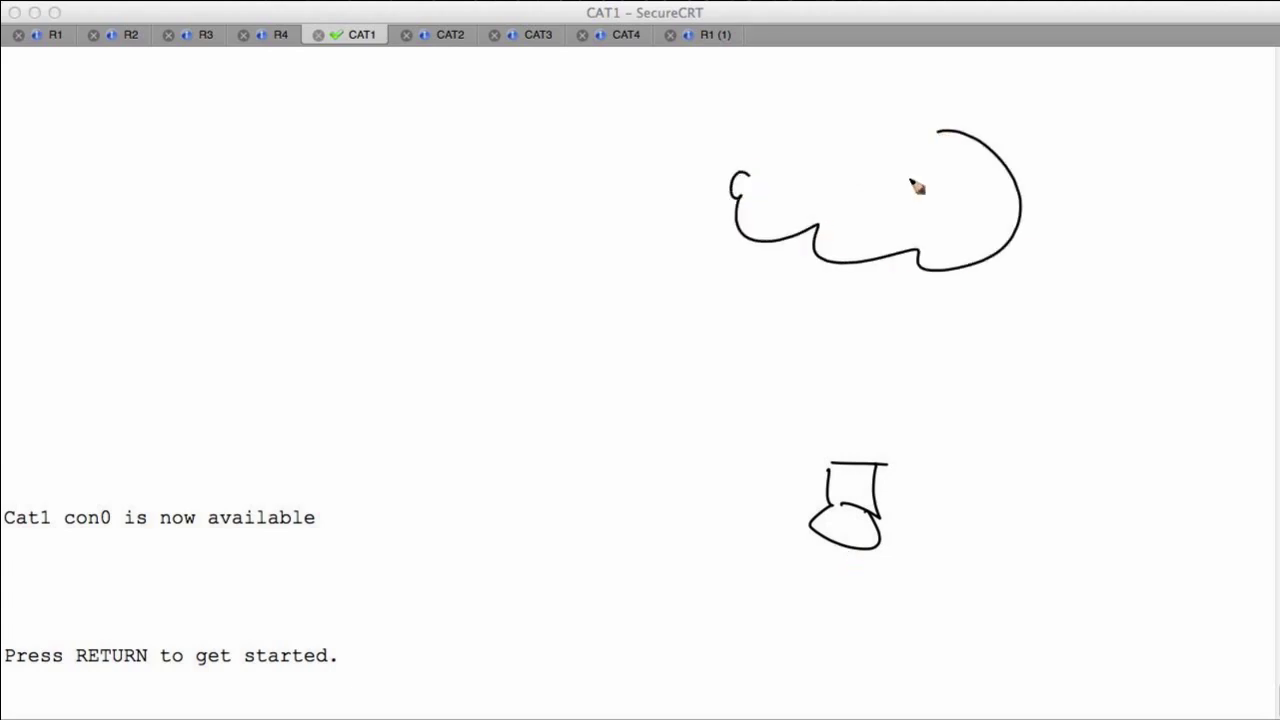
mouse_move(716, 334)
mouse_down()
mouse_move(786, 340)
mouse_move(716, 378)
mouse_up()
drag(778, 330, 784, 378)
drag(718, 378, 786, 376)
mouse_move(946, 316)
mouse_down()
mouse_move(946, 366)
mouse_move(962, 358)
mouse_up()
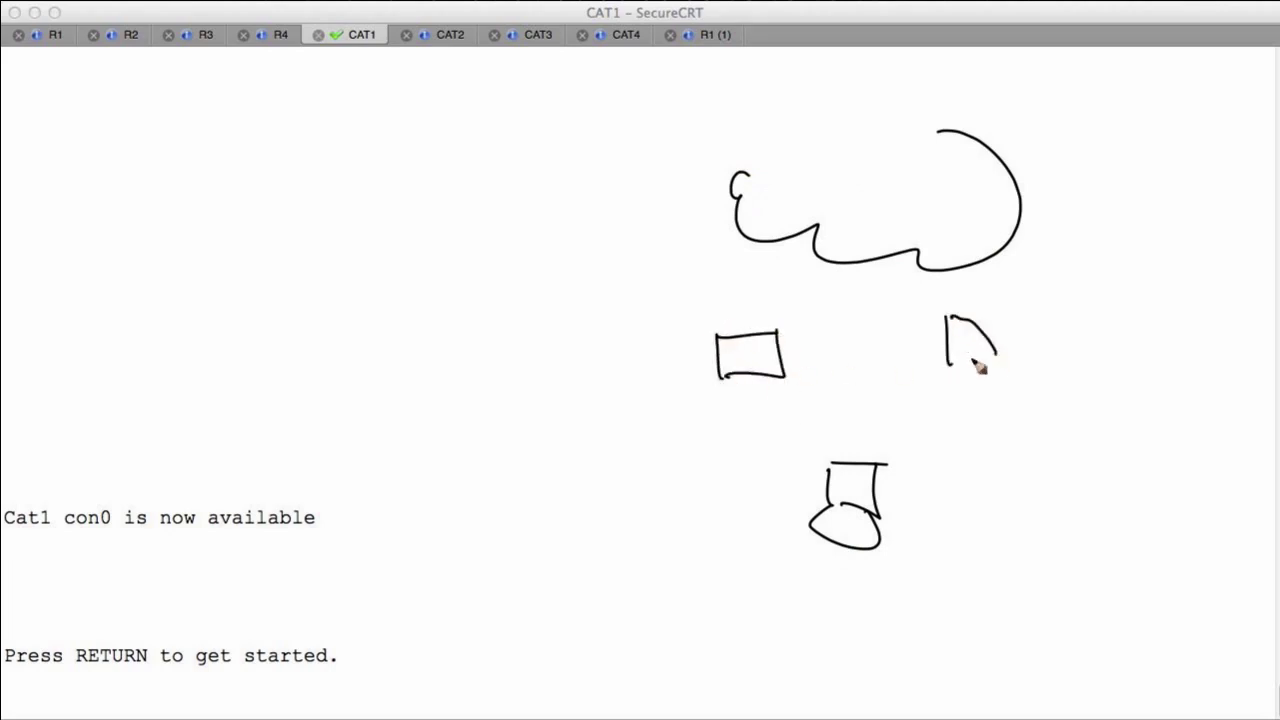
drag(652, 436, 1100, 423)
drag(755, 382, 765, 432)
drag(974, 368, 974, 410)
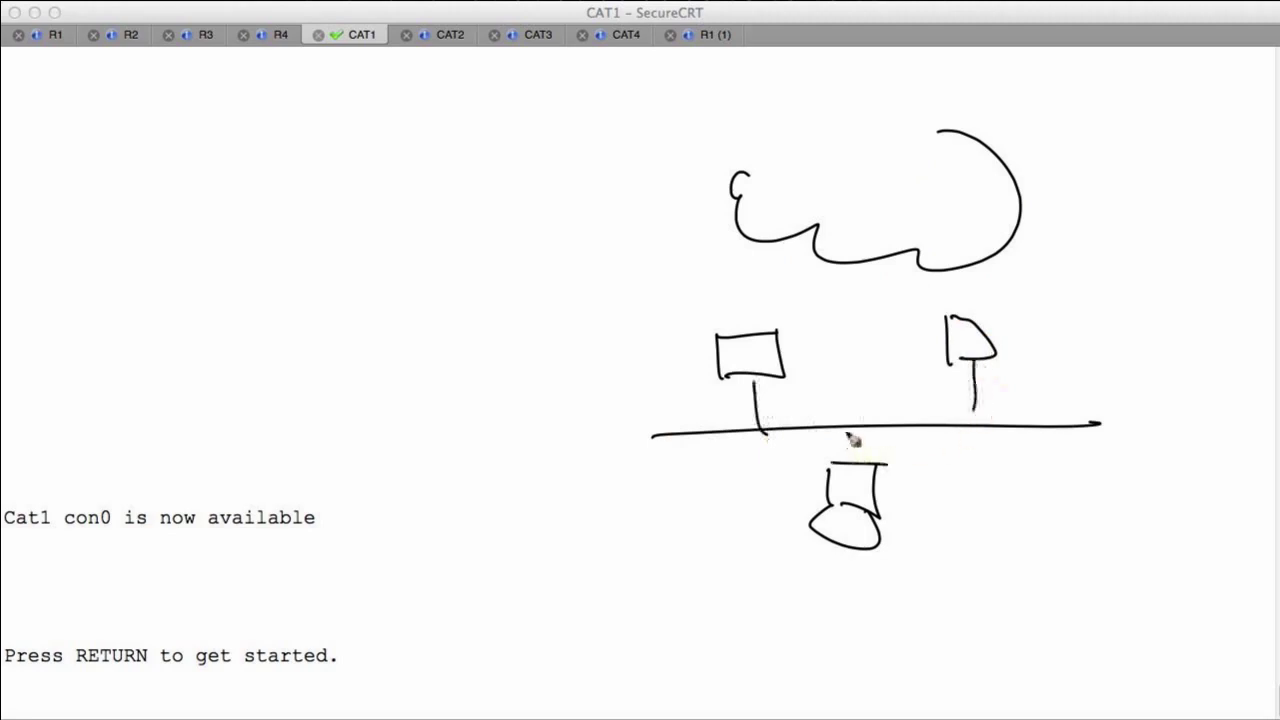
drag(847, 430, 848, 462)
Label the cloud Core, link both gateways up to it, label the host GW, and box the gateways together
drag(847, 167, 843, 195)
drag(866, 182, 912, 191)
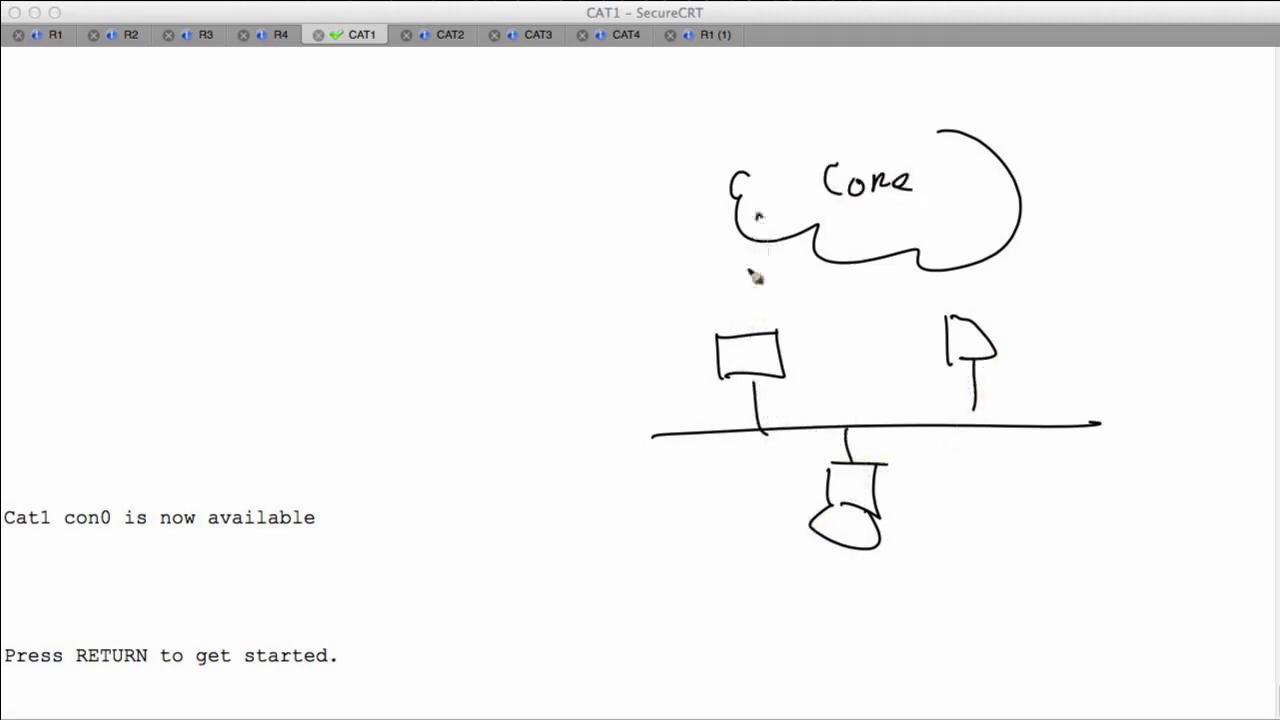
drag(758, 216, 736, 325)
drag(962, 245, 966, 350)
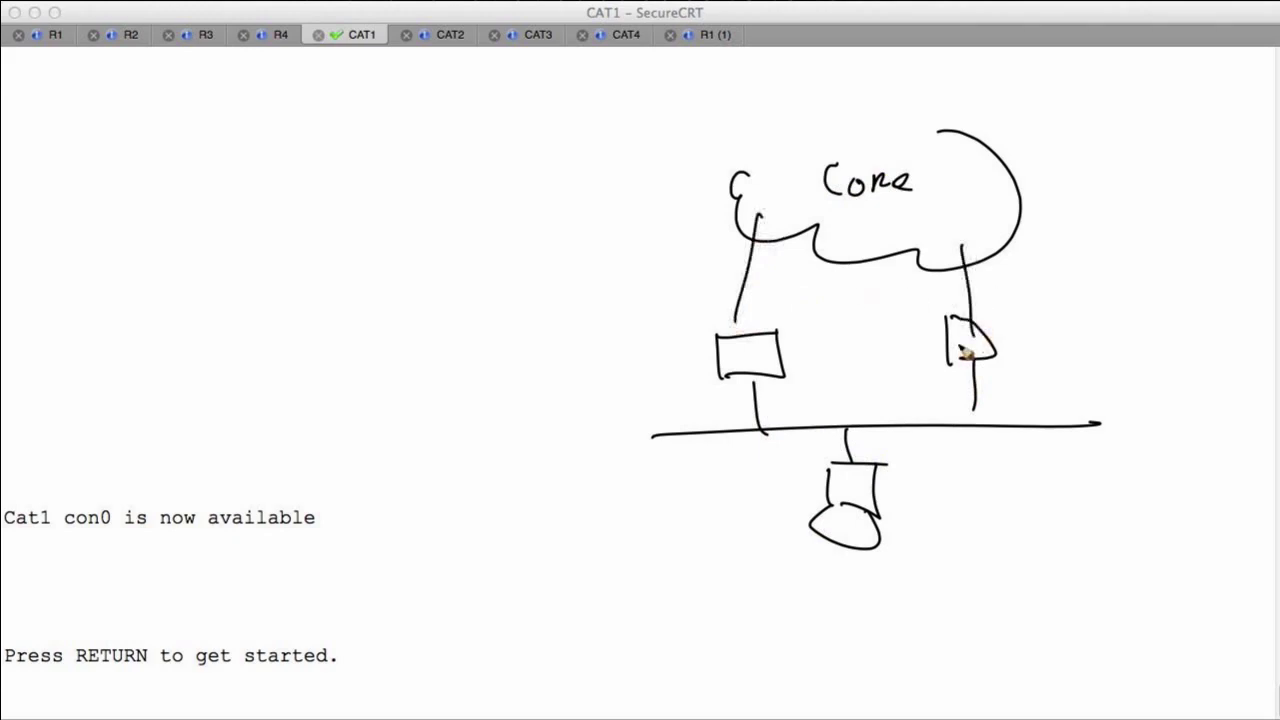
mouse_move(950, 482)
mouse_down()
mouse_move(952, 500)
mouse_move(982, 482)
mouse_up()
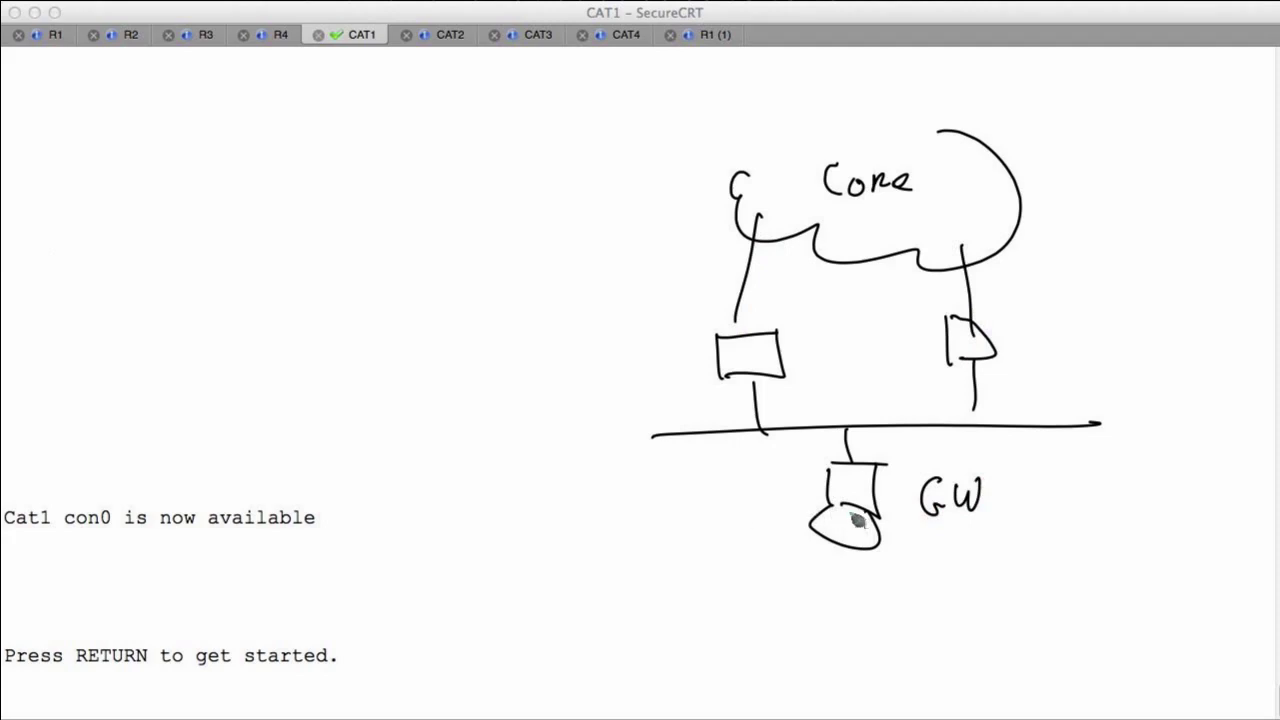
mouse_move(665, 364)
mouse_down()
mouse_move(666, 297)
mouse_move(692, 316)
mouse_up()
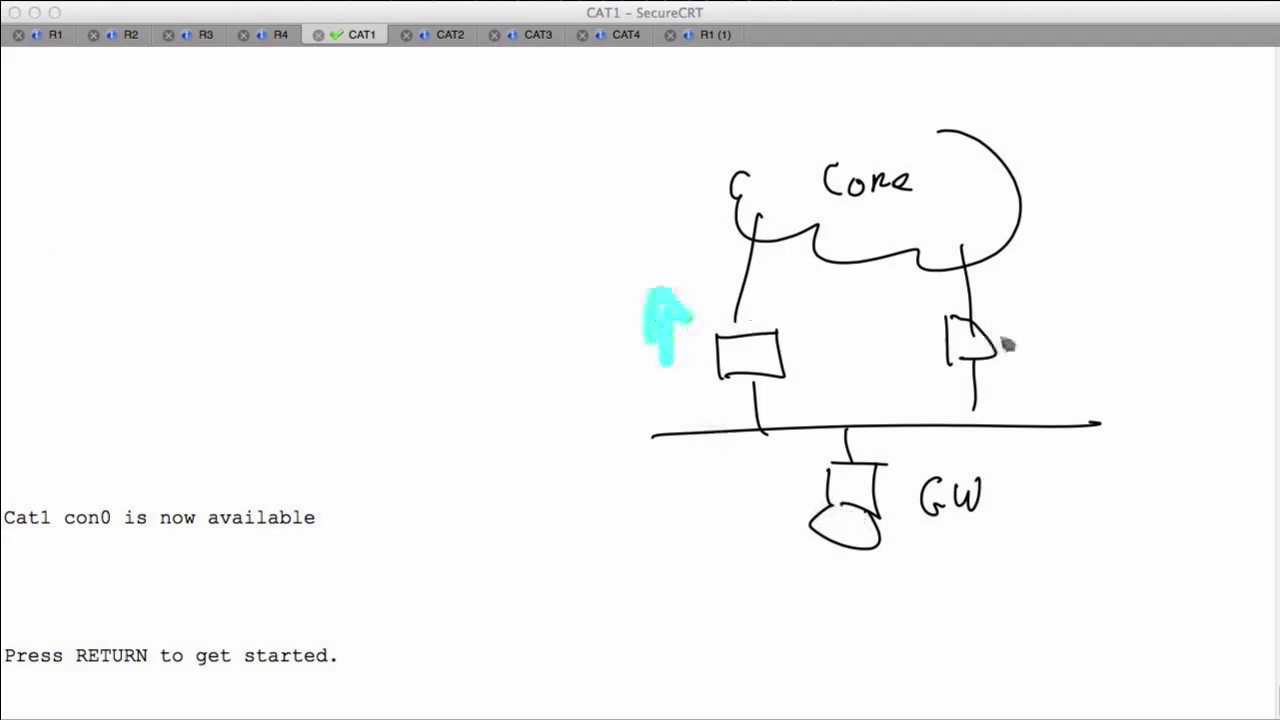
mouse_move(1020, 352)
mouse_down()
mouse_move(1011, 320)
mouse_move(1038, 318)
mouse_up()
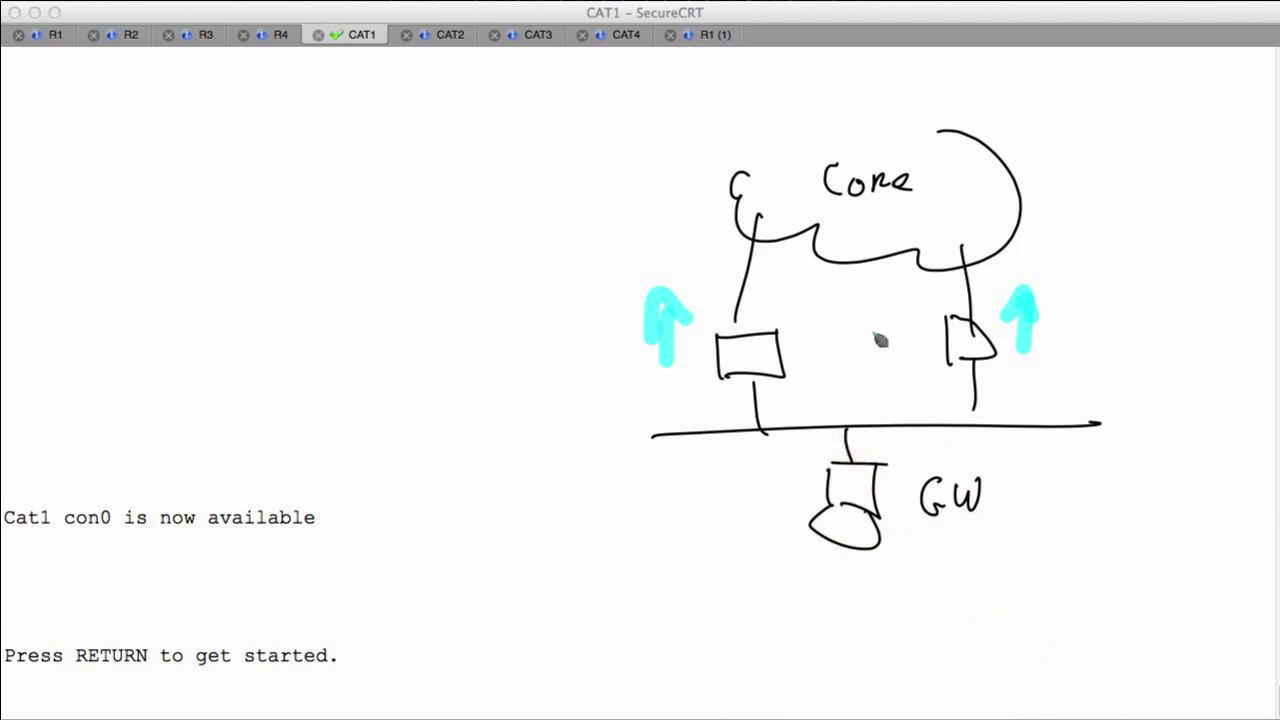
mouse_move(657, 312)
mouse_down()
mouse_move(859, 309)
mouse_move(1075, 338)
mouse_move(860, 390)
mouse_move(634, 329)
mouse_up()
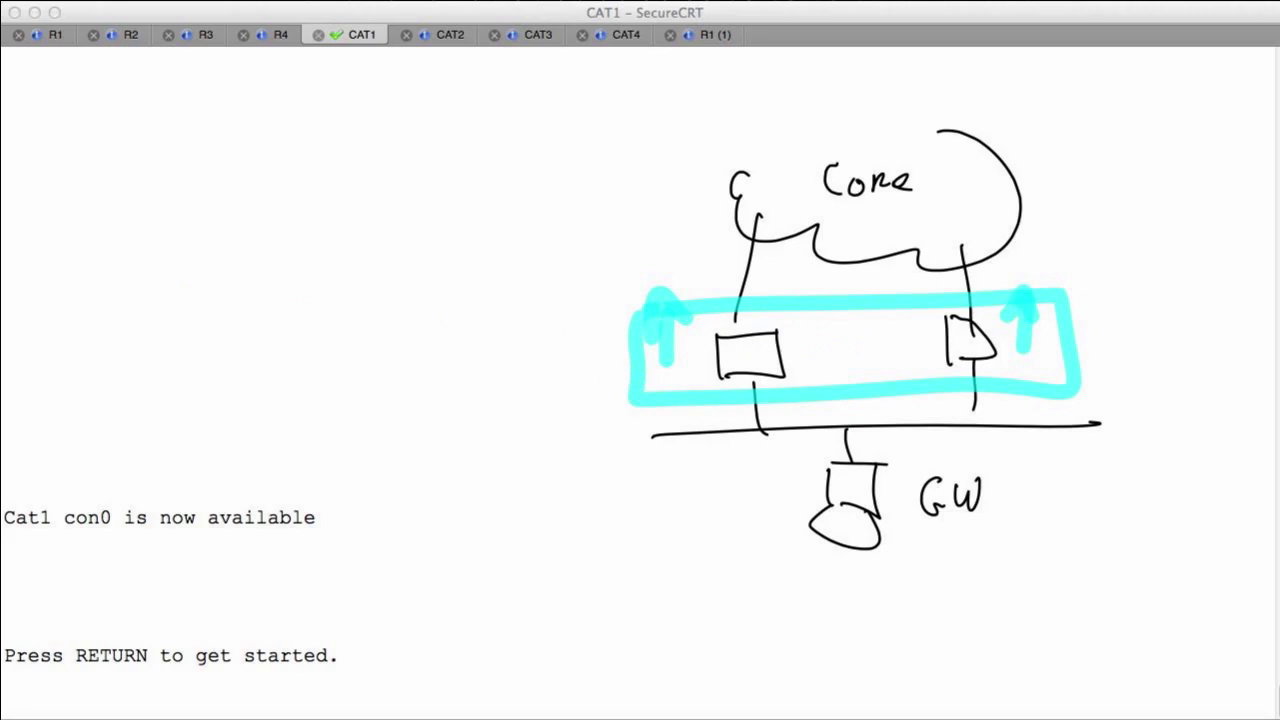
Draw a vip virtual router between the gateways and point the host's GW at the group
mouse_move(872, 328)
mouse_down()
mouse_move(814, 346)
mouse_move(860, 326)
mouse_move(889, 377)
mouse_move(810, 372)
mouse_up()
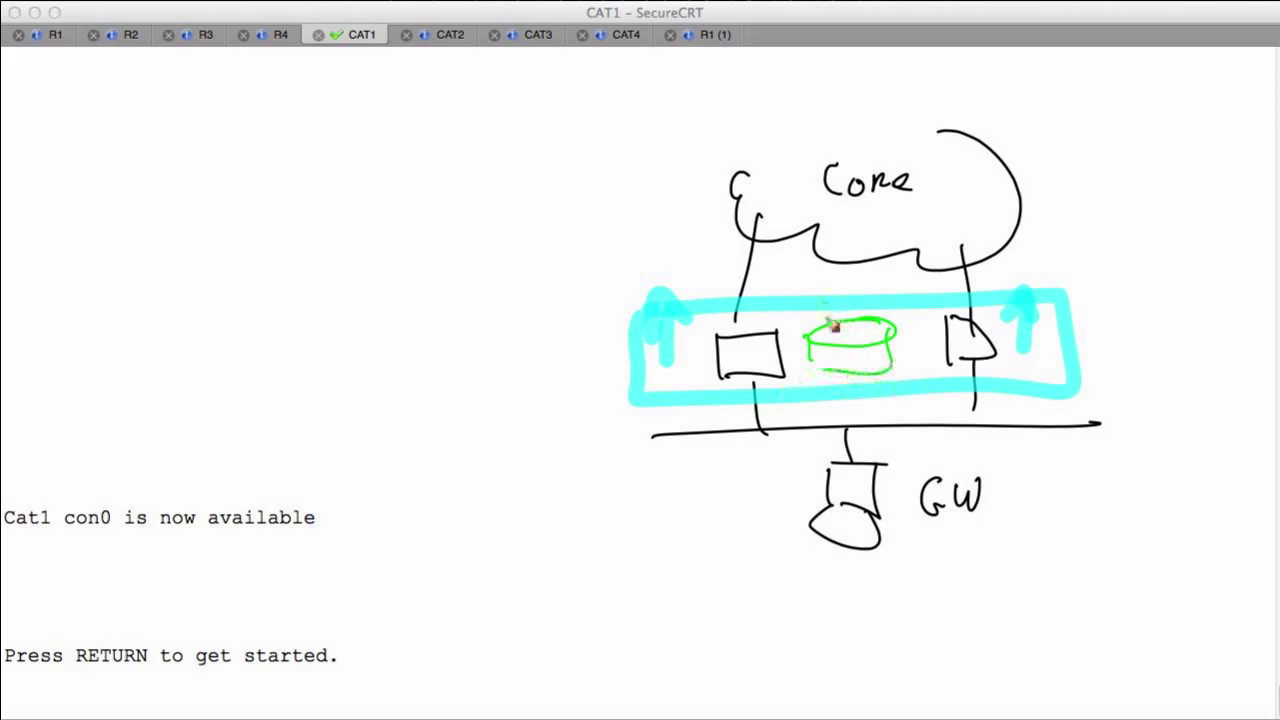
mouse_move(806, 290)
mouse_down()
mouse_move(856, 300)
mouse_move(842, 308)
mouse_move(792, 300)
mouse_move(872, 276)
mouse_up()
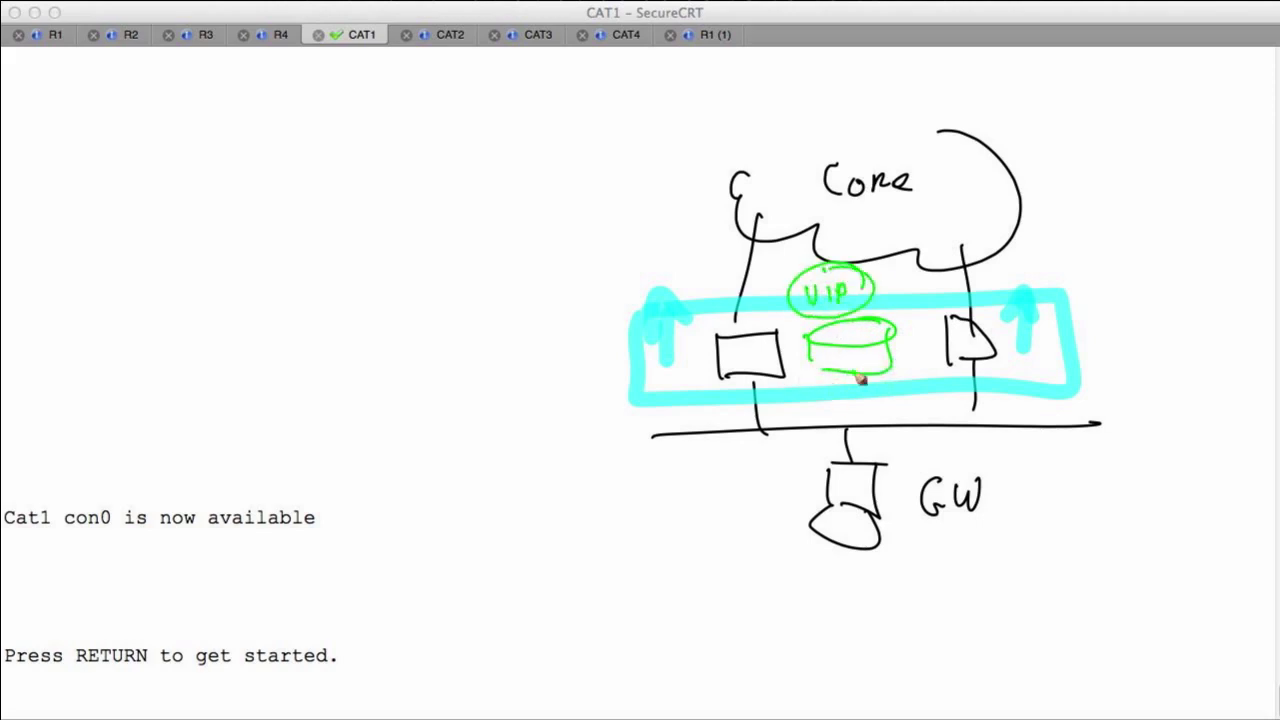
mouse_move(1004, 510)
mouse_down()
mouse_move(1008, 484)
mouse_move(1018, 500)
mouse_up()
mouse_move(954, 531)
mouse_down()
mouse_move(740, 549)
mouse_move(654, 391)
mouse_move(672, 400)
mouse_up()
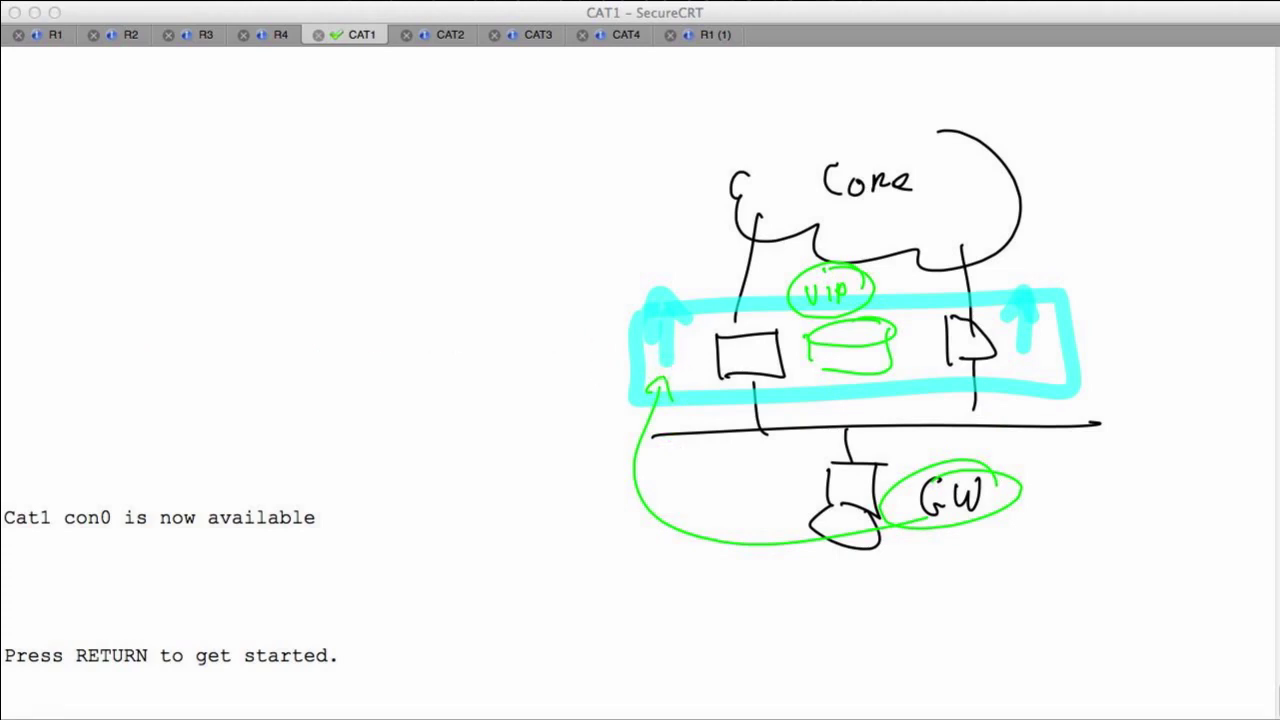
Label the gateways A and S, circling A and showing it holds the virtual IP
drag(670, 368, 688, 366)
drag(1040, 342, 1012, 362)
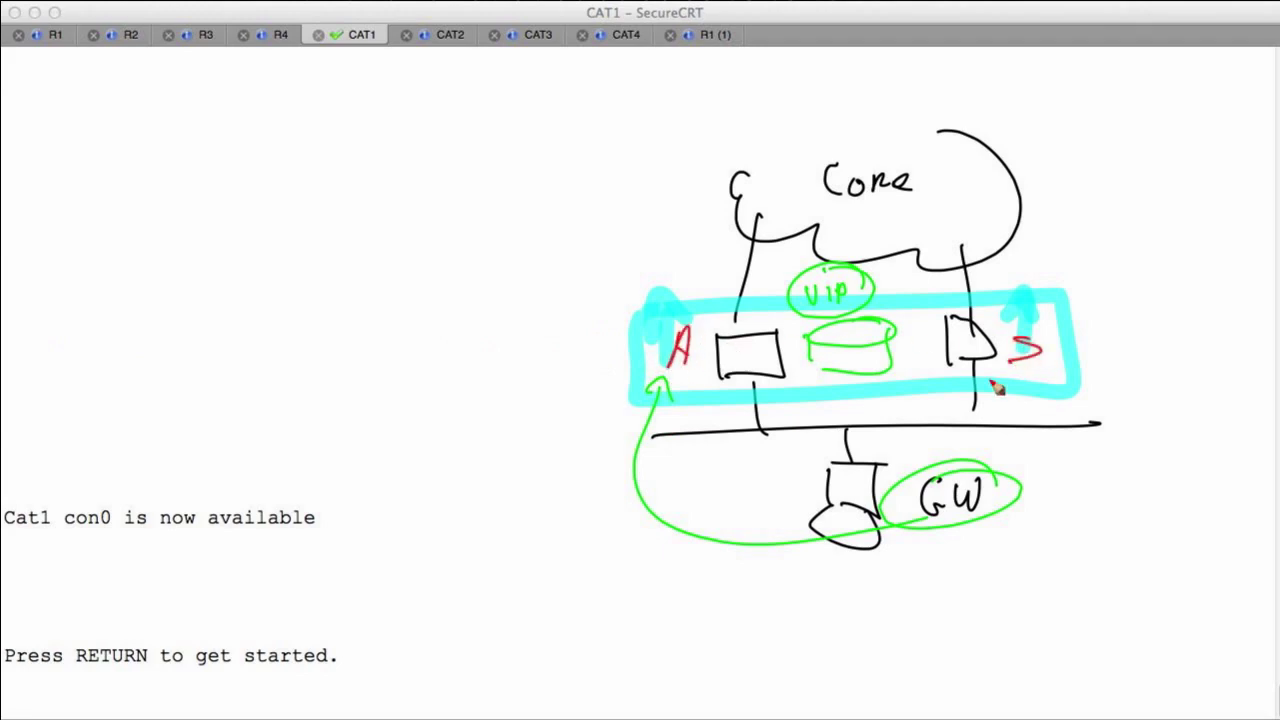
mouse_move(710, 324)
mouse_down()
mouse_move(694, 376)
mouse_move(718, 318)
mouse_up()
mouse_move(850, 338)
mouse_down()
mouse_move(830, 322)
mouse_move(750, 350)
mouse_up()
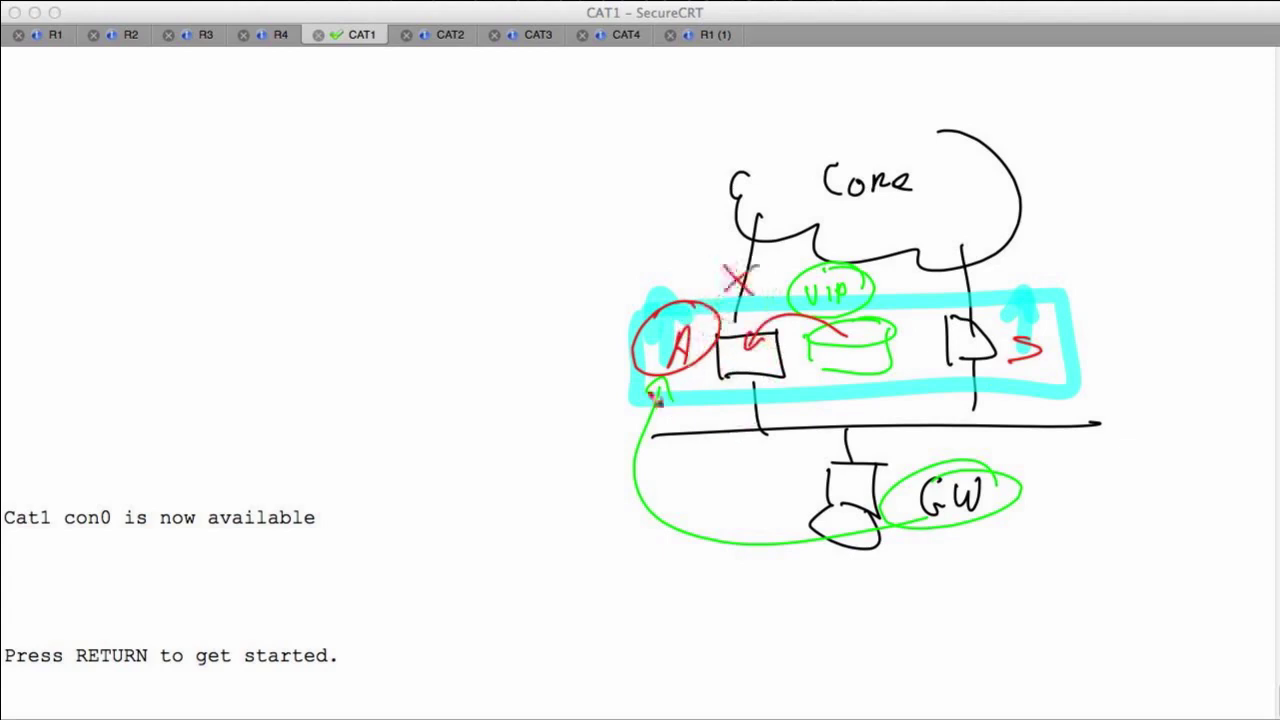
Cross out the active router's uplink and trace the rerouted traffic from GW to the right switch
drag(736, 332, 768, 374)
drag(766, 332, 735, 376)
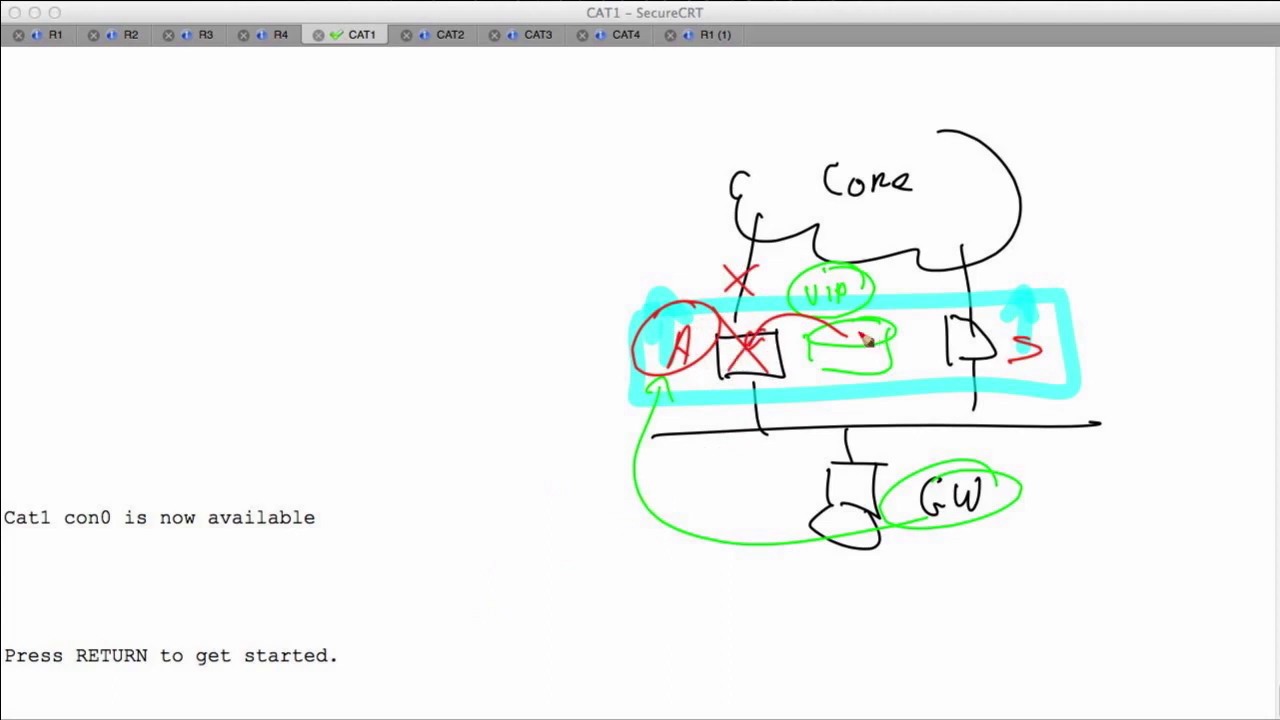
mouse_move(866, 340)
mouse_down()
mouse_move(932, 318)
mouse_move(1012, 335)
mouse_move(972, 368)
mouse_up()
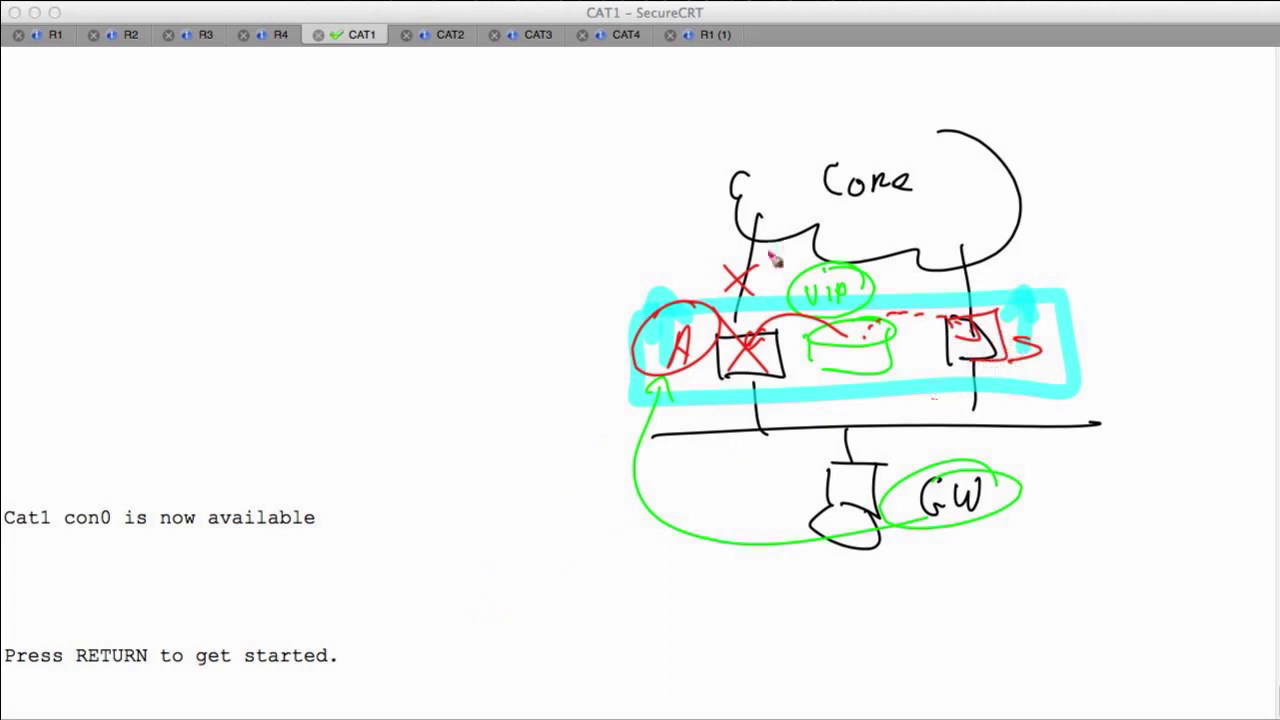
drag(776, 258, 792, 300)
mouse_move(652, 444)
mouse_down()
mouse_move(640, 540)
mouse_move(770, 545)
mouse_up()
mouse_move(897, 485)
mouse_down()
mouse_move(984, 343)
mouse_move(1008, 204)
mouse_up()
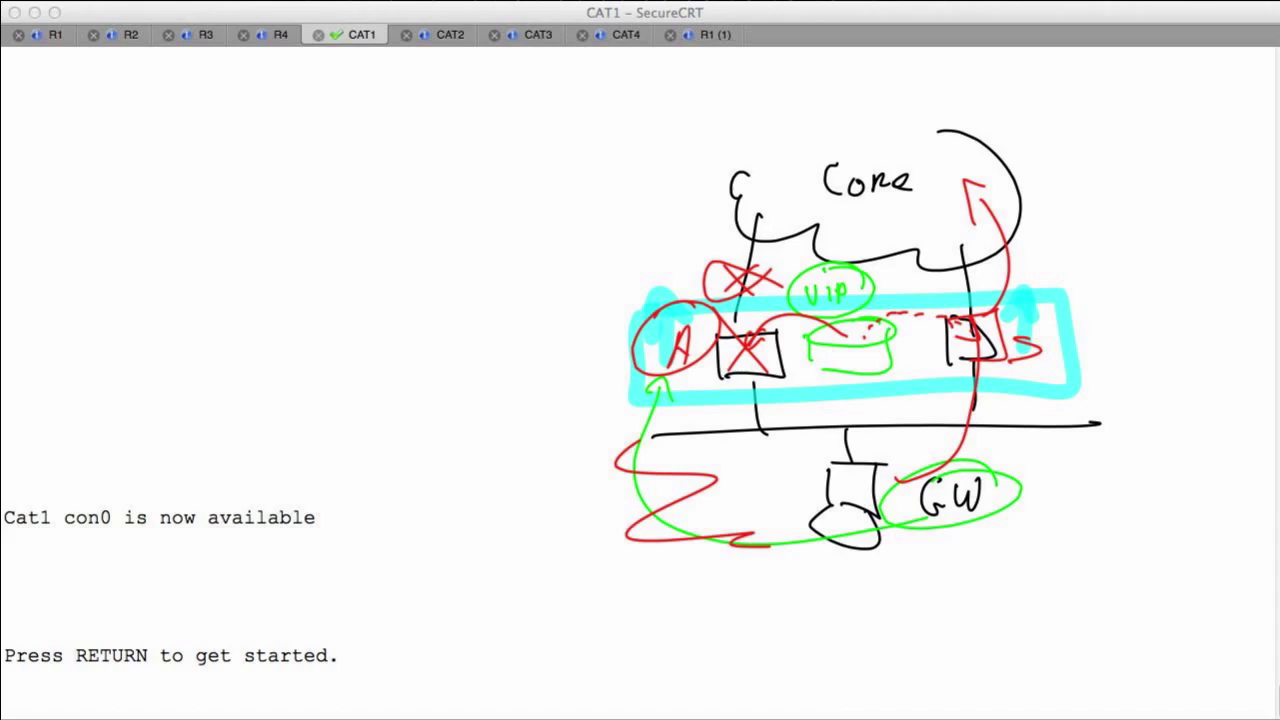
Highlight the alternate path through the VIP to the right router, then clear all drawings
mouse_move(855, 548)
mouse_down()
mouse_move(848, 422)
mouse_move(757, 402)
mouse_move(845, 368)
mouse_move(840, 328)
mouse_move(745, 243)
mouse_move(742, 205)
mouse_up()
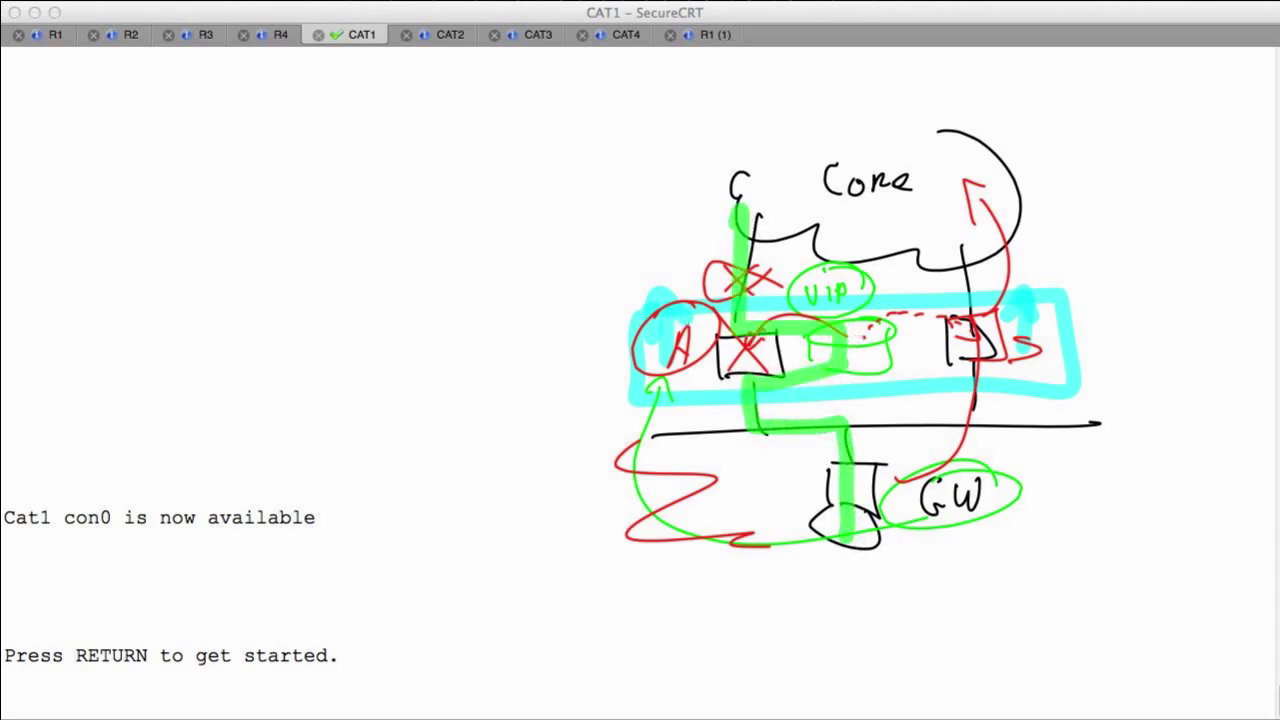
drag(757, 356, 794, 398)
drag(796, 352, 758, 418)
mouse_move(855, 560)
mouse_down()
mouse_move(863, 486)
mouse_move(968, 428)
mouse_move(924, 345)
mouse_move(868, 300)
mouse_move(946, 188)
mouse_move(1030, 330)
mouse_move(845, 340)
mouse_up()
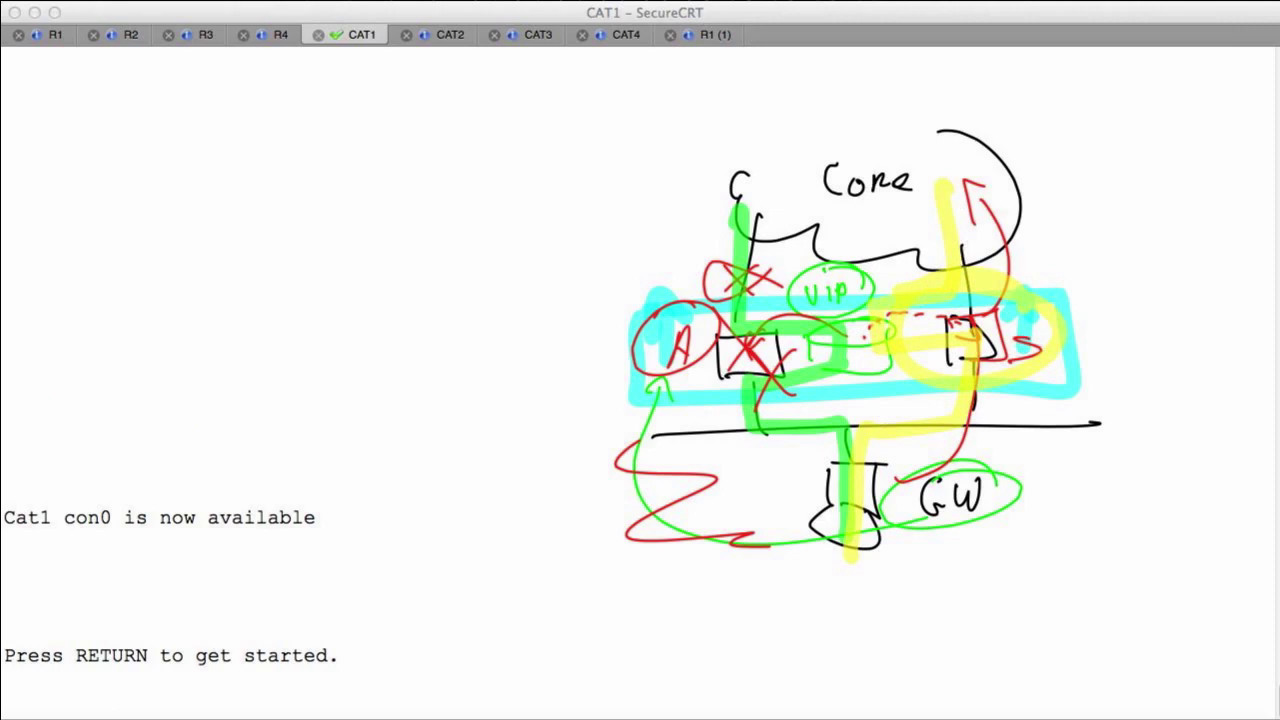
mouse_move(1135, 322)
mouse_down()
mouse_move(850, 270)
mouse_move(1137, 351)
mouse_up()
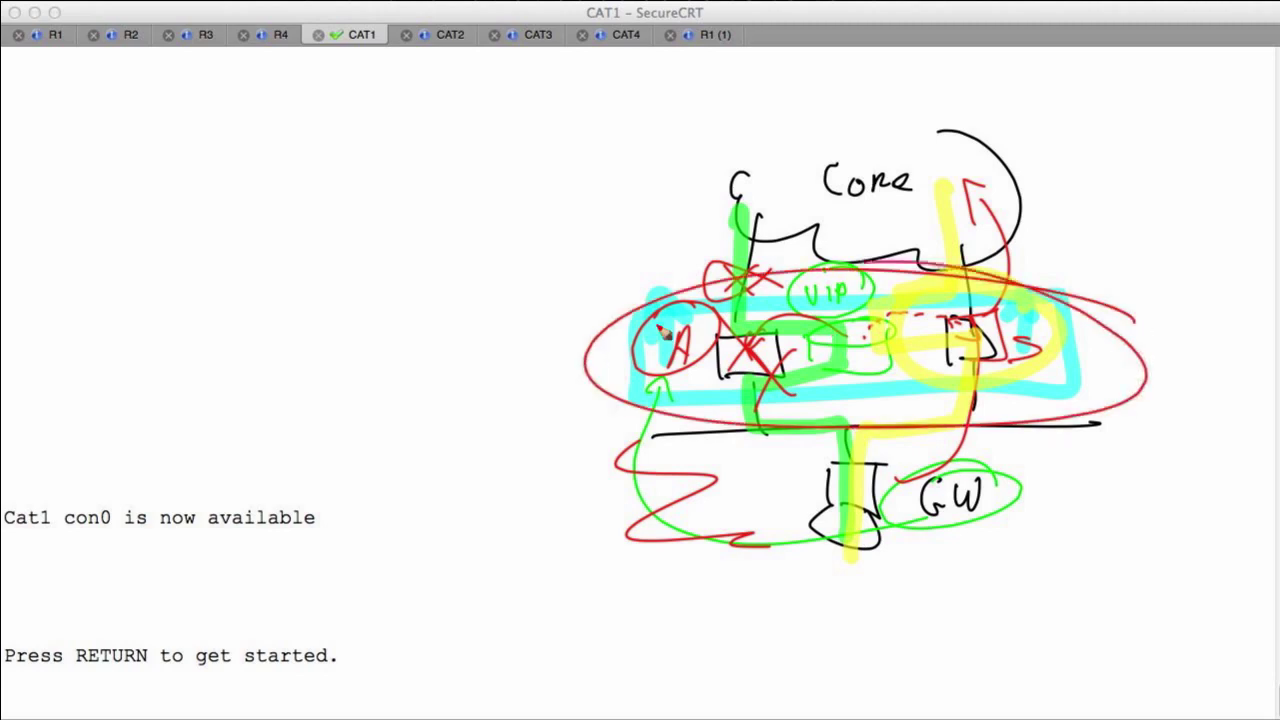
key(Escape)
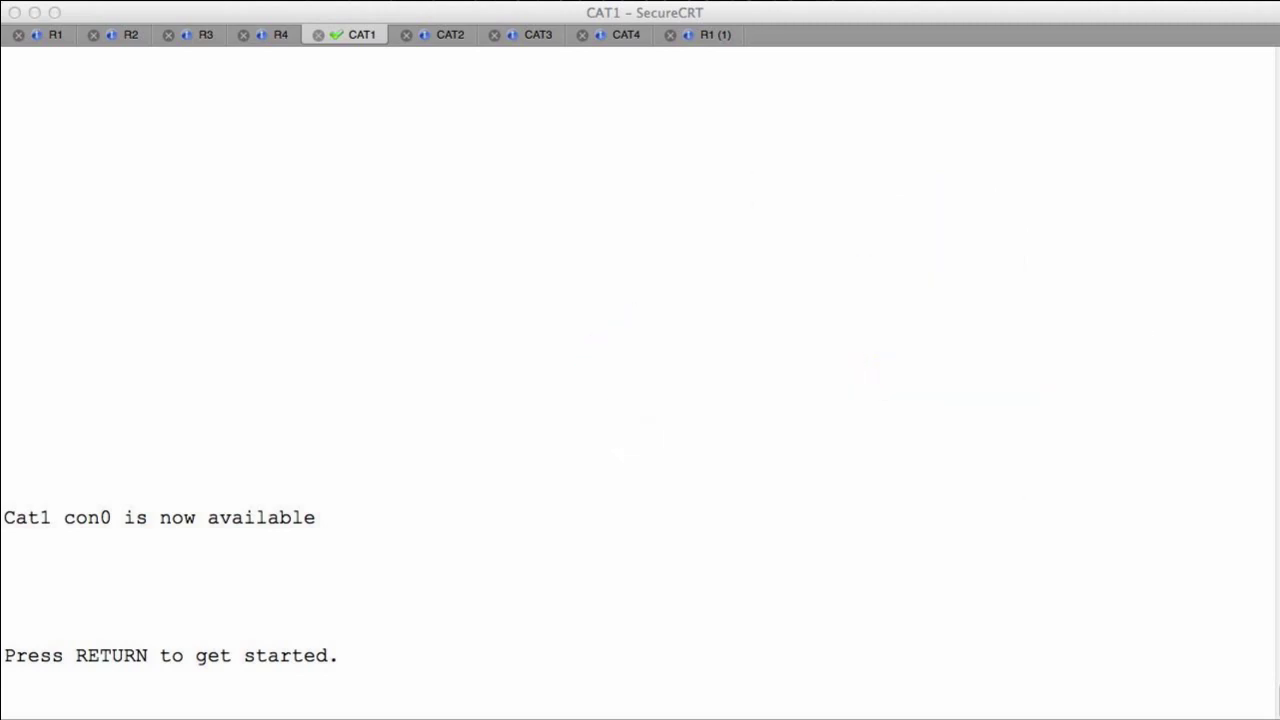
Write 'HSRP GROUP' and draw a rectangle beneath it
mouse_move(745, 152)
mouse_down()
mouse_move(749, 183)
mouse_move(794, 166)
mouse_move(829, 183)
mouse_move(838, 165)
mouse_up()
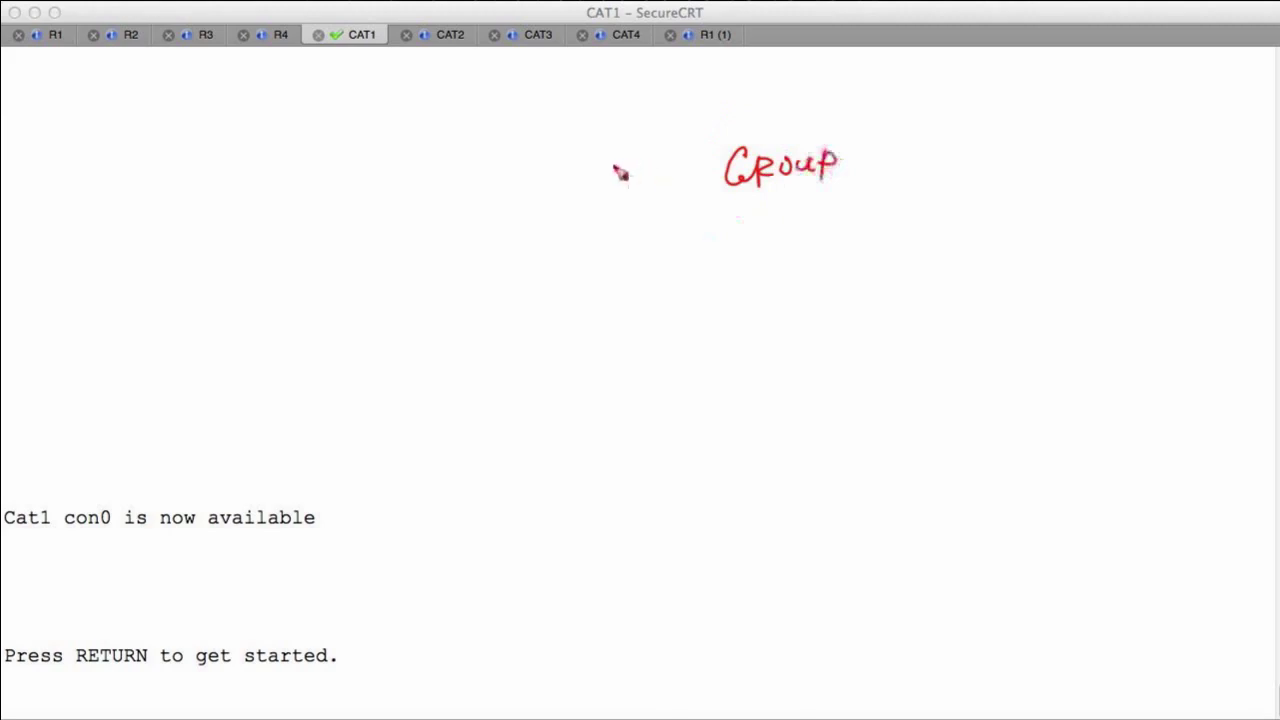
mouse_move(608, 158)
mouse_down()
mouse_move(631, 200)
mouse_move(695, 160)
mouse_move(686, 186)
mouse_up()
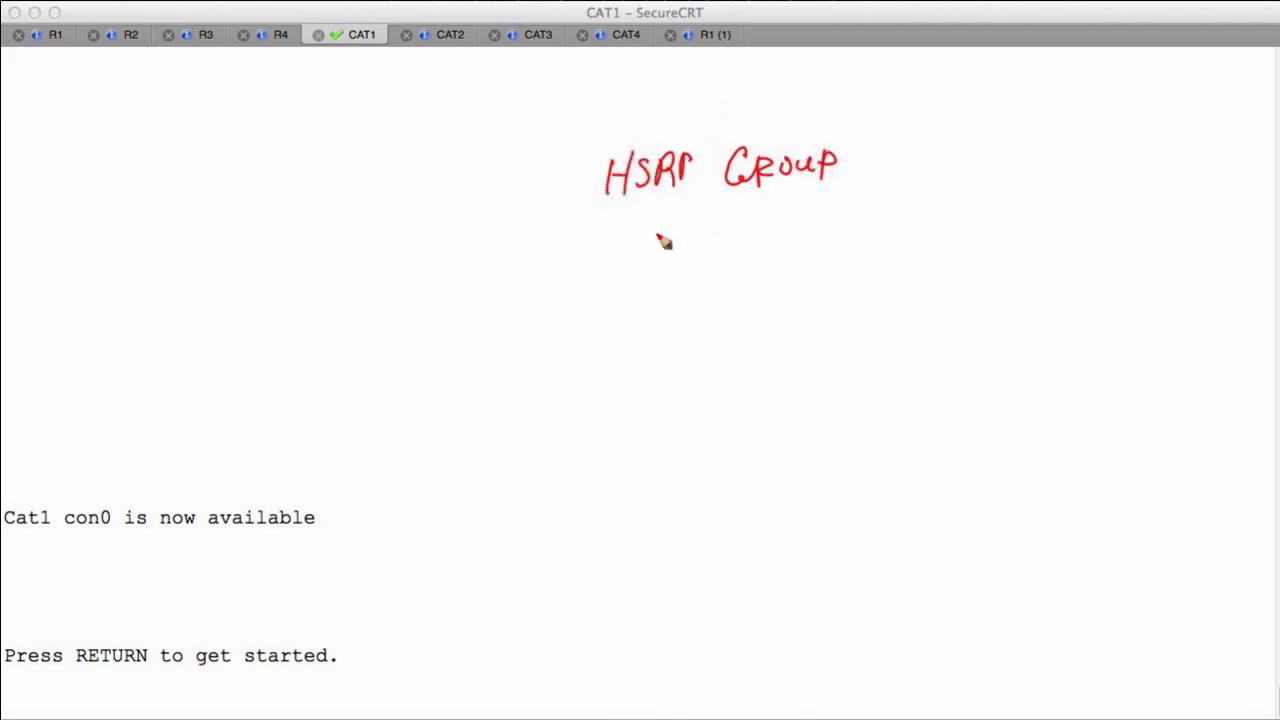
mouse_move(607, 228)
mouse_down()
mouse_move(1056, 220)
mouse_move(623, 334)
mouse_move(626, 362)
mouse_up()
drag(1075, 210, 1070, 354)
drag(611, 350, 1066, 346)
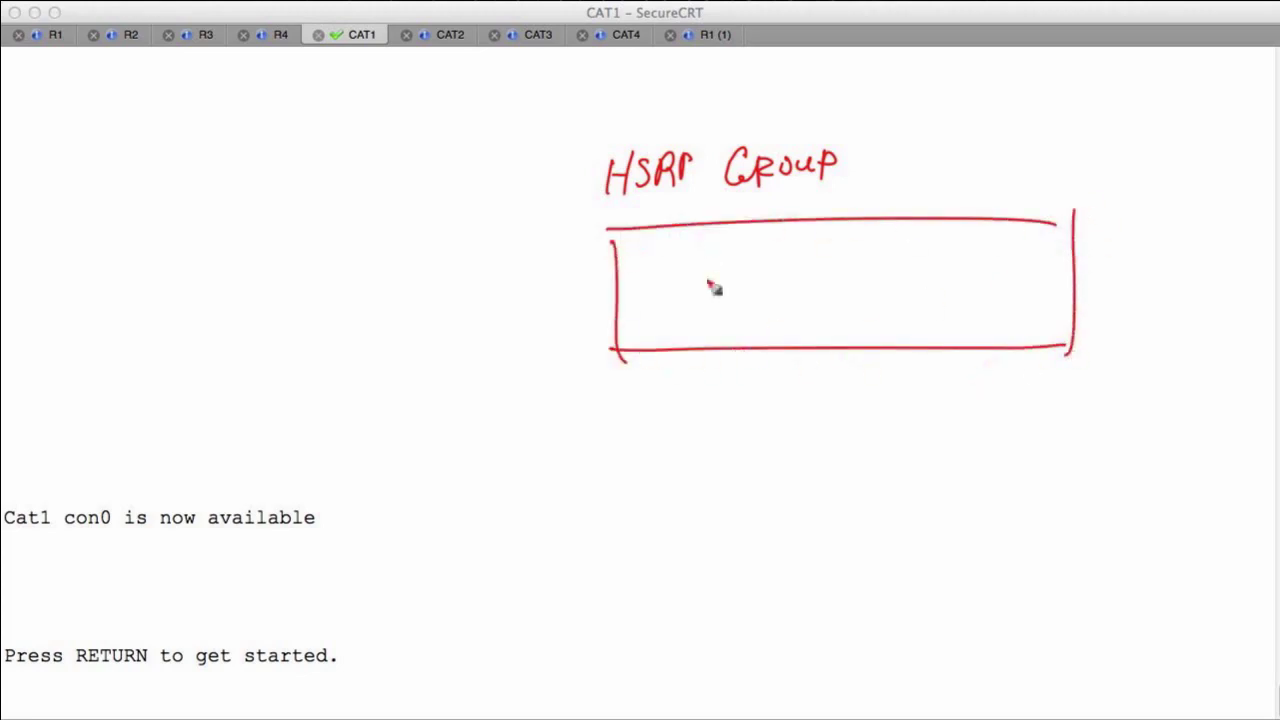
Draw two router cylinders with a green virtual router between them, labelled A and S
mouse_move(714, 286)
mouse_down()
mouse_move(686, 304)
mouse_move(686, 334)
mouse_up()
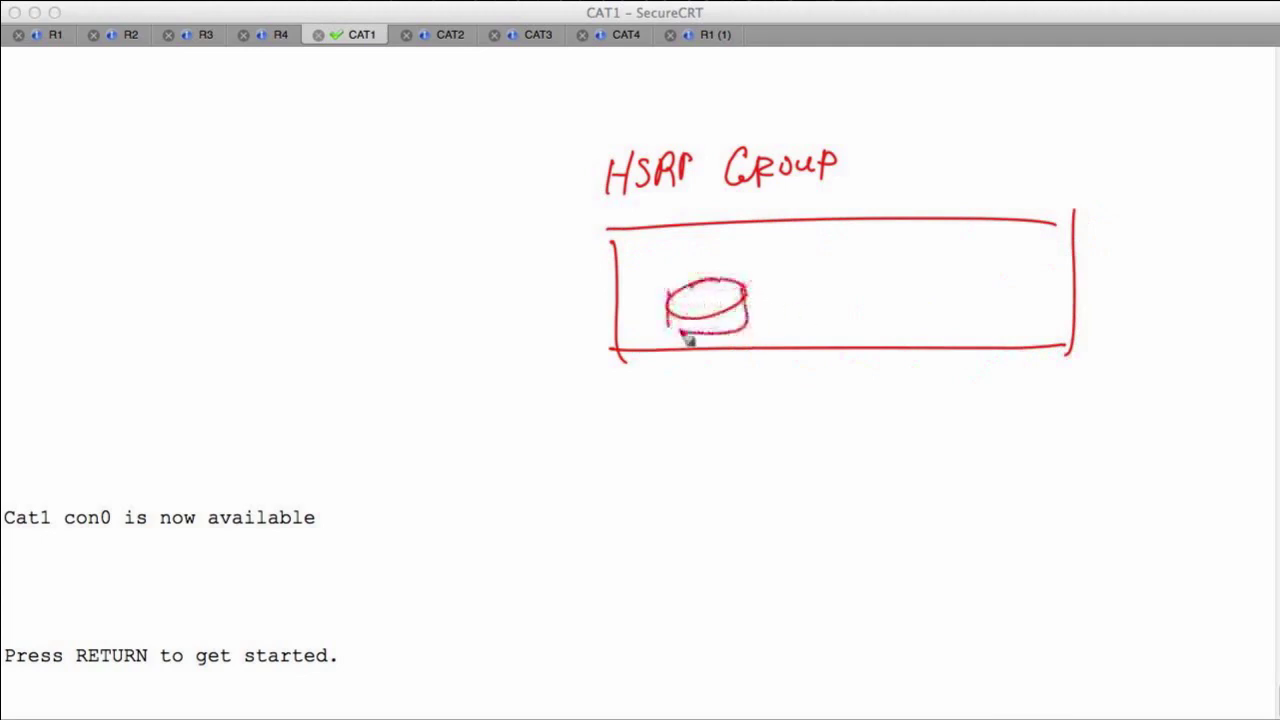
mouse_move(1030, 288)
mouse_down()
mouse_move(1026, 314)
mouse_move(985, 336)
mouse_move(1043, 288)
mouse_up()
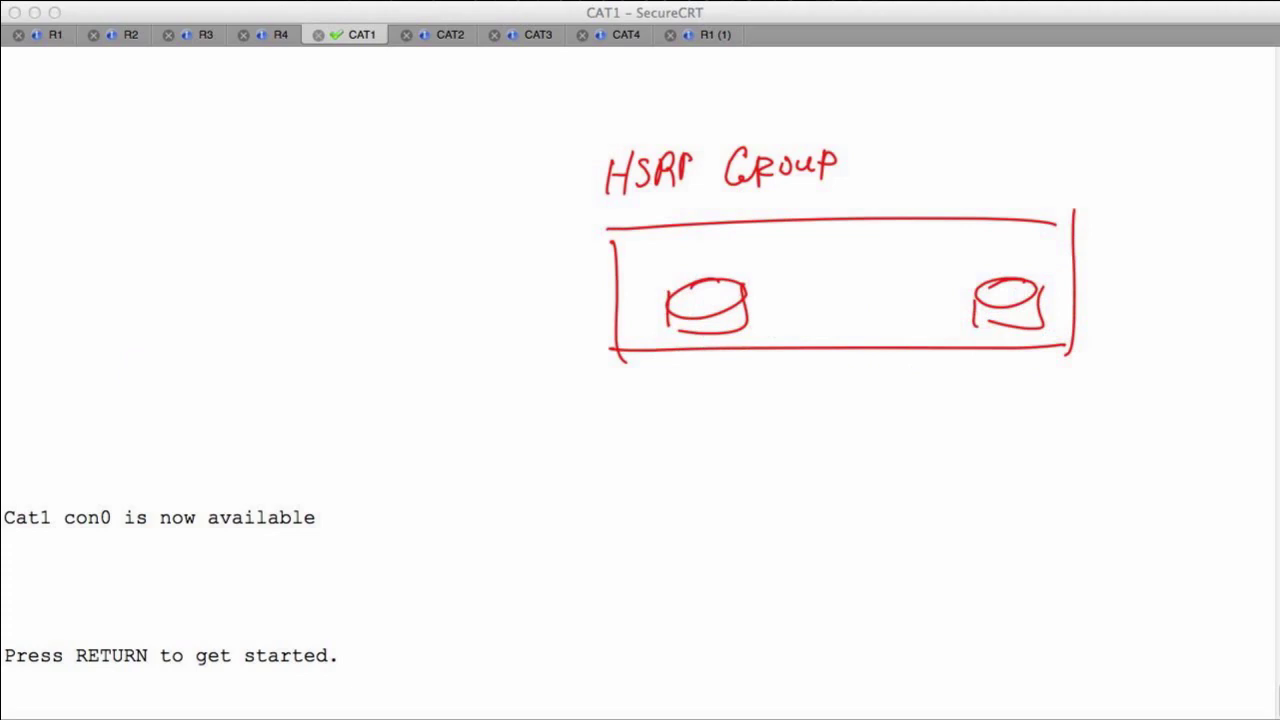
mouse_move(815, 285)
mouse_down()
mouse_move(894, 291)
mouse_move(823, 317)
mouse_up()
drag(900, 285, 828, 330)
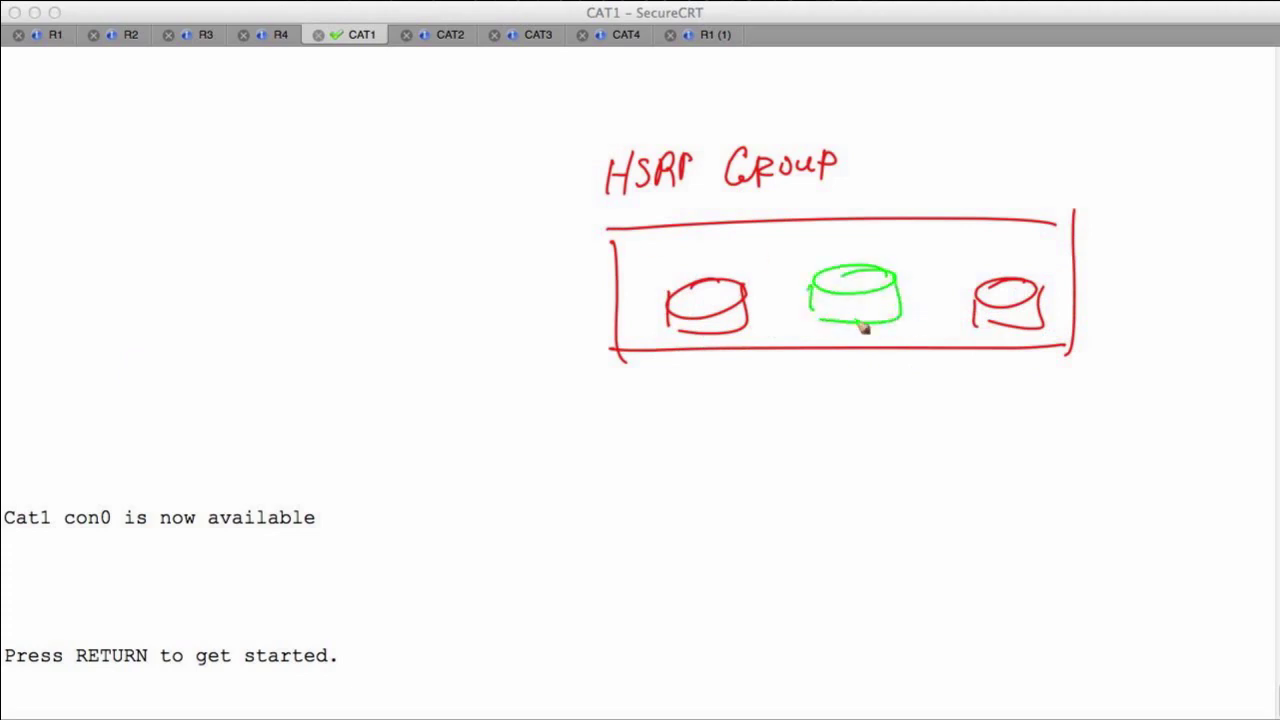
drag(790, 266, 733, 263)
drag(700, 314, 714, 300)
drag(1011, 300, 1006, 297)
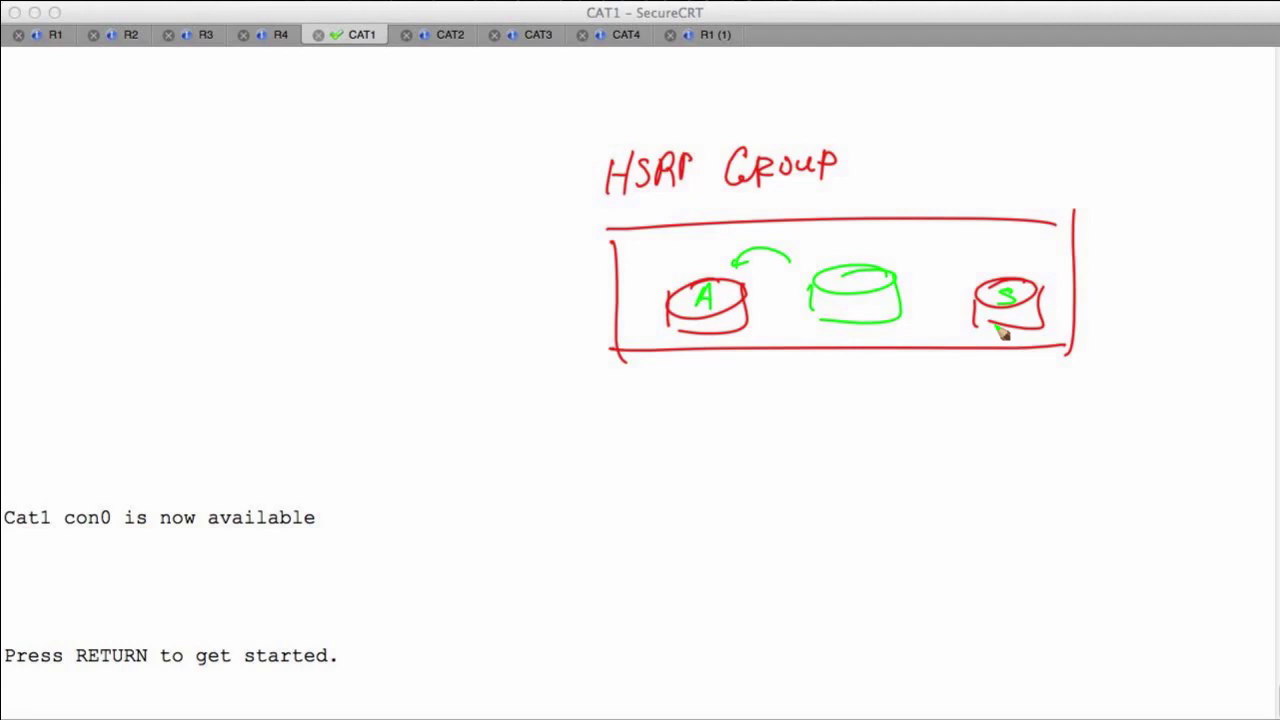
Add a 'show standby' note pointing at HSRP GROUP, draw links down from each router, and label VIP
drag(948, 112, 891, 140)
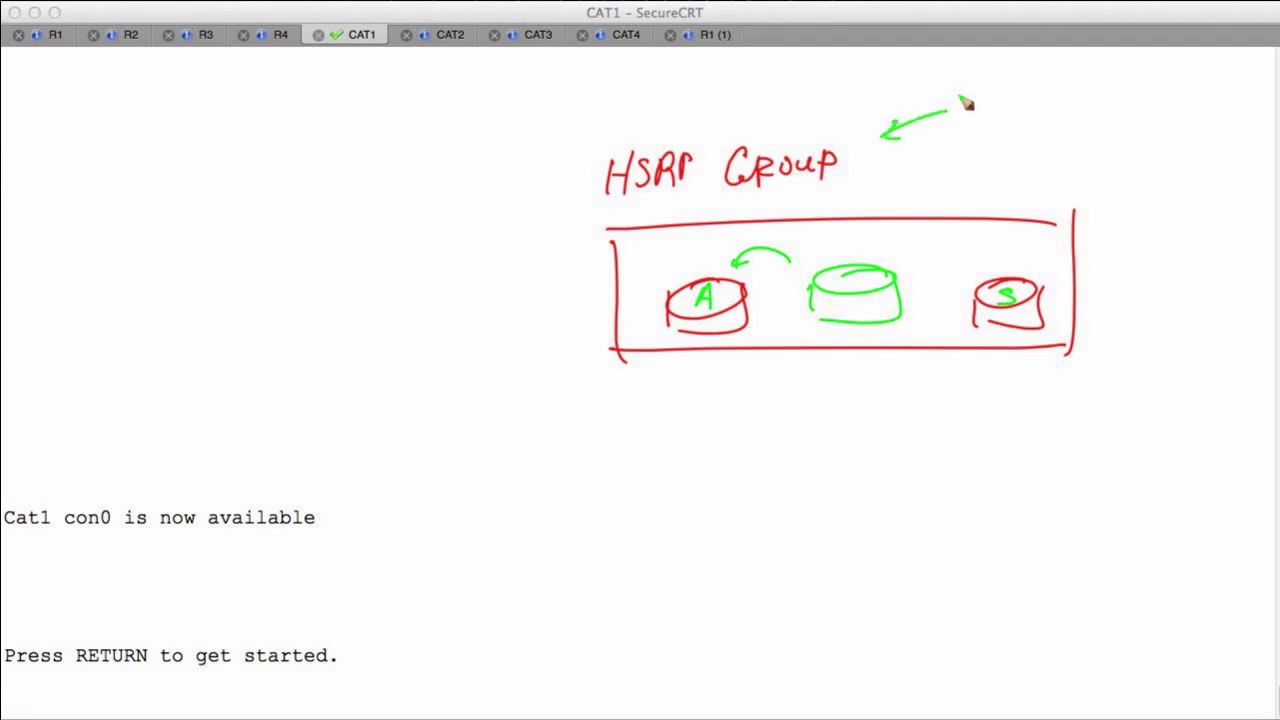
mouse_move(978, 88)
mouse_down()
mouse_move(980, 100)
mouse_move(1040, 110)
mouse_move(1089, 86)
mouse_move(1203, 97)
mouse_move(1193, 118)
mouse_up()
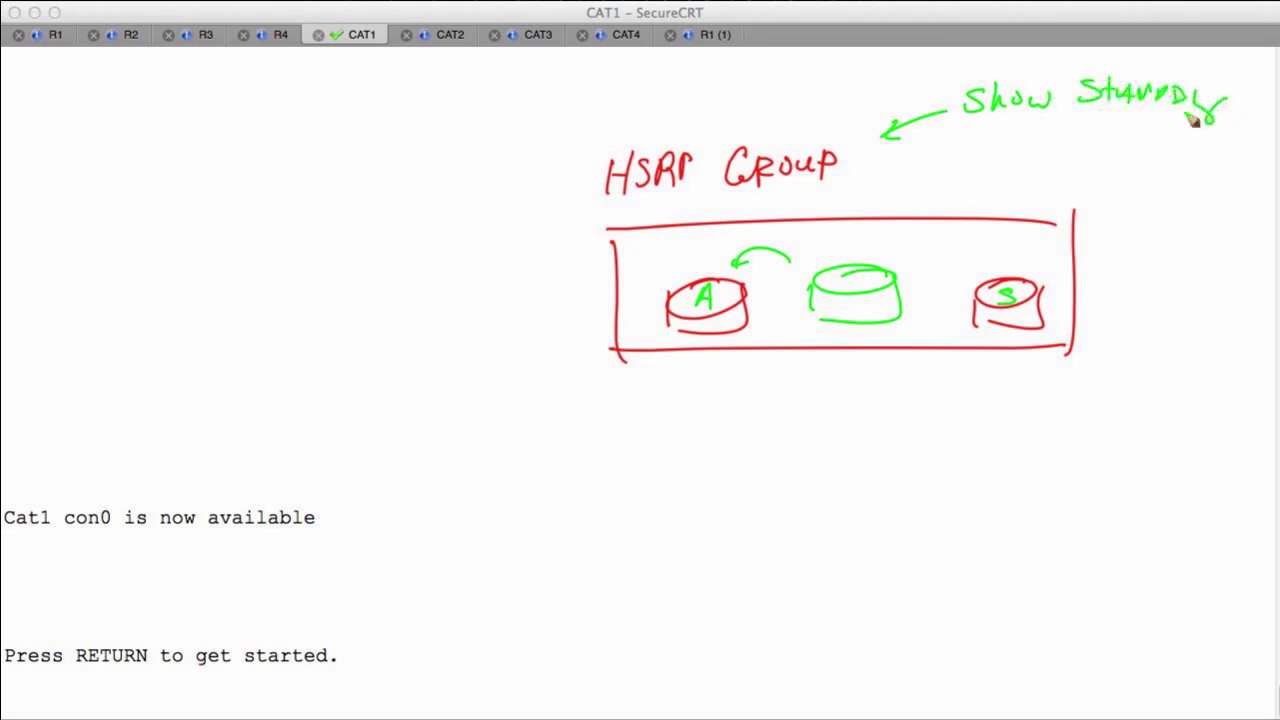
drag(703, 342, 690, 395)
drag(850, 382, 850, 346)
drag(843, 345, 873, 346)
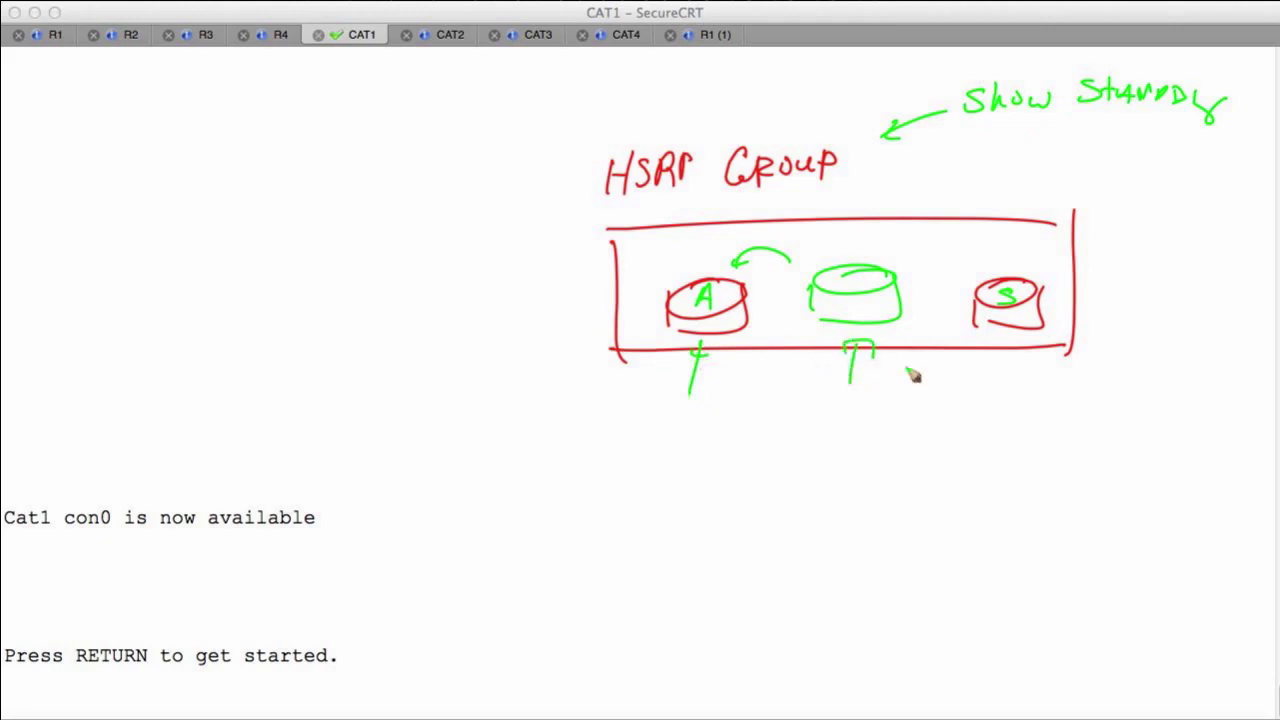
drag(988, 356, 975, 392)
mouse_move(773, 402)
mouse_down()
mouse_move(780, 432)
mouse_move(798, 380)
mouse_up()
mouse_move(812, 404)
mouse_down()
mouse_move(813, 430)
mouse_move(826, 418)
mouse_up()
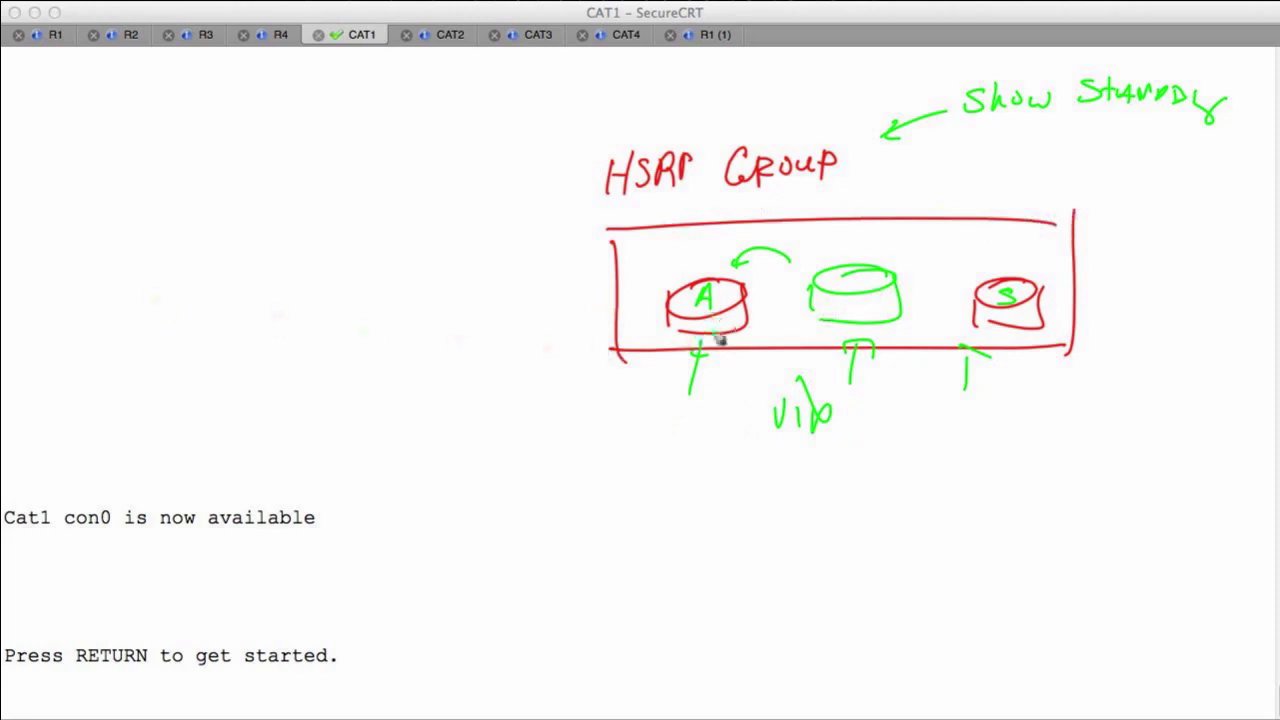
Join the routers to a shared VIP line and draw the red failover curve from A to S
drag(714, 330, 708, 410)
drag(1022, 322, 1003, 390)
drag(650, 418, 1003, 398)
drag(855, 402, 864, 476)
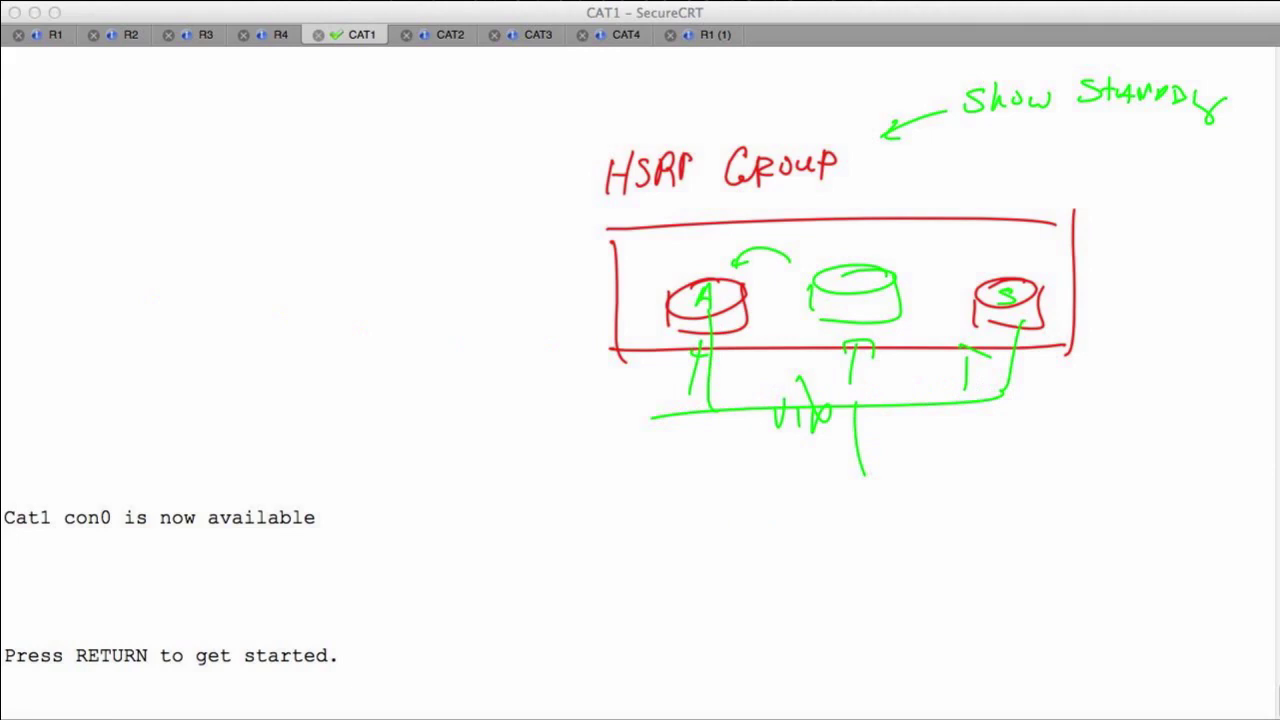
mouse_move(712, 324)
mouse_down()
mouse_move(857, 423)
mouse_move(996, 358)
mouse_up()
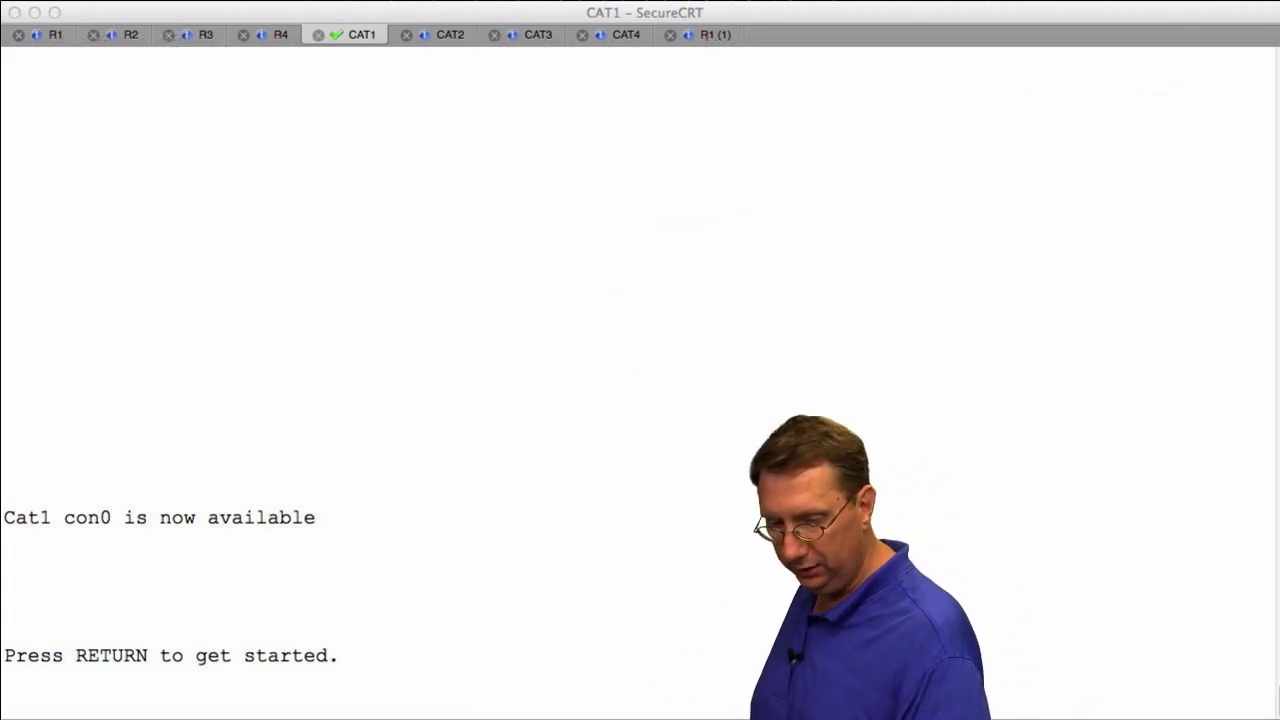
Switch to R1's console and enter privileged exec and global configuration mode with enable and conf t
click(700, 40)
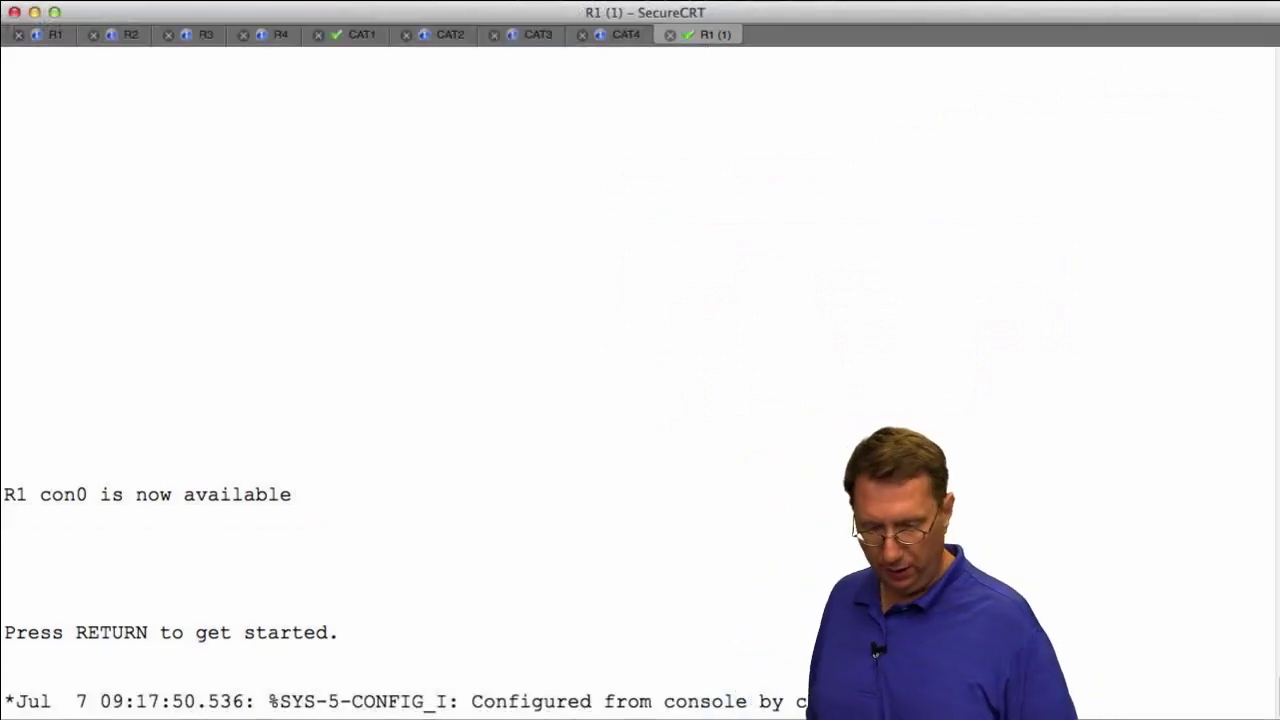
key(Return)
key(Return)
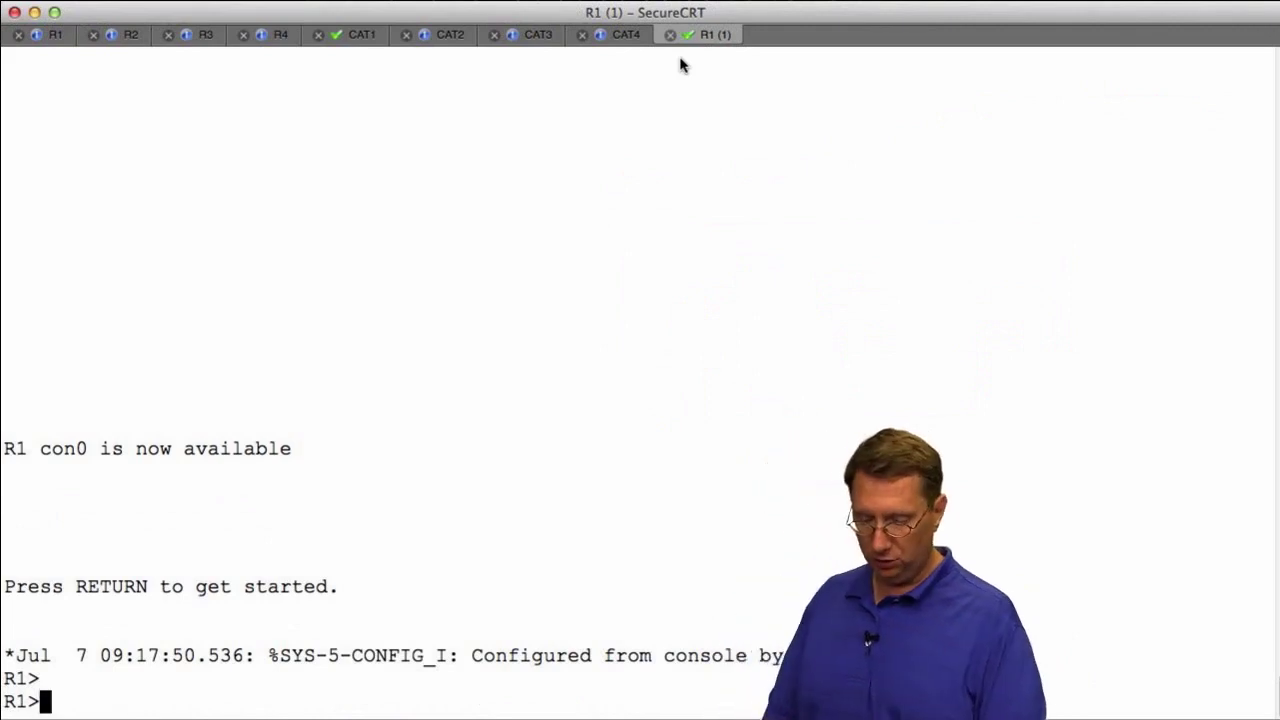
text(enable)
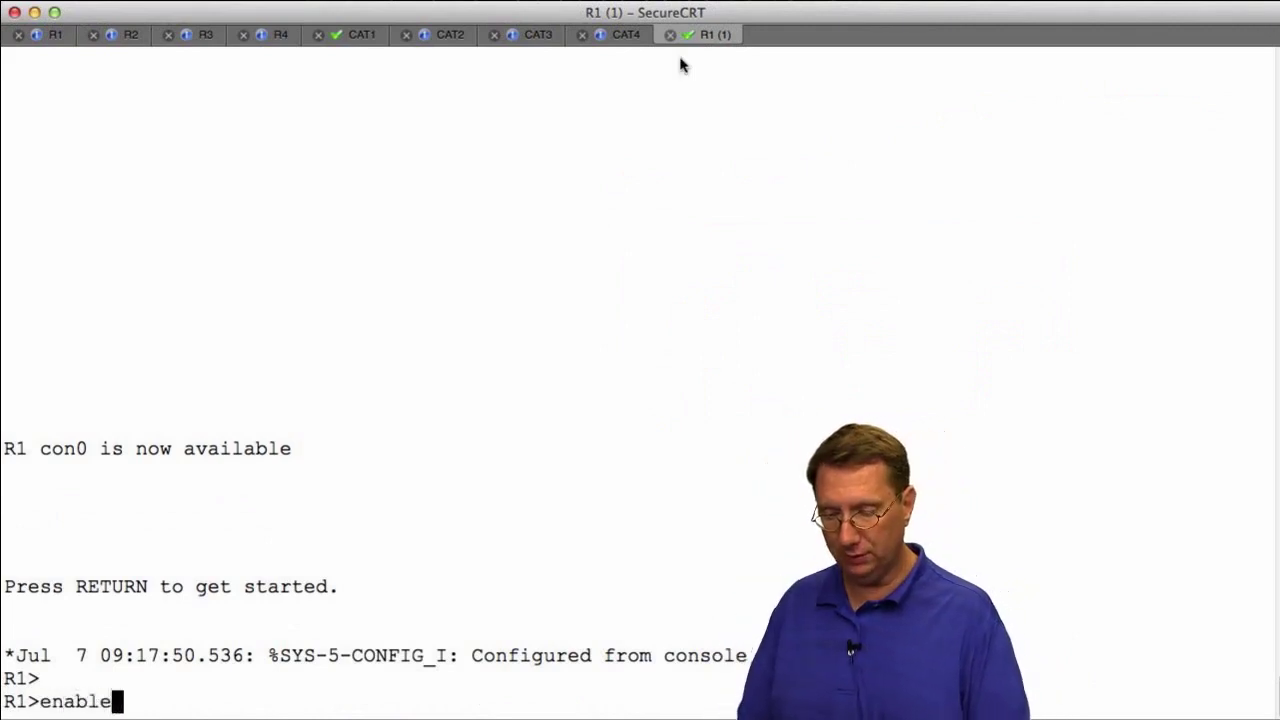
key(Return)
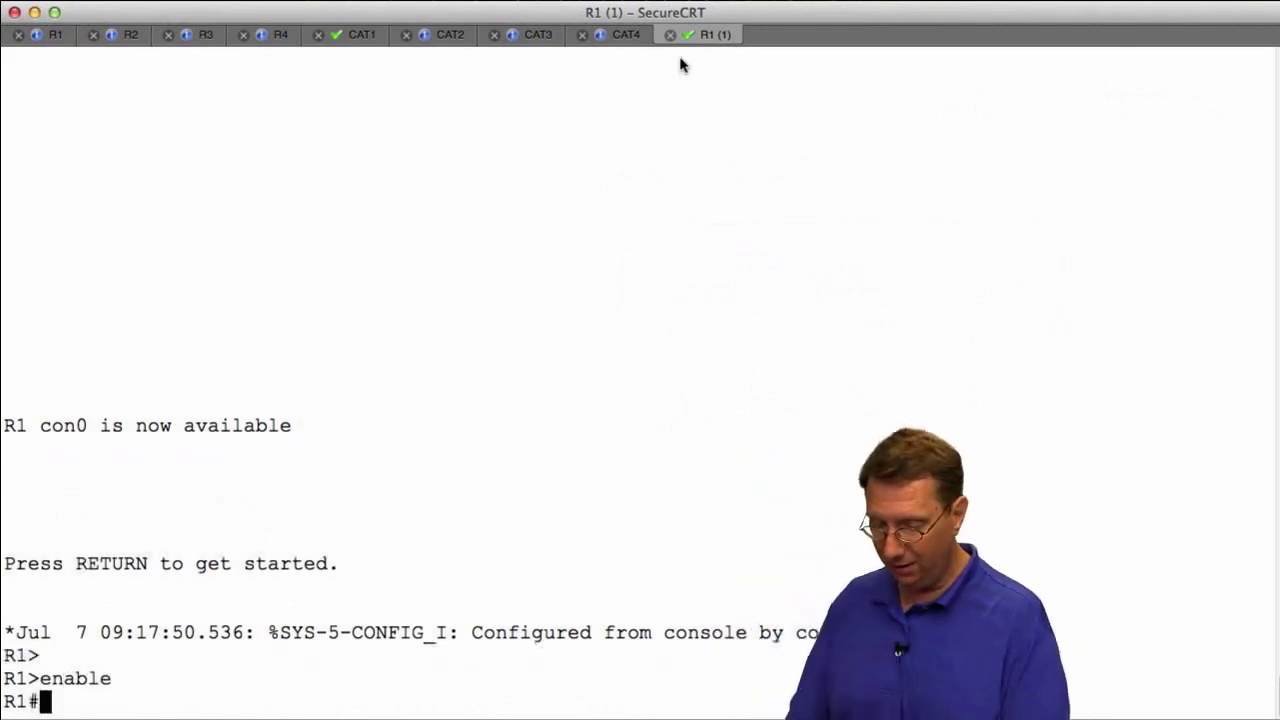
text(conf t)
key(Return)
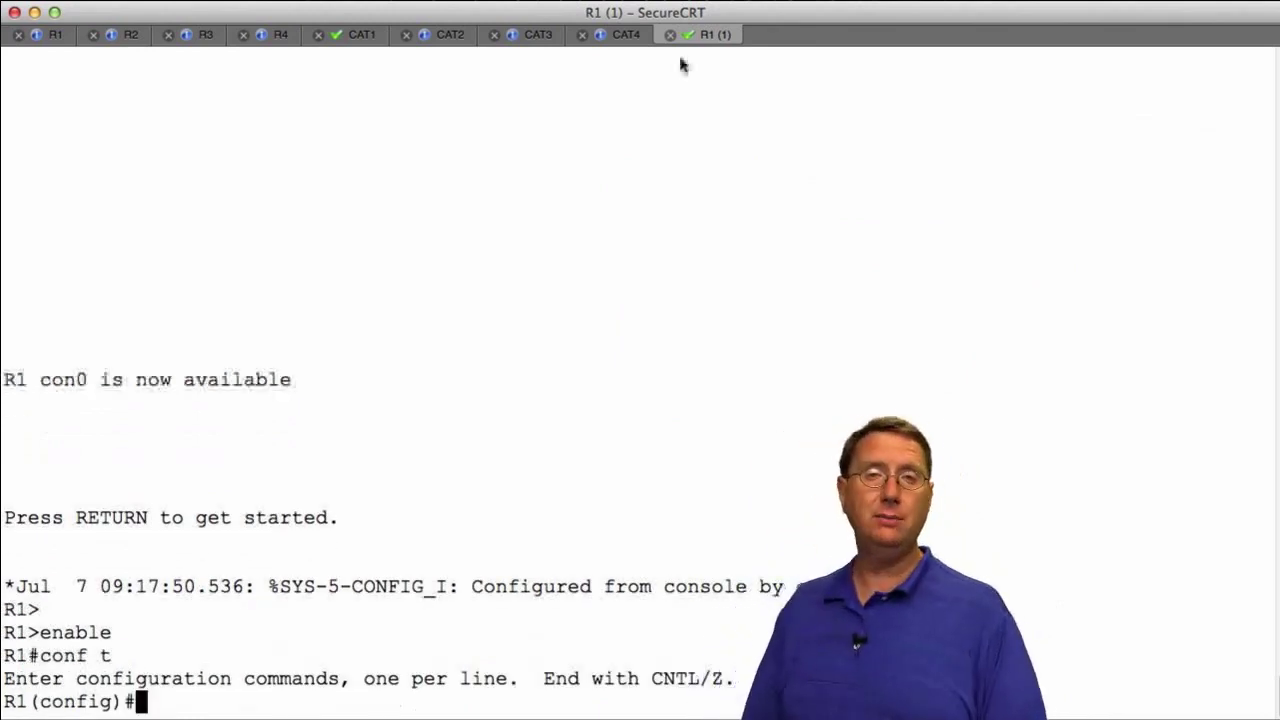
Enter interface g0/0 configuration mode and begin the standby command
text(int )
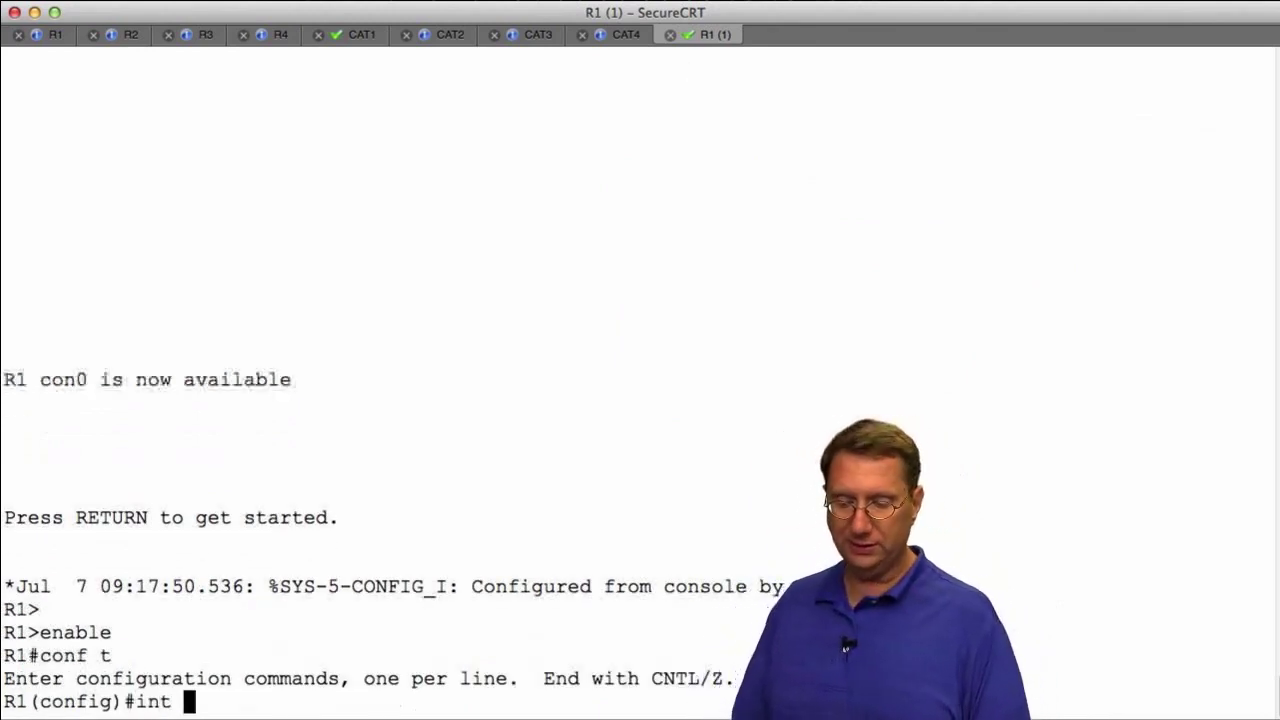
text(f)
key(BackSpace)
text(g0/)
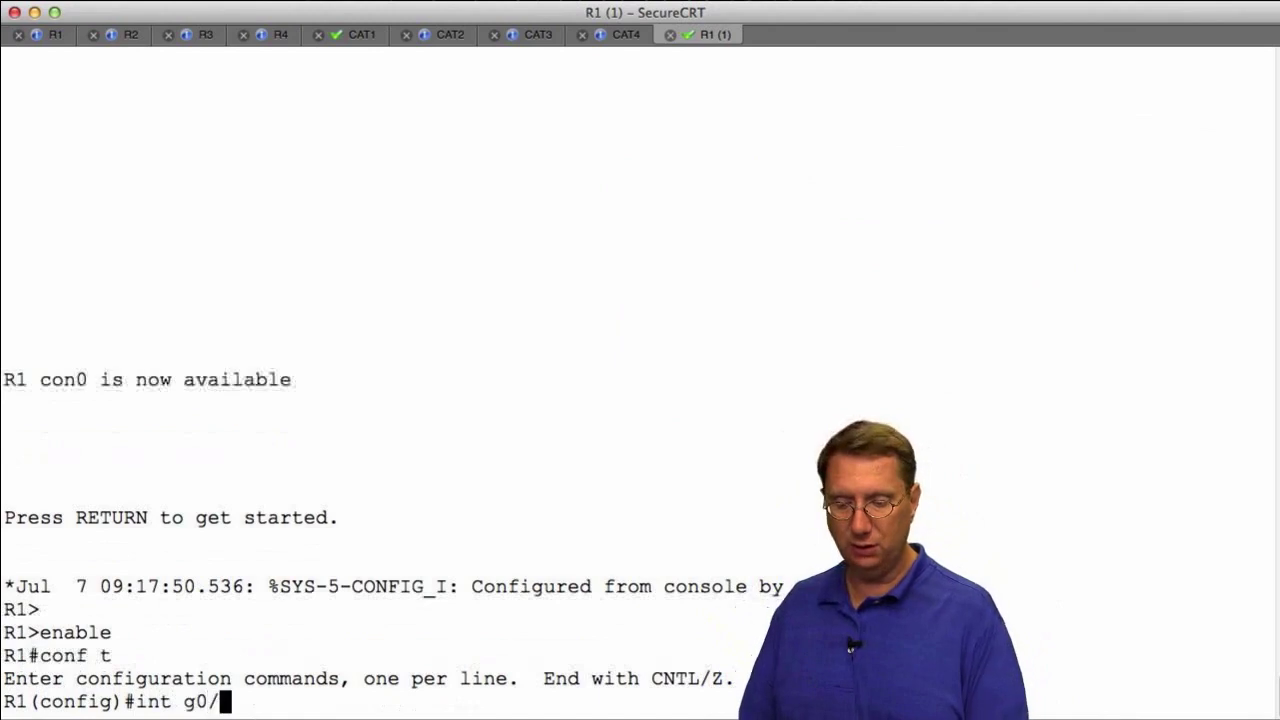
text(0)
key(Return)
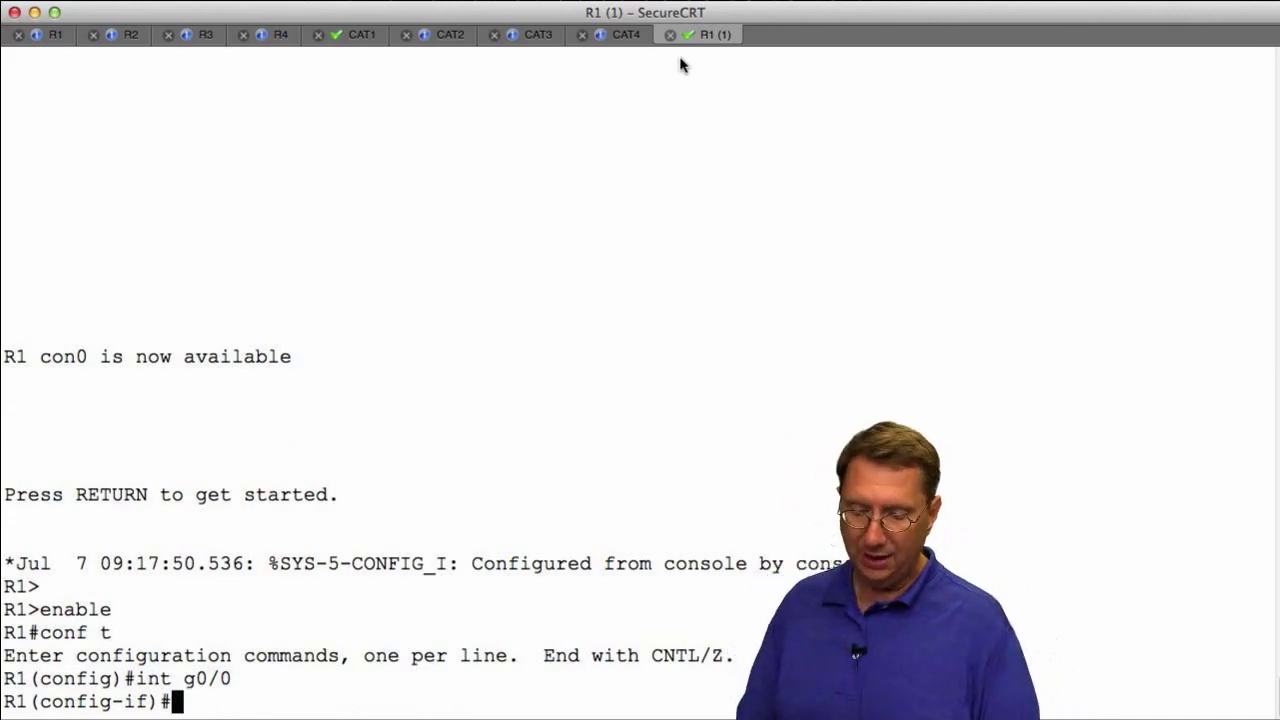
text(st)
key(Tab)
Check standby help (group 0-255), then configure 'standby 1 ip 10.1.100.254' on G0/0
text(?)
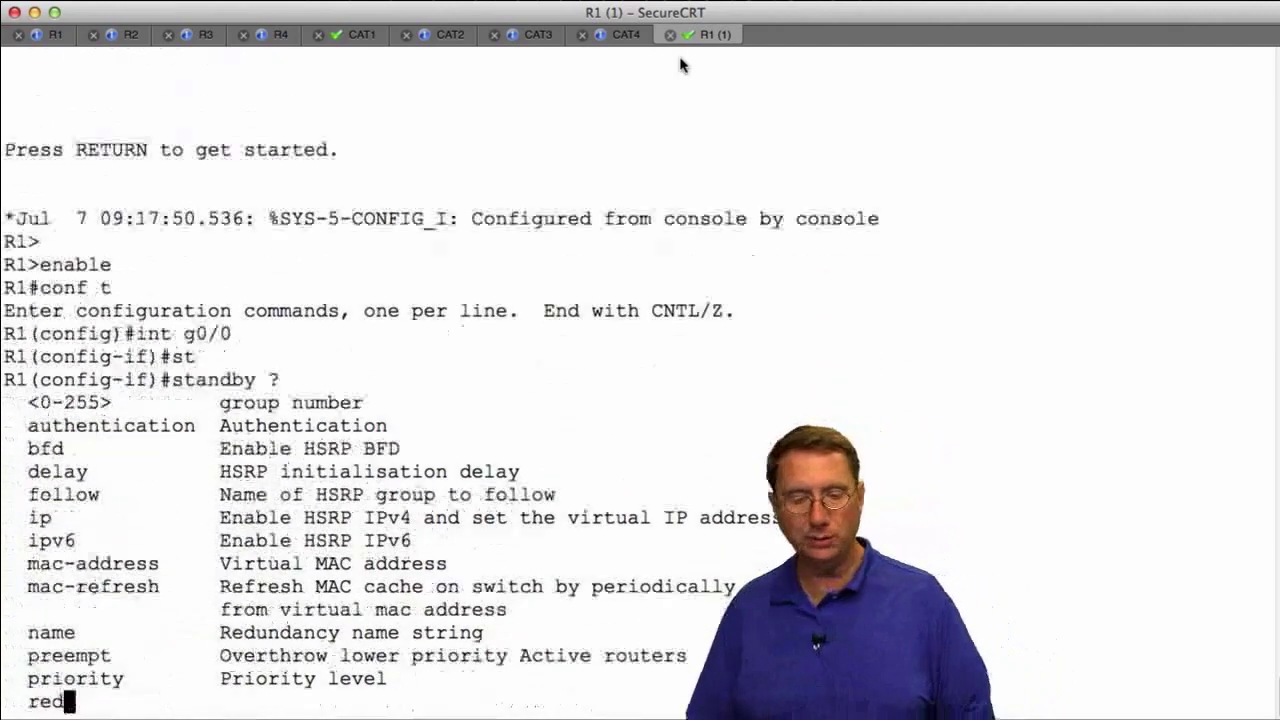
drag(40, 242, 103, 244)
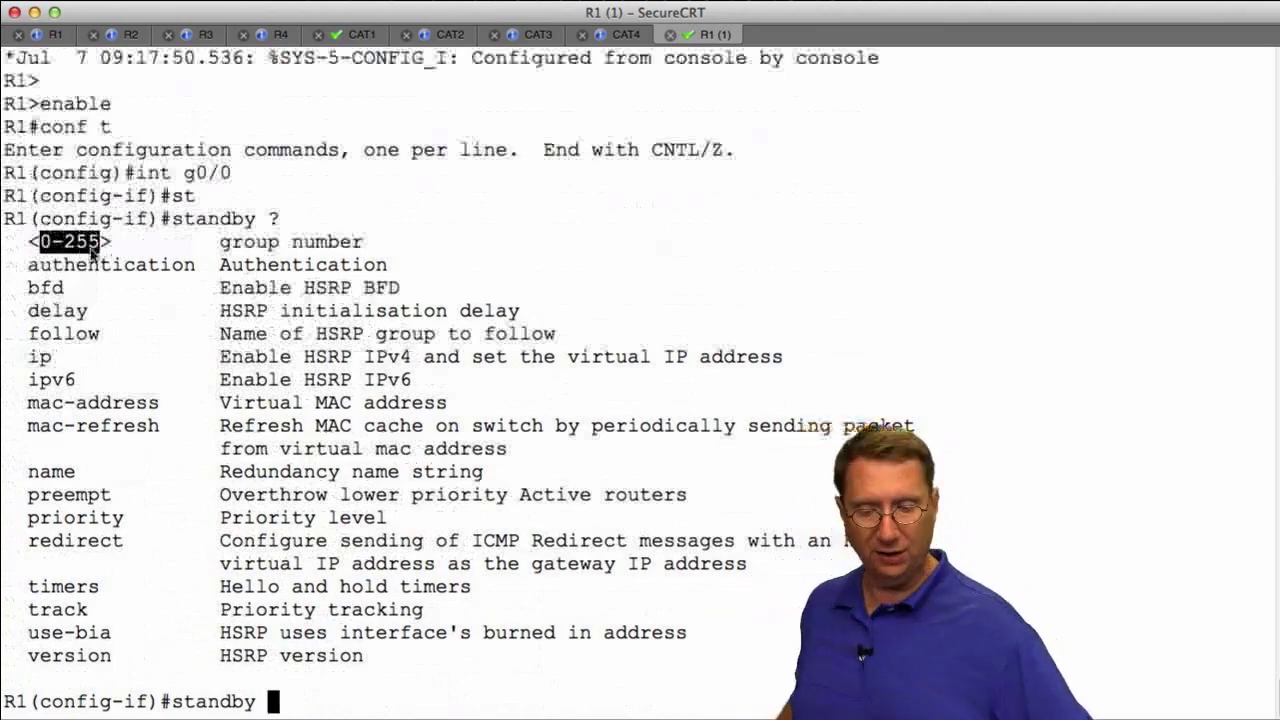
text(1)
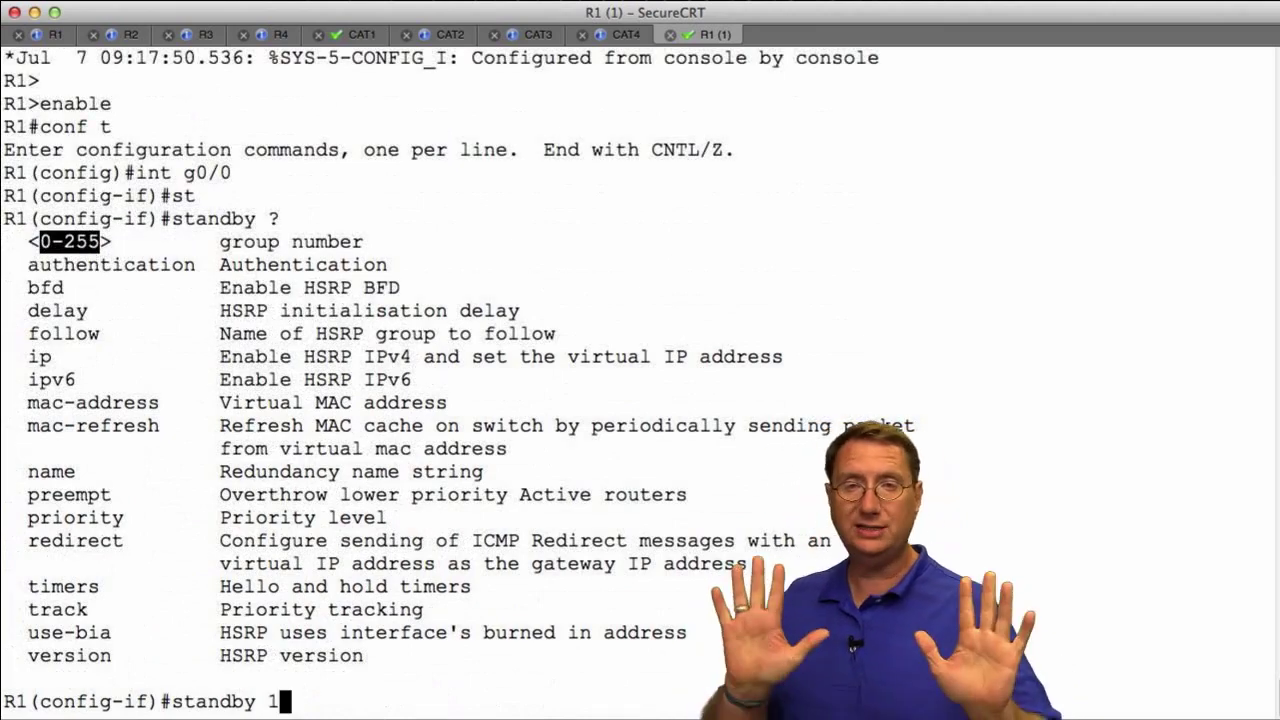
text(?)
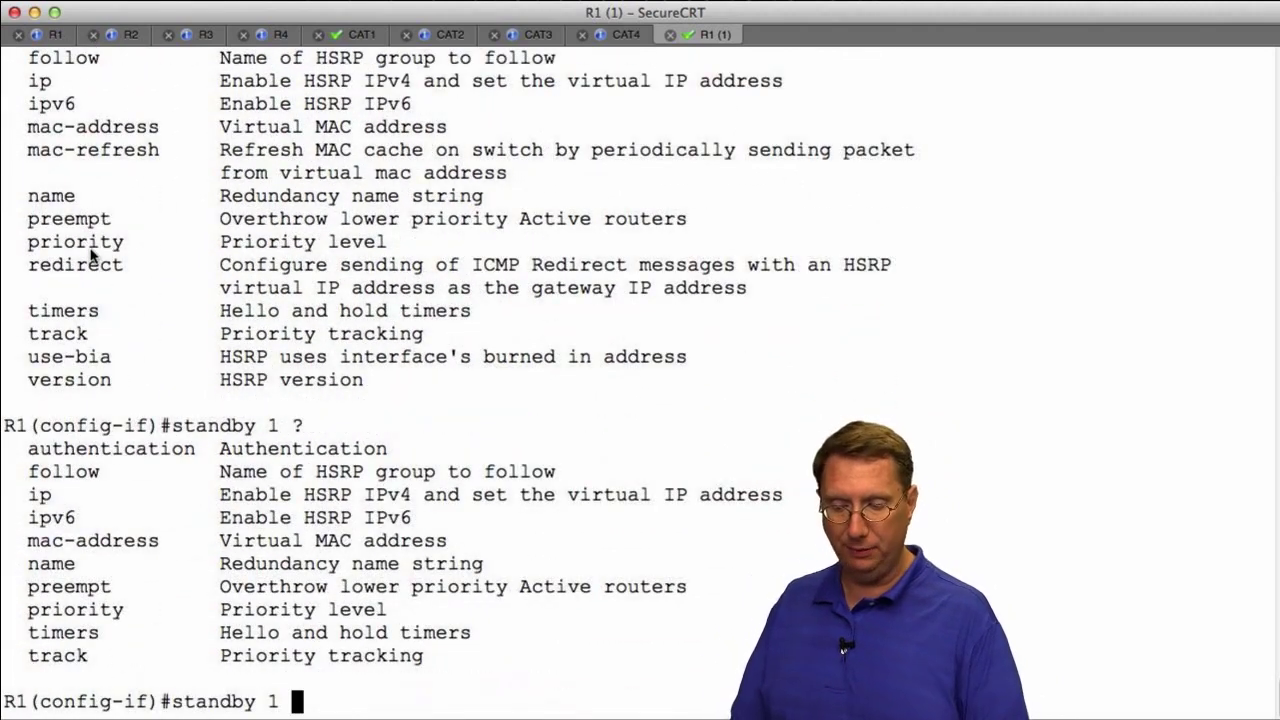
text(ip)
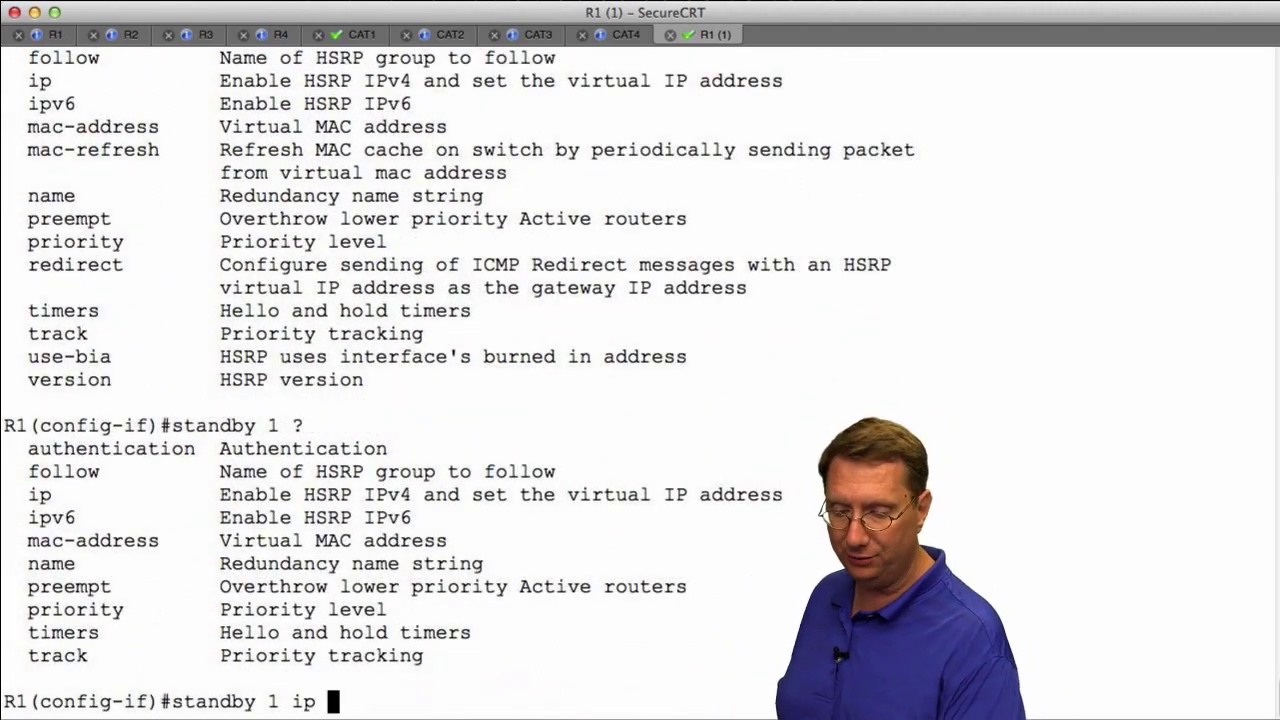
drag(258, 494, 766, 500)
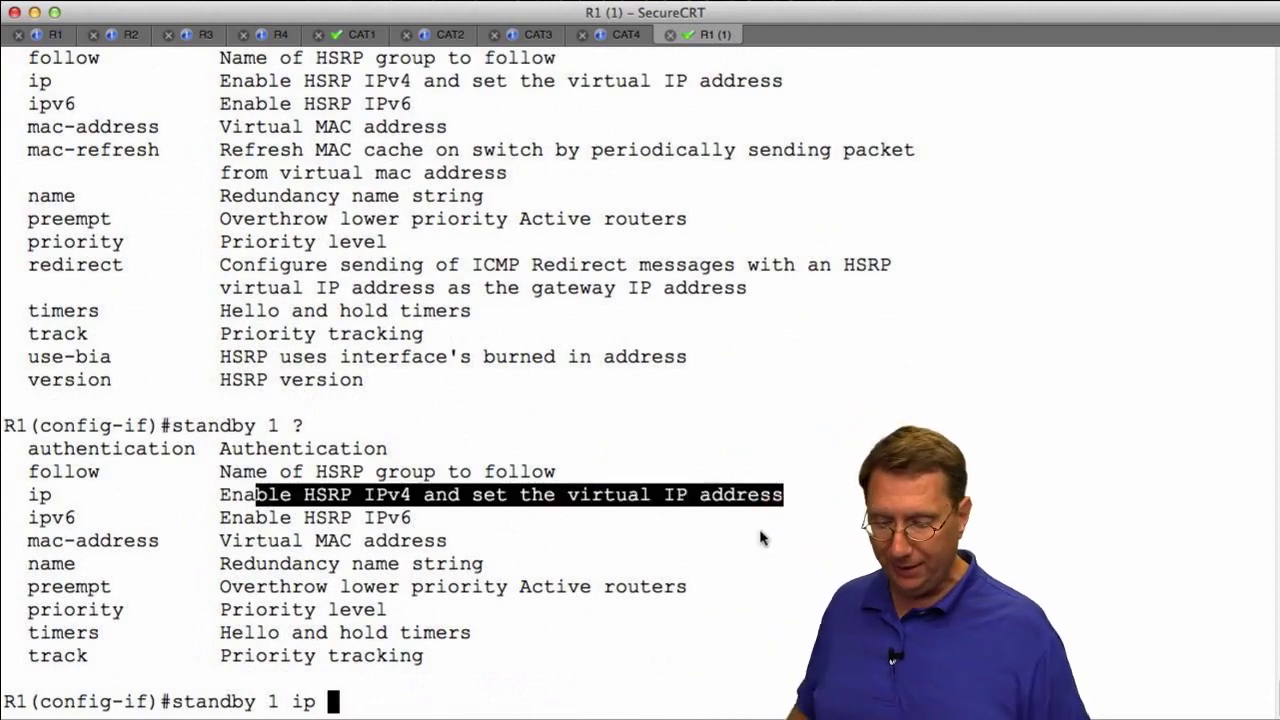
text(10.1)
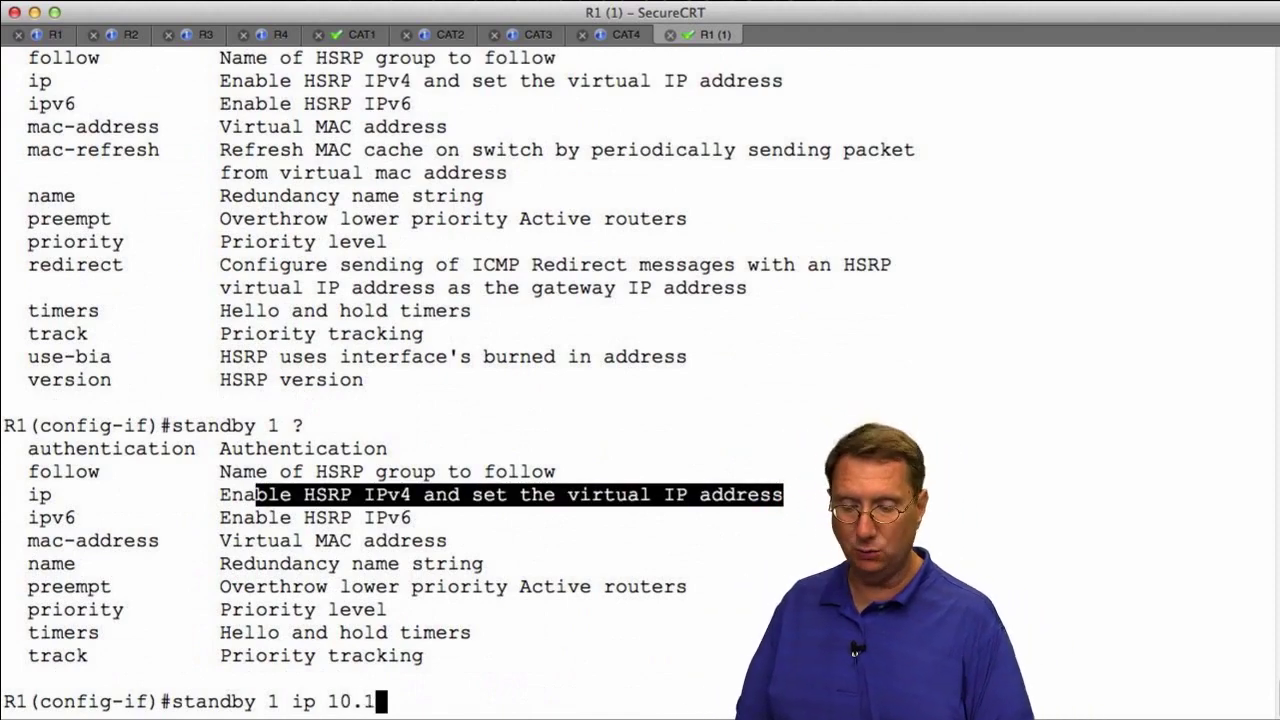
text(.100.)
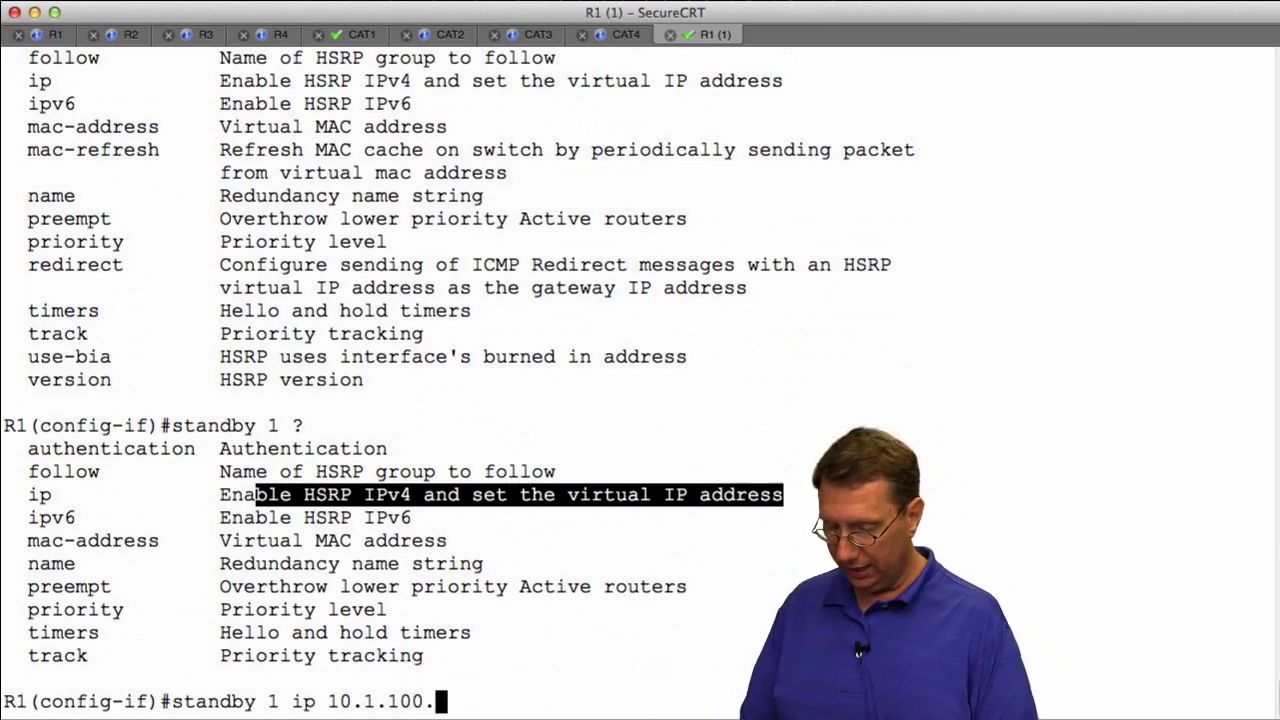
text(254)
key(Return)
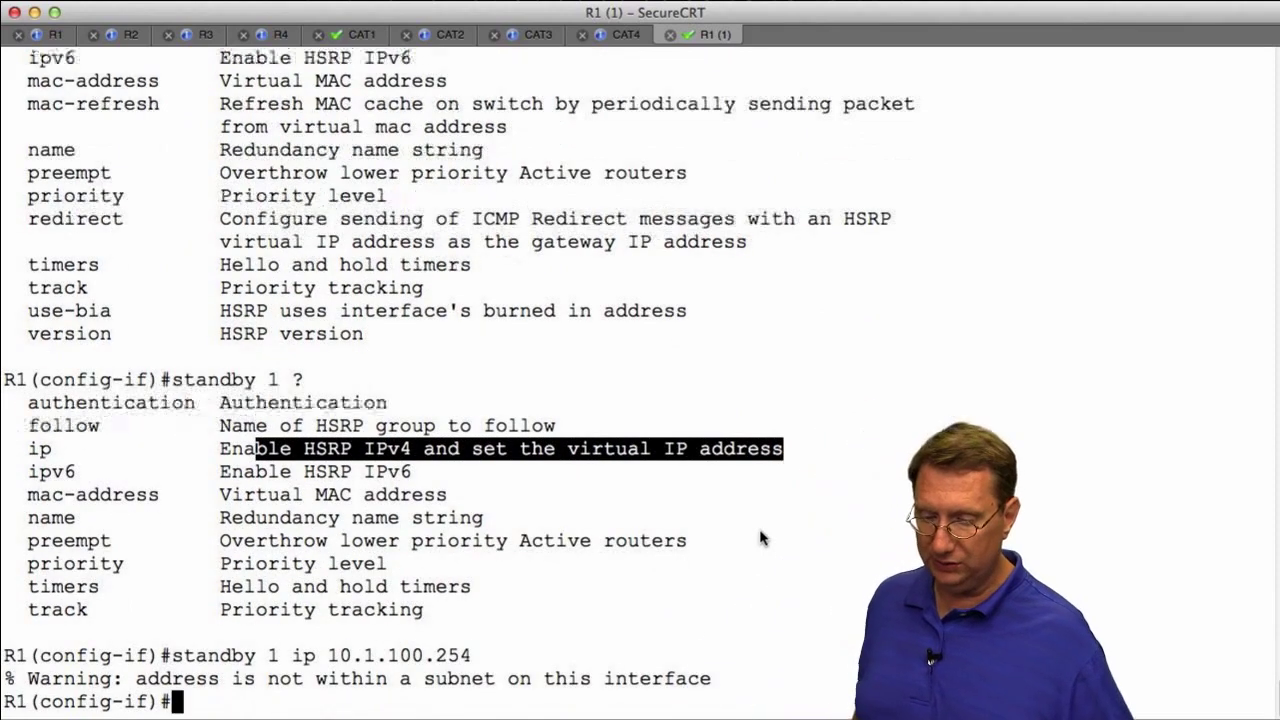
drag(172, 656, 645, 662)
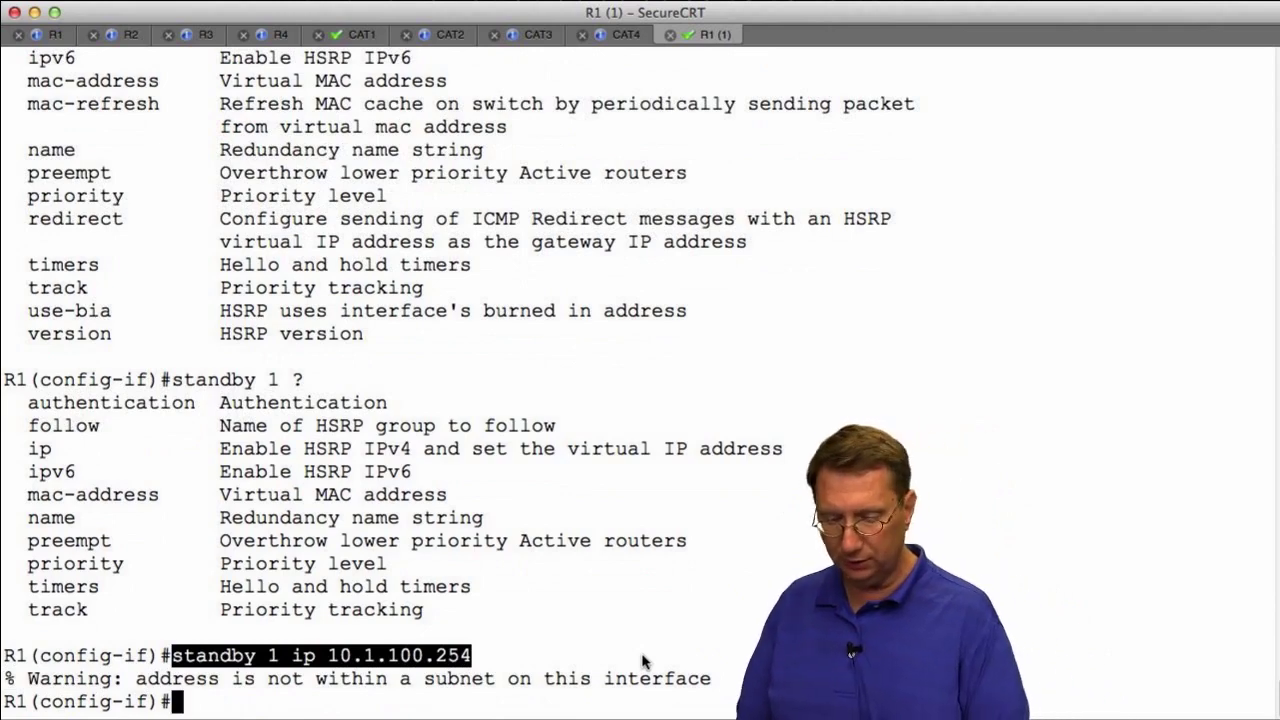
Show g0/0's running config (standby 1 ip 10.1.100.254, no ip address), then begin typing ip address 10.1.100.1
text(do sh run )
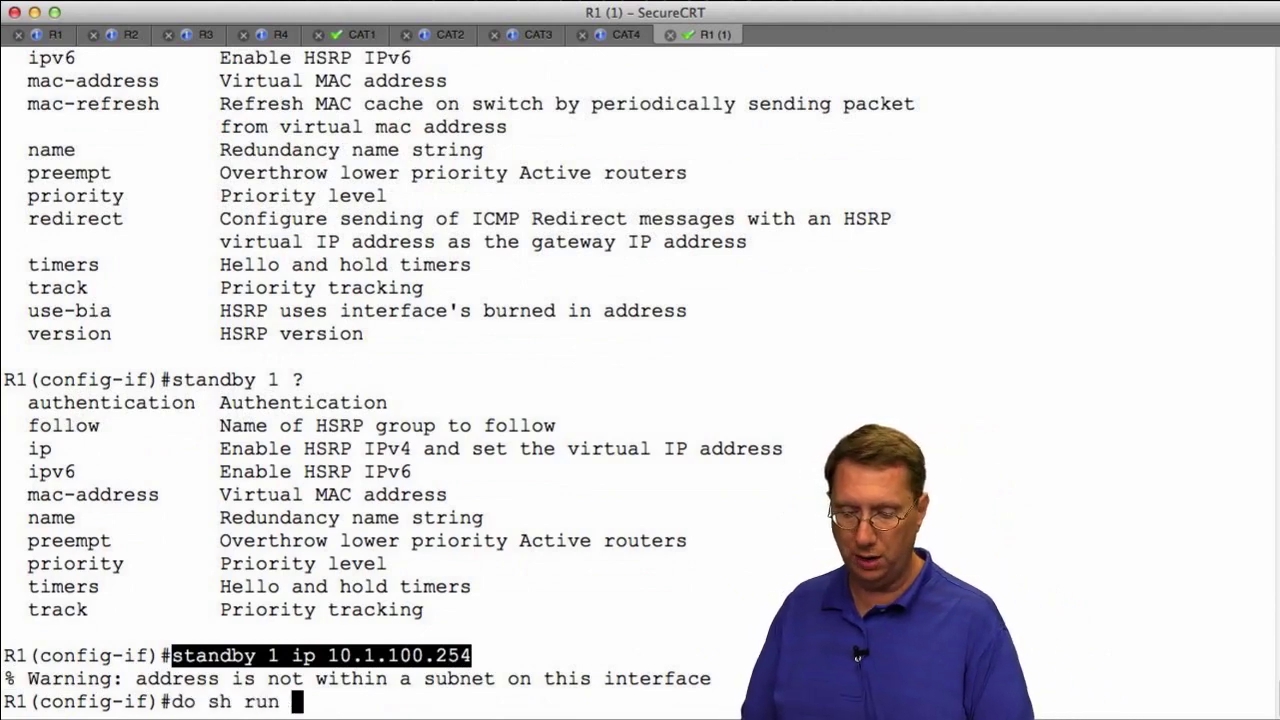
text(int f0)
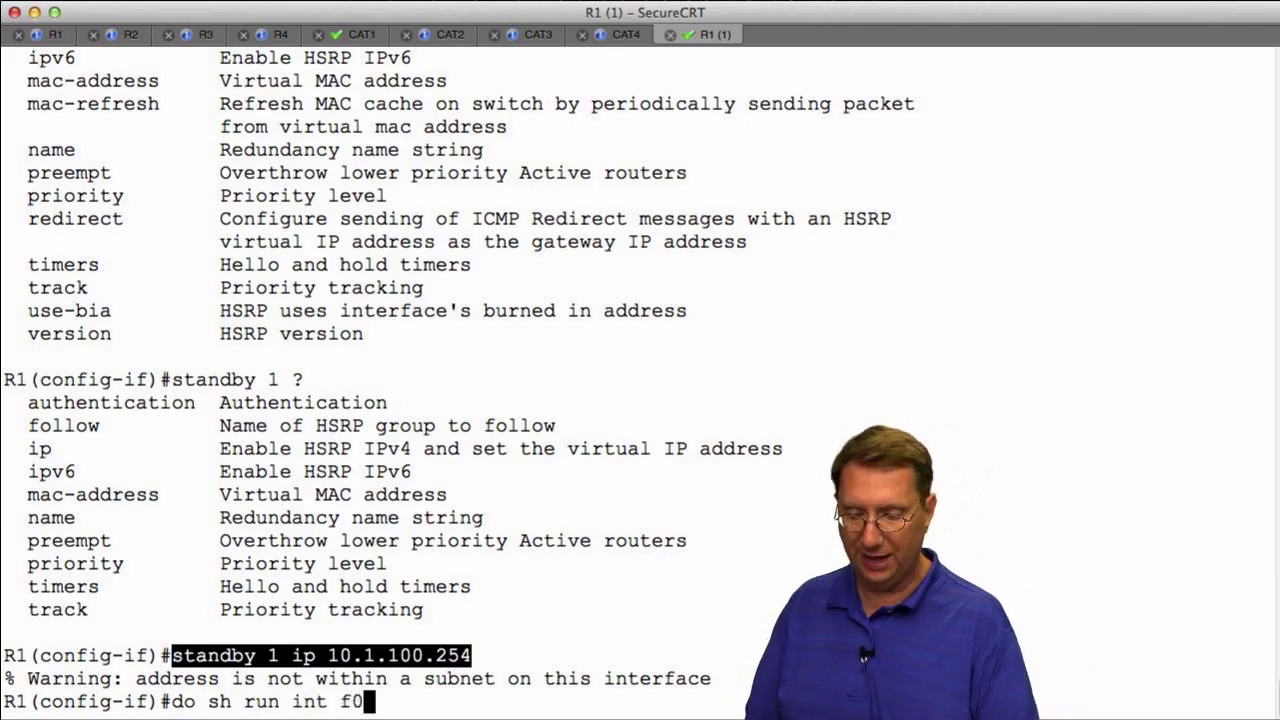
key(BackSpace)
key(BackSpace)
text(g0/0)
key(Return)
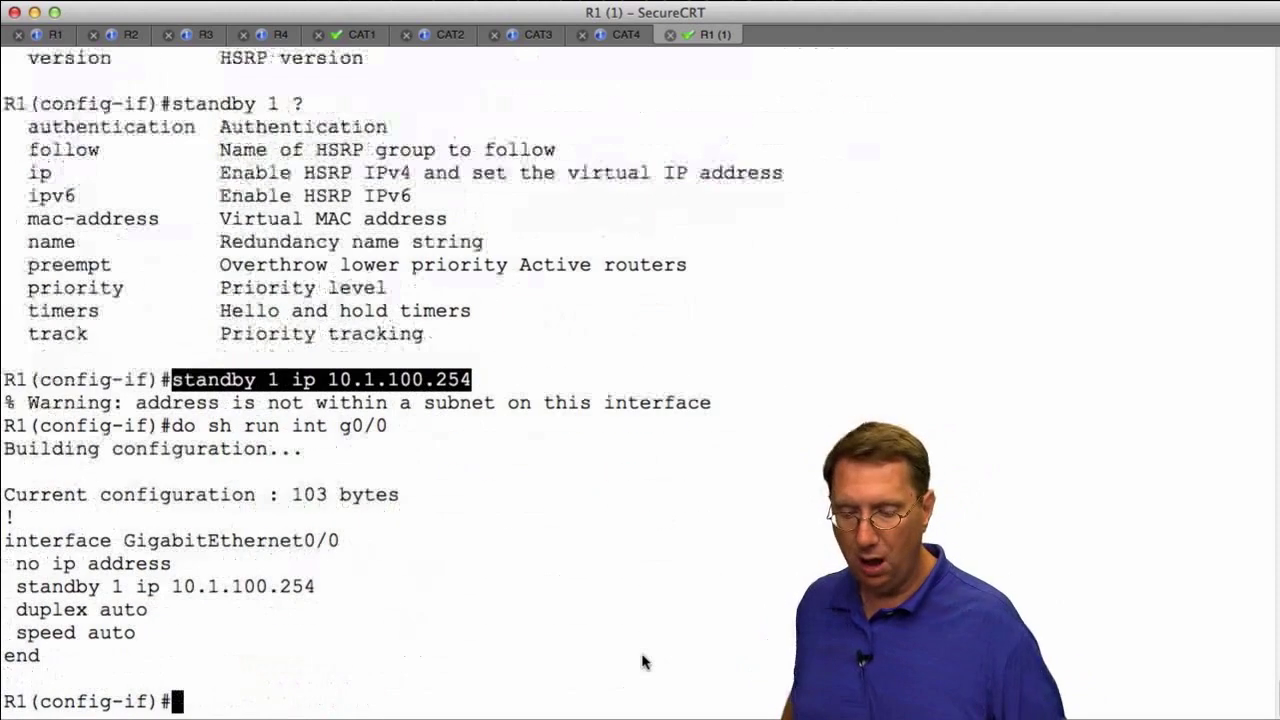
drag(172, 587, 318, 590)
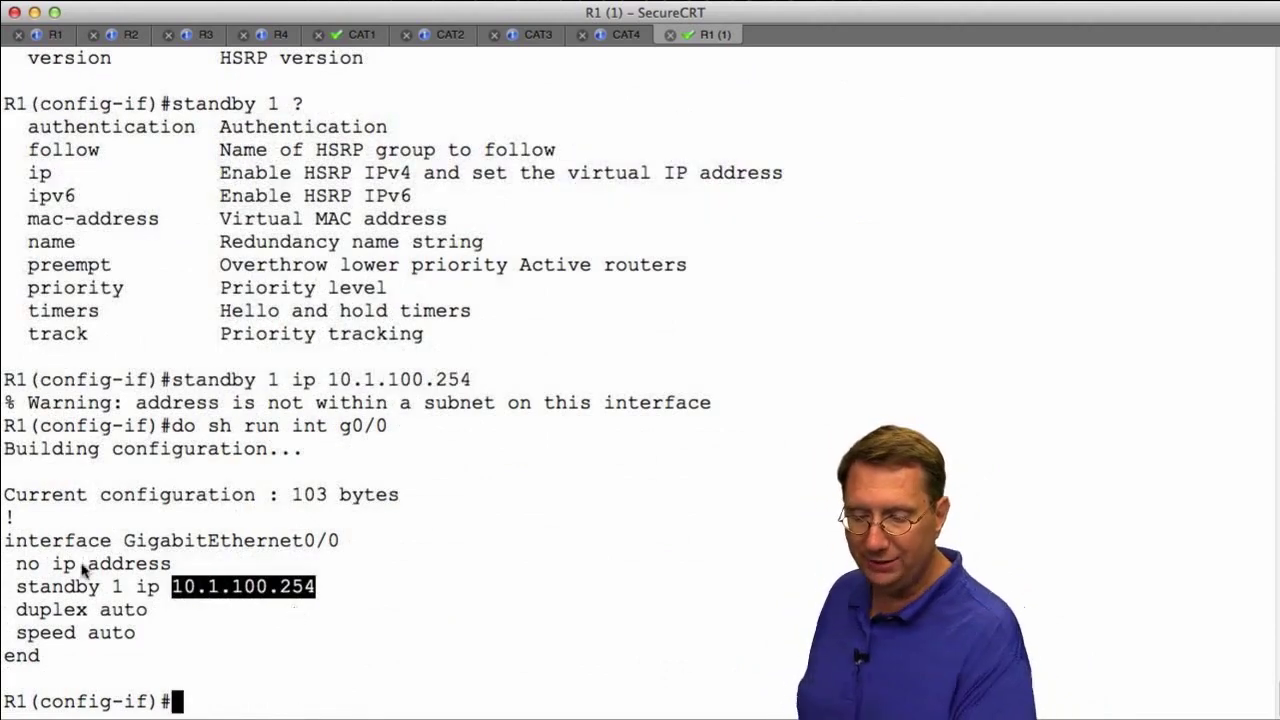
drag(28, 564, 190, 566)
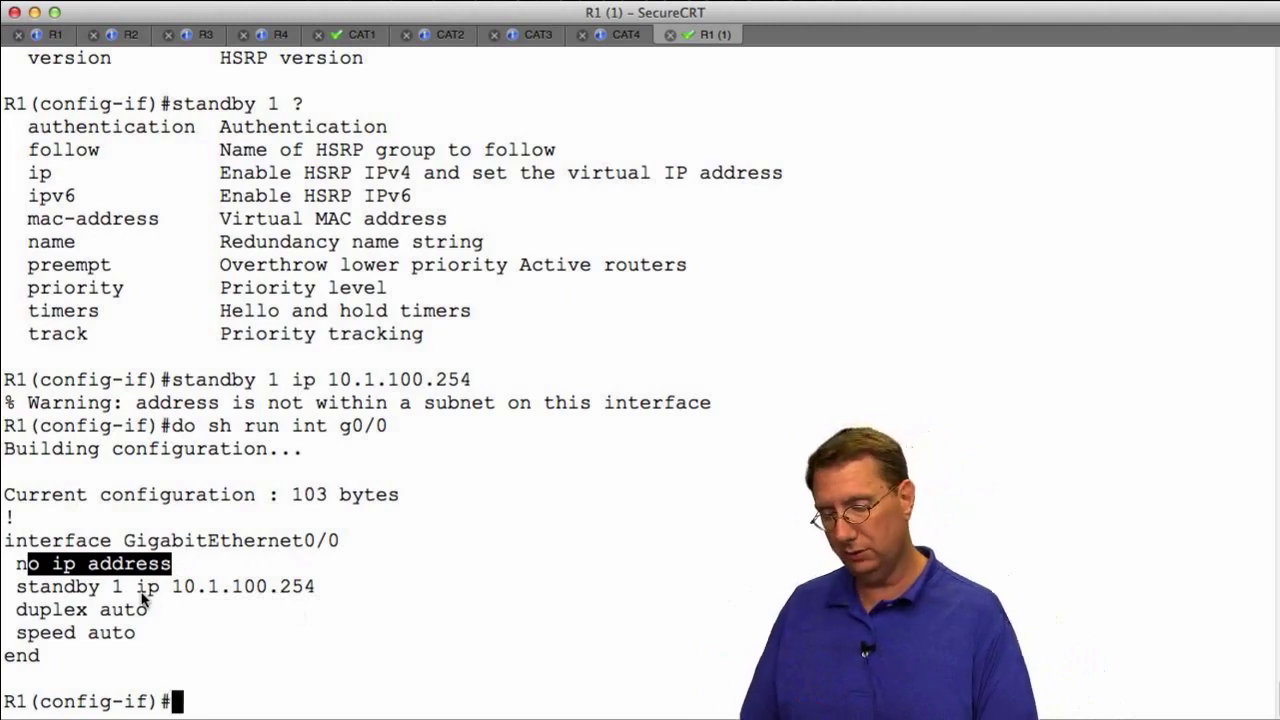
text(inp p ad)
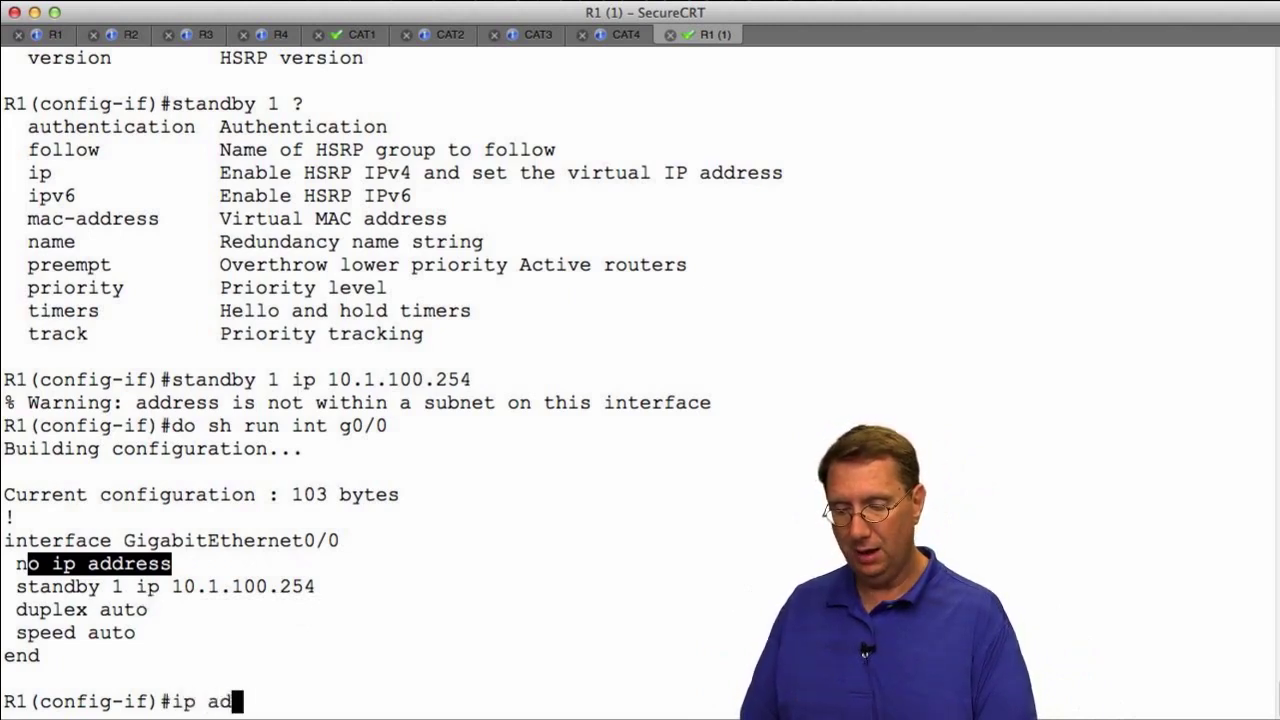
text(dress 10.1.1)
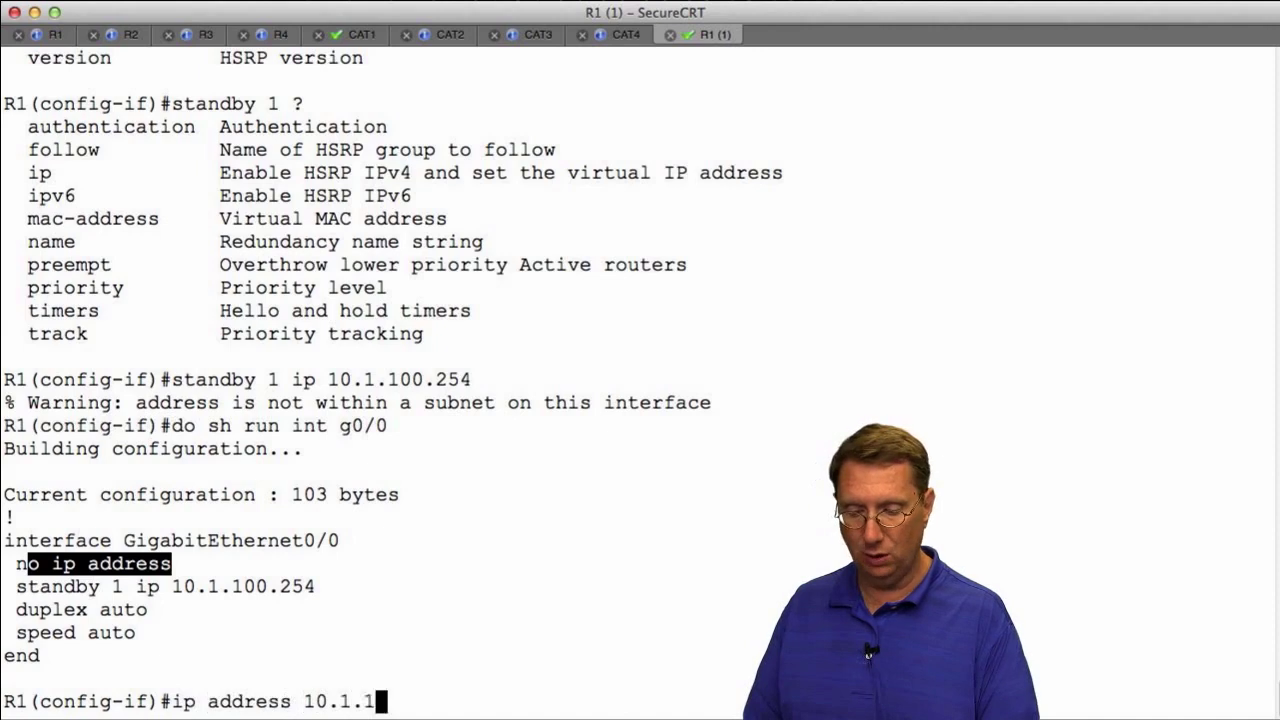
text(00.1 255.)
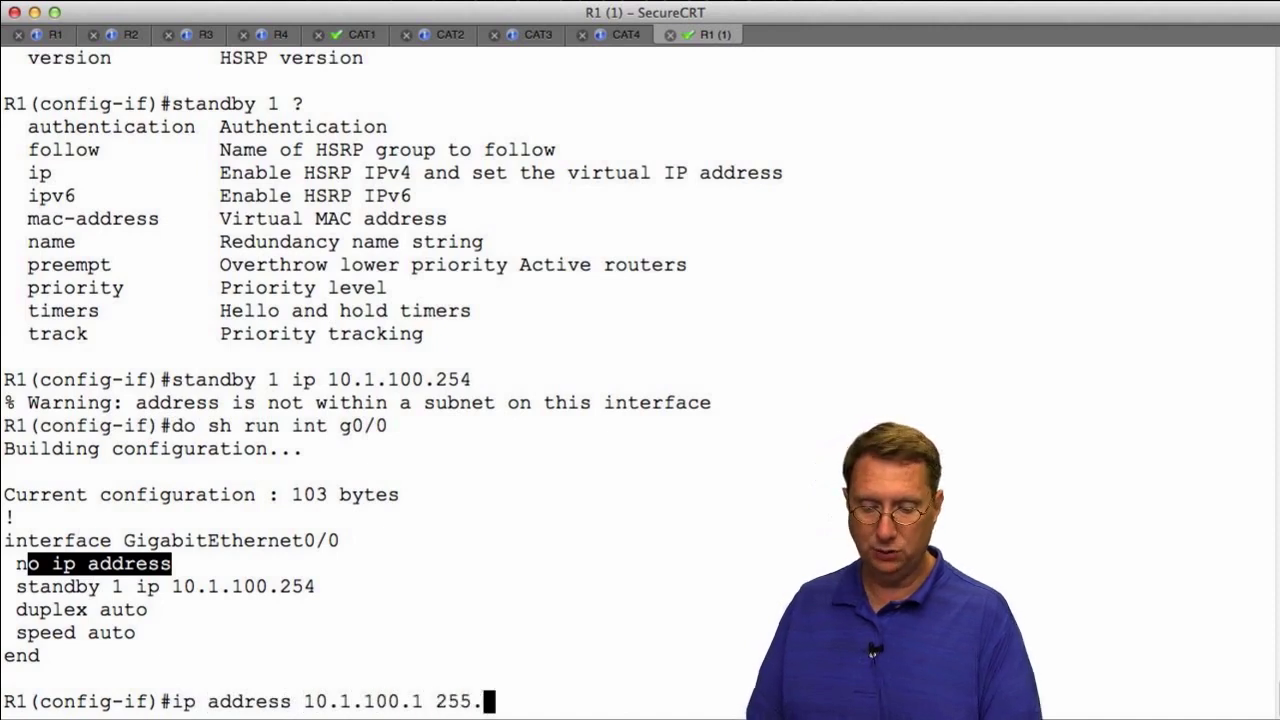
text(255.255.0)
Commit ip address 10.1.100.1 255.255.255.0 on G0/0 and exit back to R1#
key(Return)
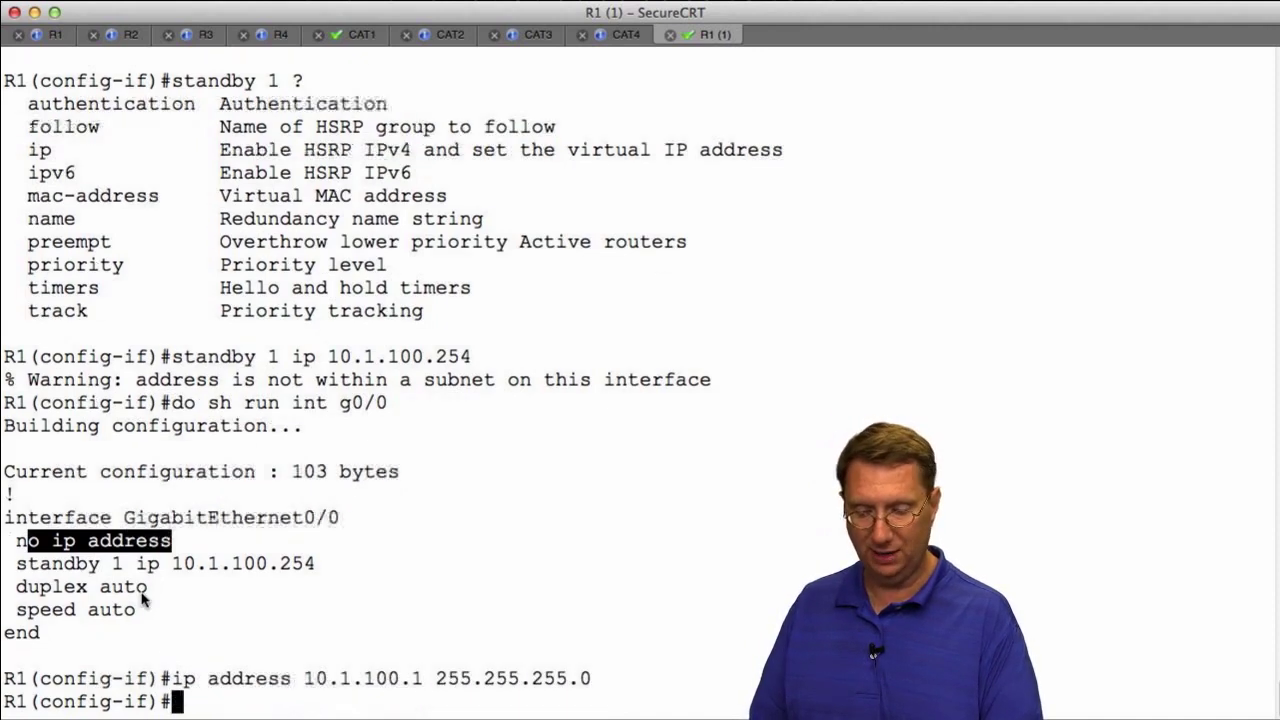
text(exit)
key(Return)
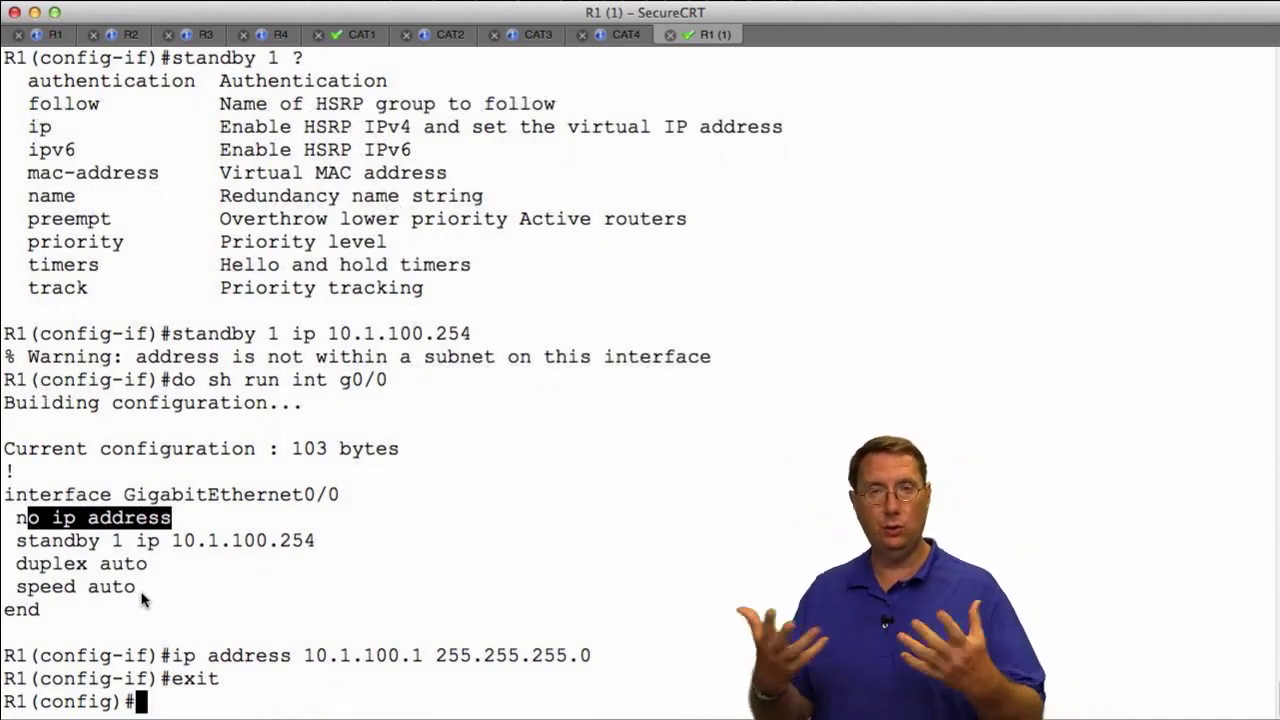
text(exit)
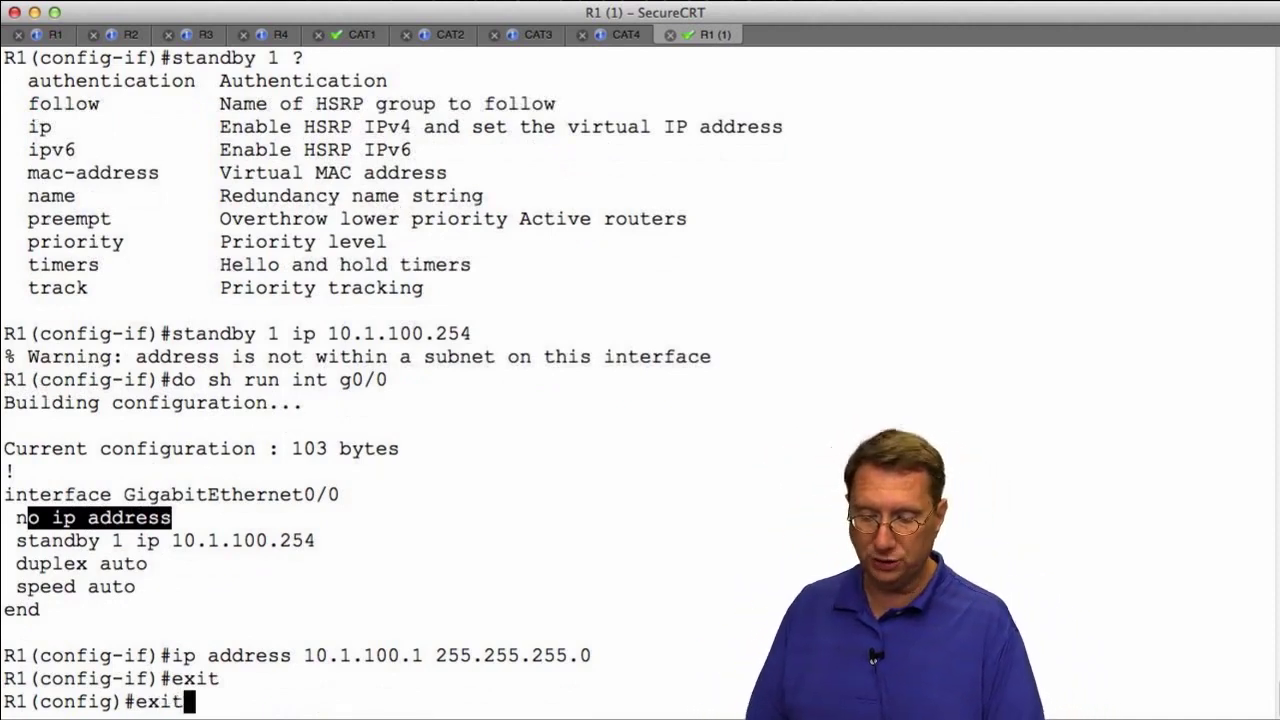
key(Return)
Enter the show standby command at the R1# prompt
text(show)
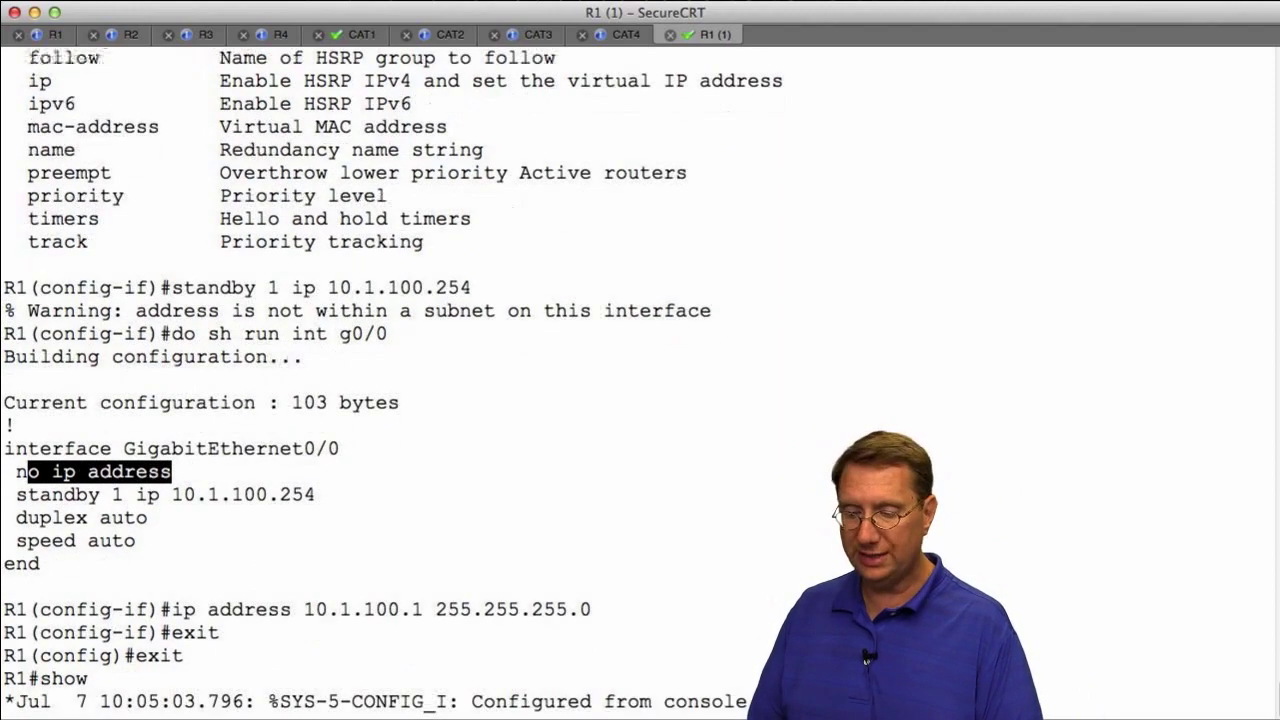
text( stan)
key(Tab)
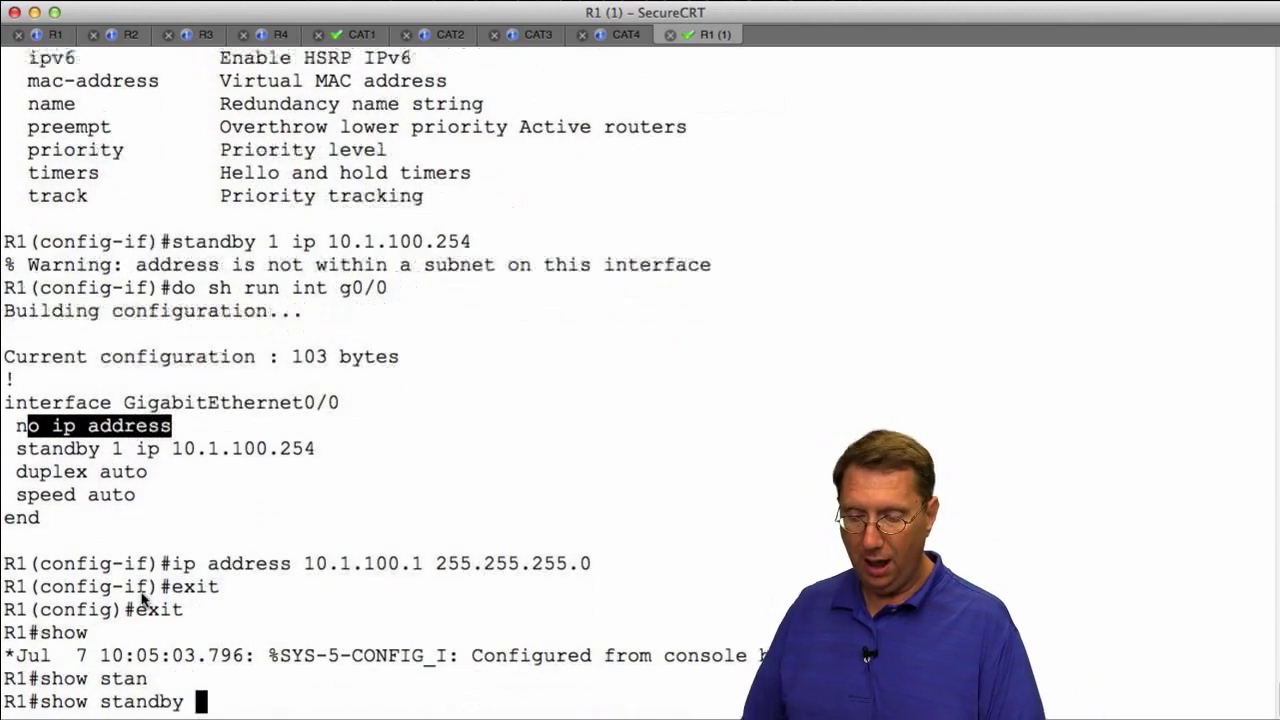
Run show standby and highlight the Listen state and virtual IP 10.1.100.254
key(Return)
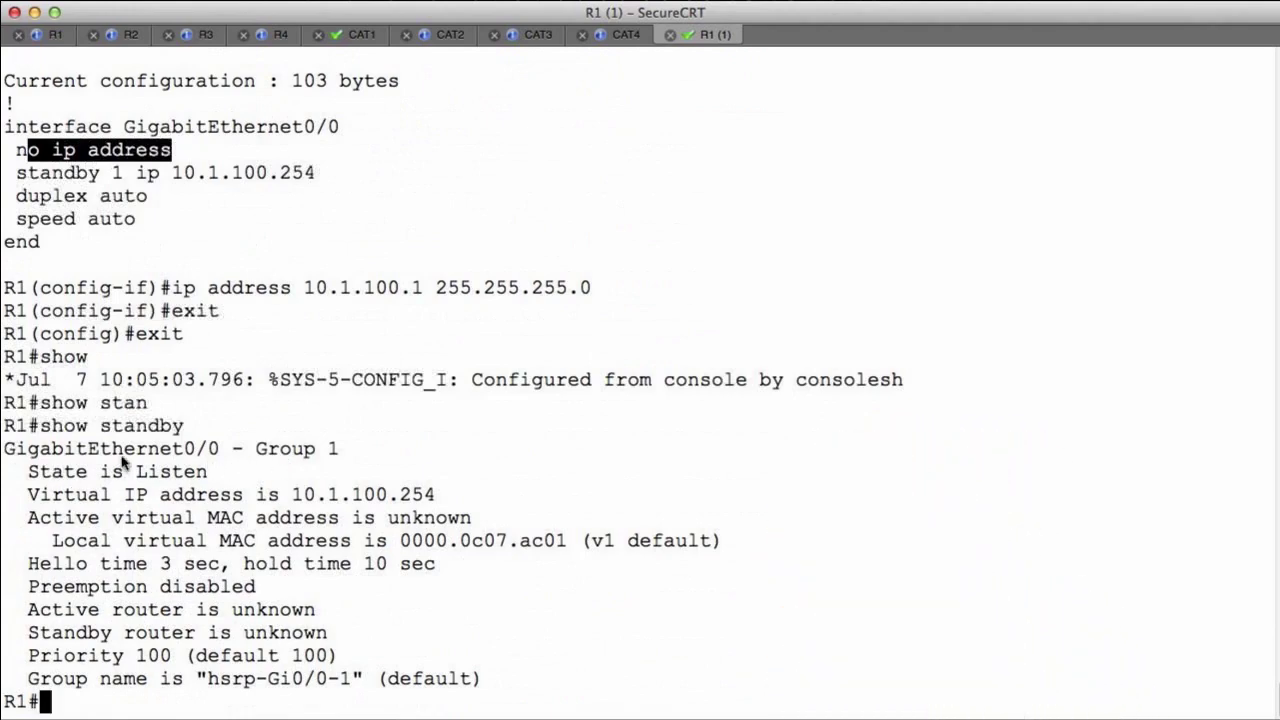
drag(28, 471, 208, 472)
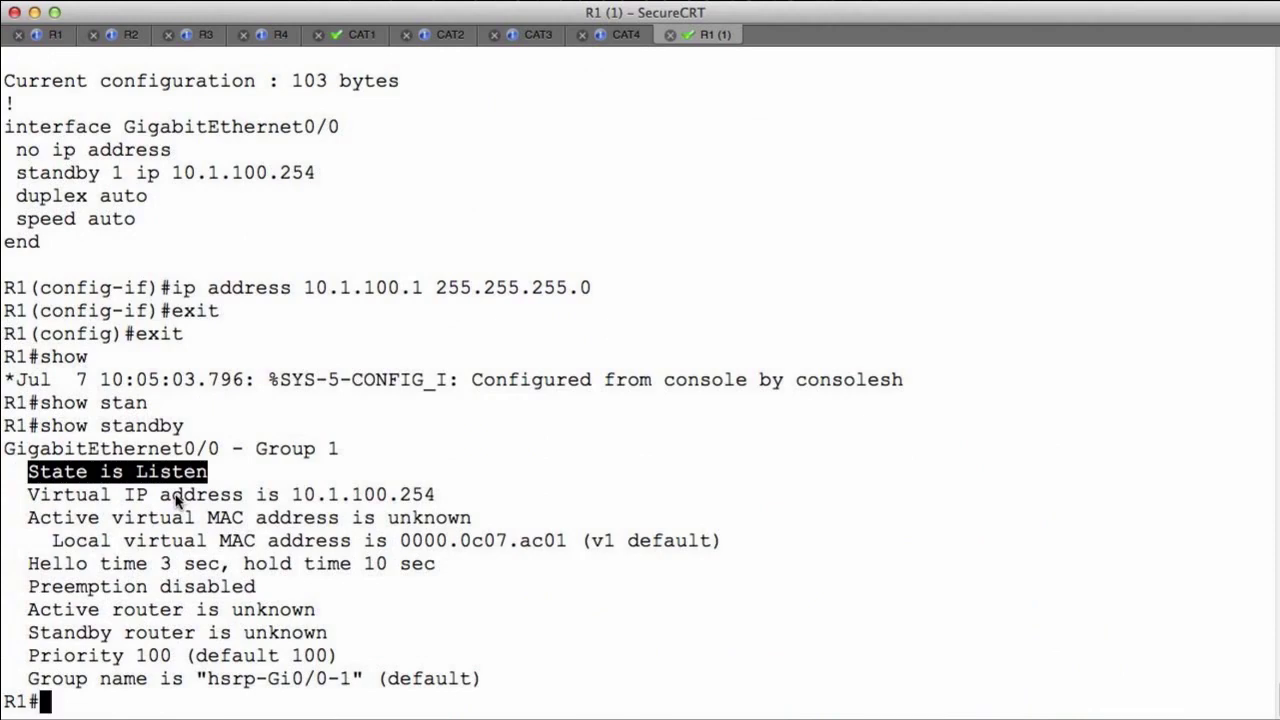
drag(30, 494, 410, 498)
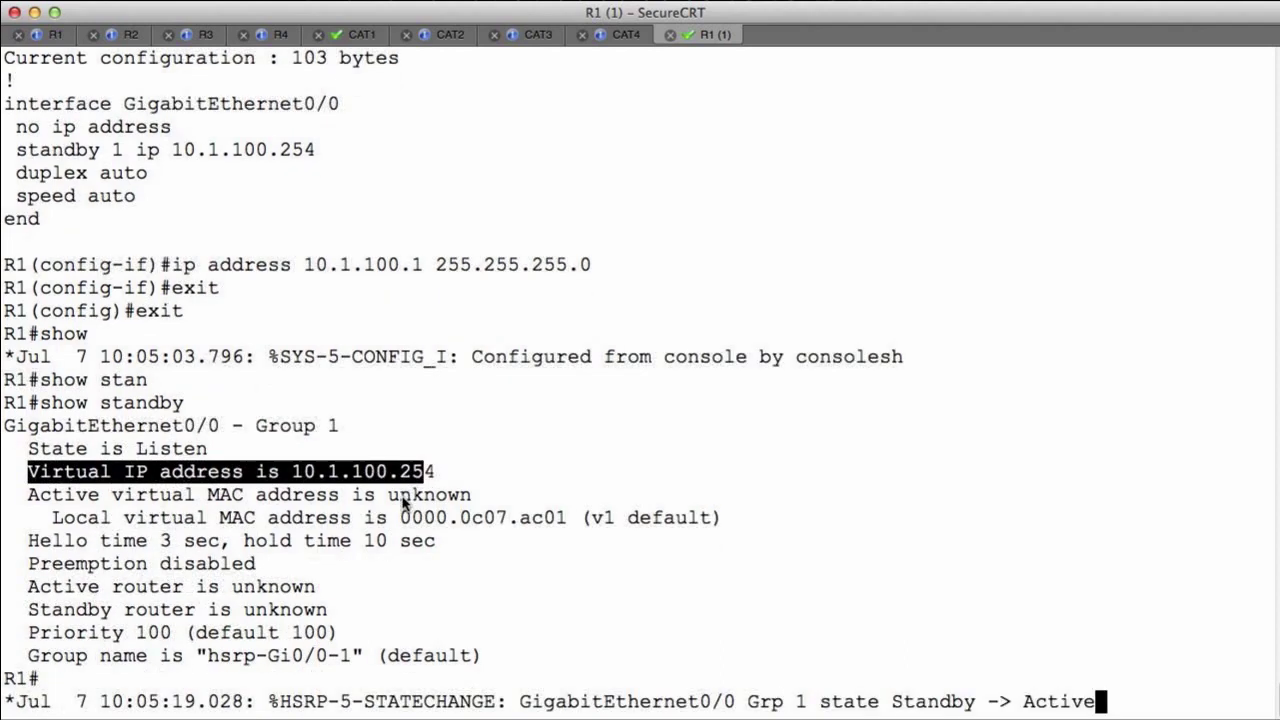
drag(292, 471, 436, 471)
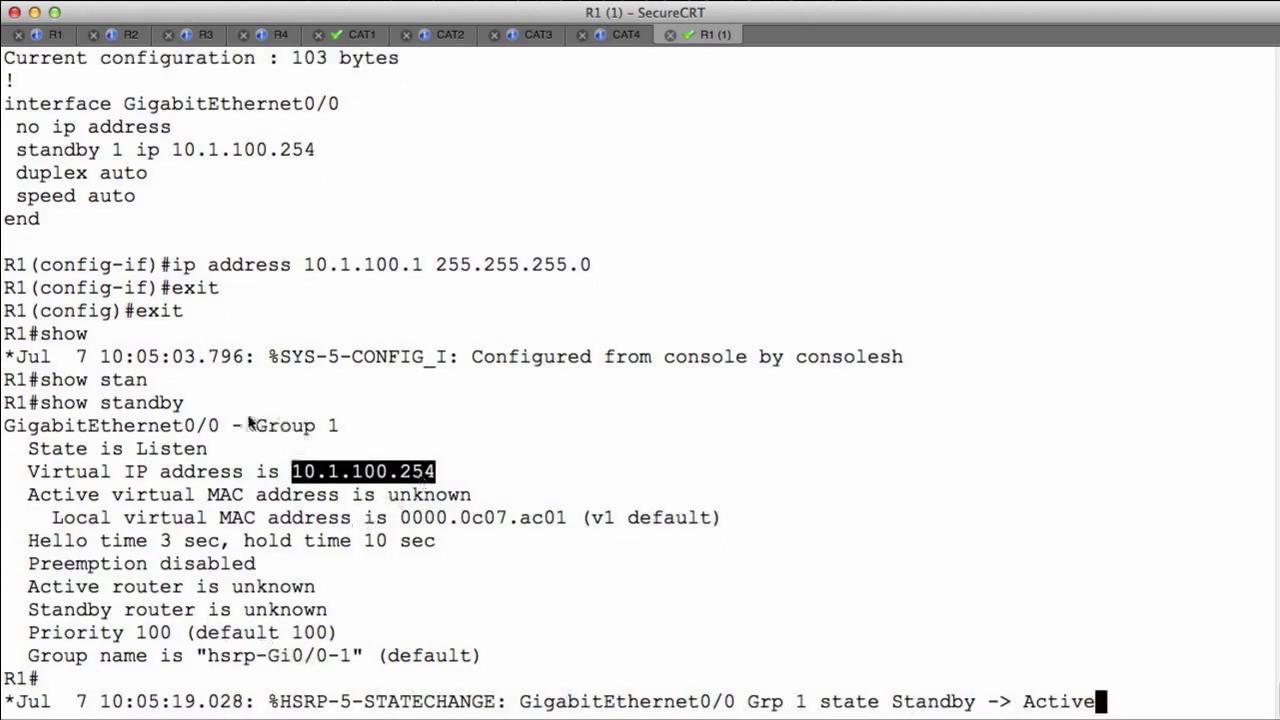
drag(123, 449, 208, 449)
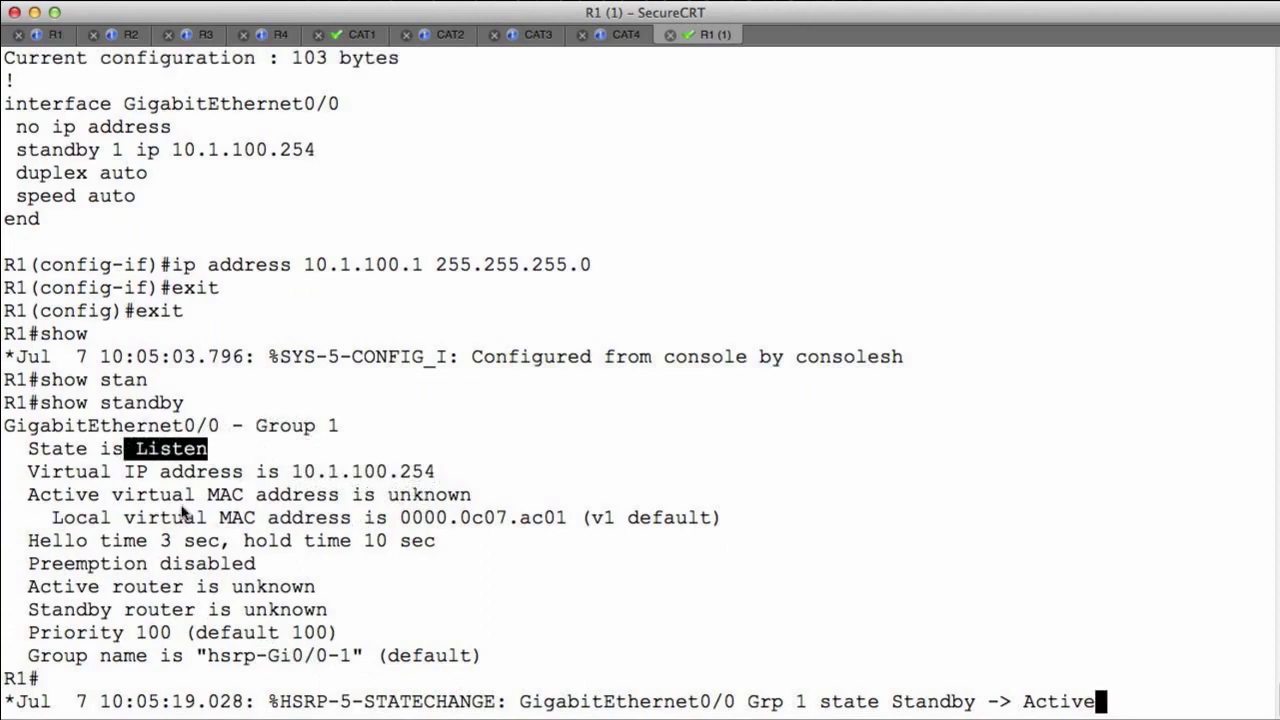
Highlight the Standby-to-Active state change in the log and add fresh prompts
drag(893, 701, 972, 701)
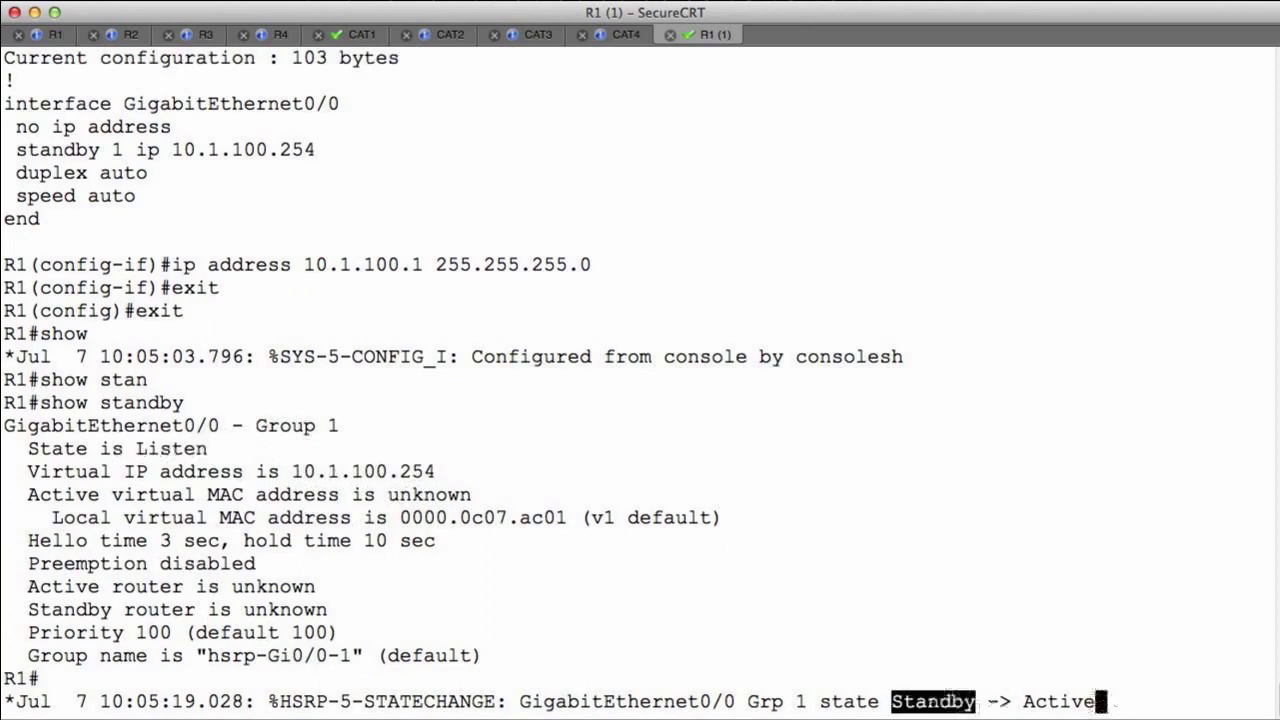
drag(1023, 701, 1105, 700)
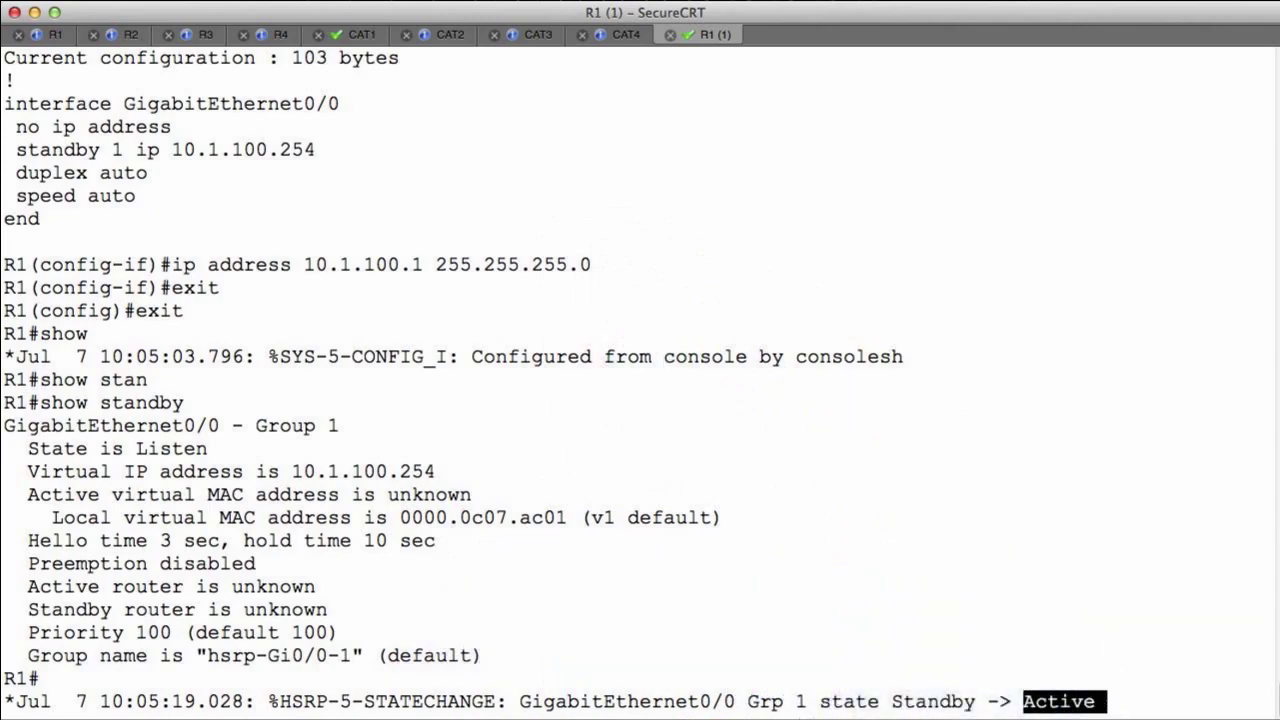
key(Return)
key(Return)
key(Return)
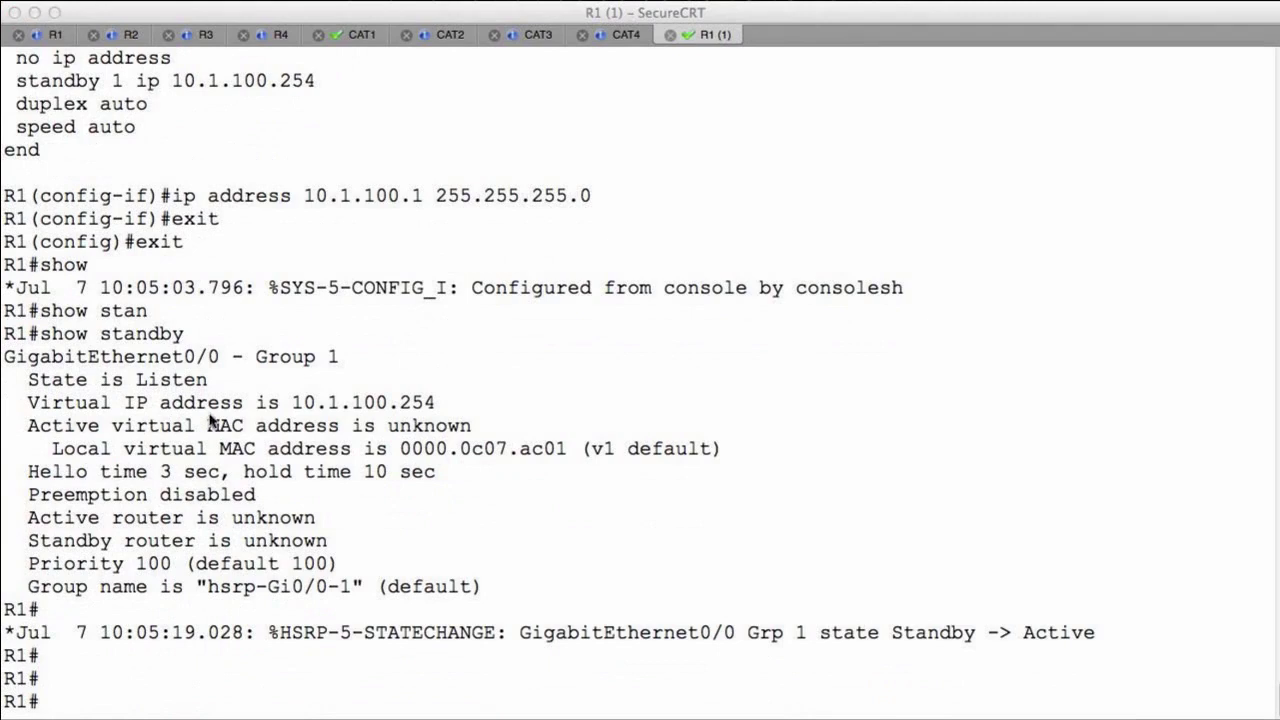
Circle the Active state change and 10.1.100.254, and write an Active Forwarder note
click(1090, 638)
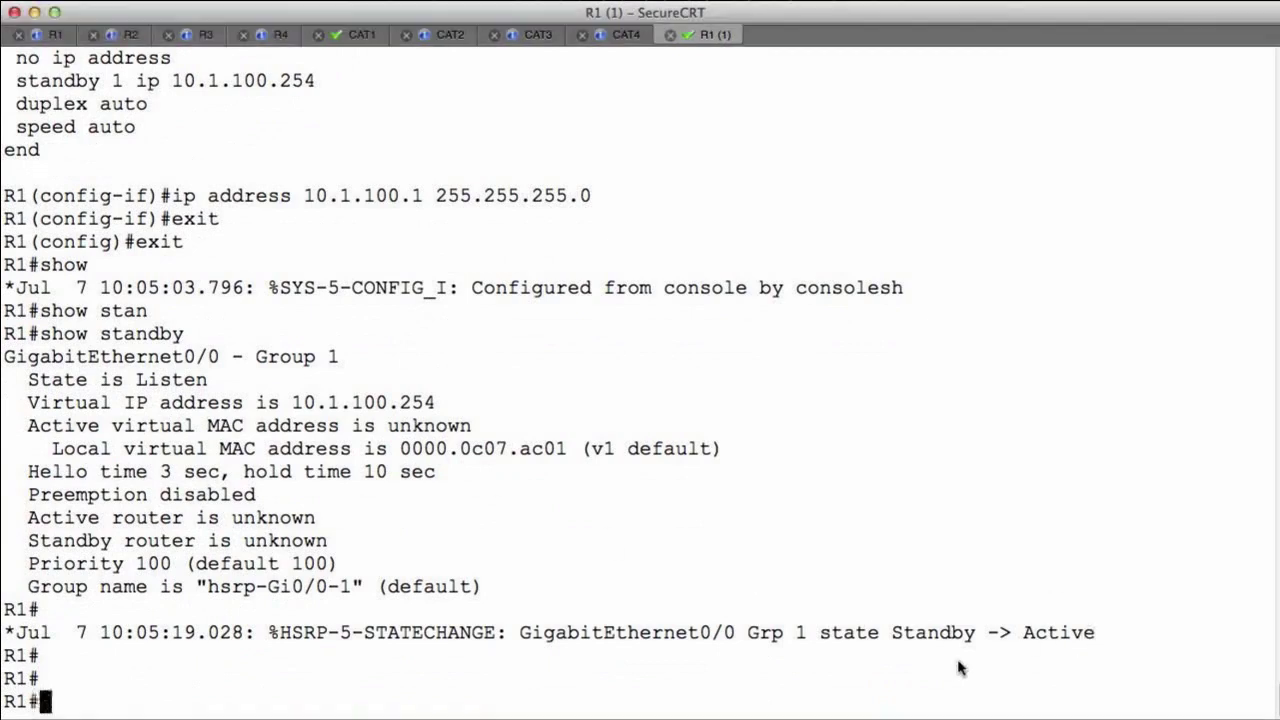
drag(1078, 618, 1100, 620)
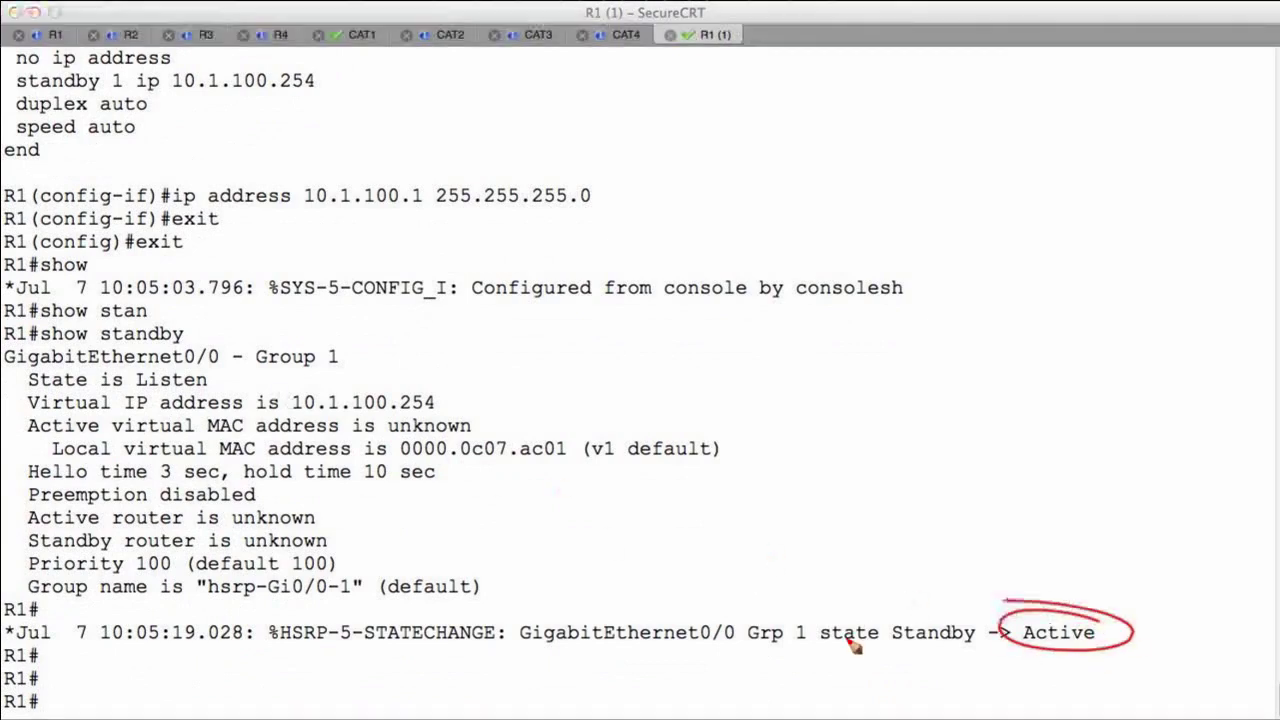
mouse_move(714, 180)
mouse_down()
mouse_move(728, 130)
mouse_move(790, 160)
mouse_move(884, 122)
mouse_move(918, 150)
mouse_move(980, 132)
mouse_move(972, 158)
mouse_up()
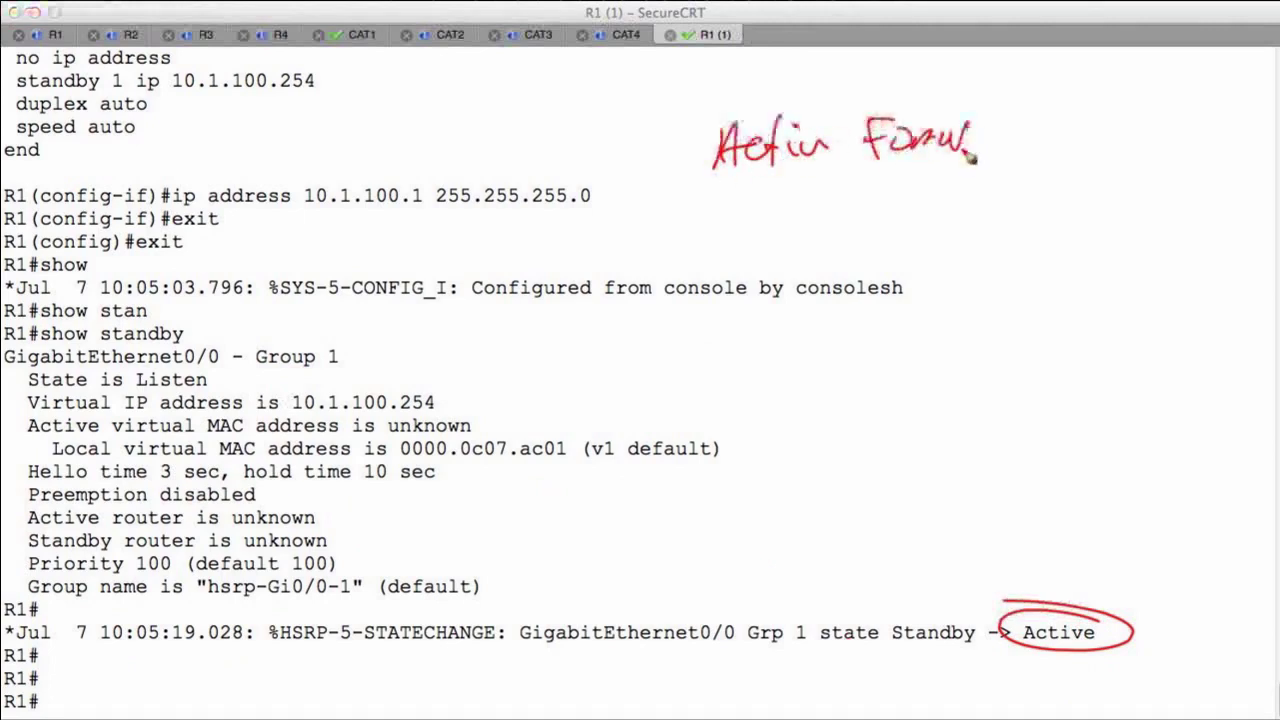
mouse_move(290, 412)
mouse_down()
mouse_move(385, 428)
mouse_move(290, 400)
mouse_move(298, 418)
mouse_up()
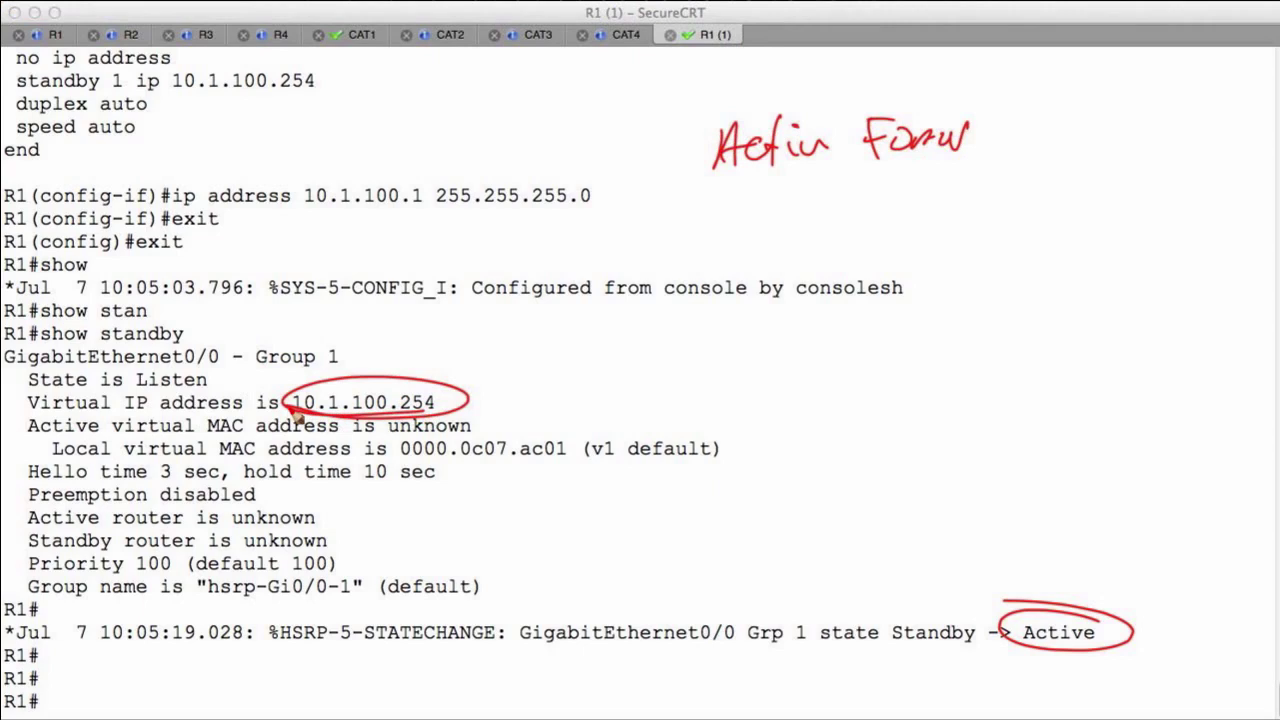
Extend the Active Forw note with an arrow and chained notes: Default, ARP, virtual MAC
drag(818, 180, 856, 203)
mouse_move(890, 188)
mouse_down()
mouse_move(892, 214)
mouse_move(995, 195)
mouse_move(966, 203)
mouse_up()
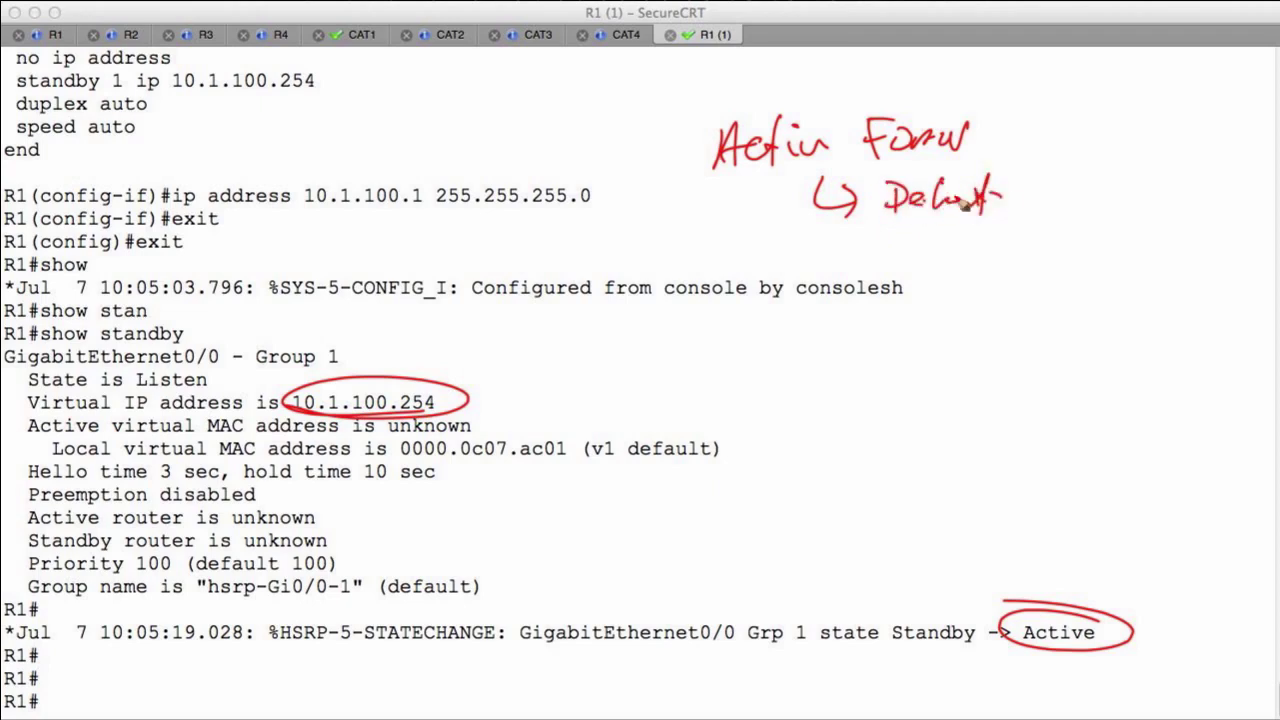
drag(958, 222, 1058, 228)
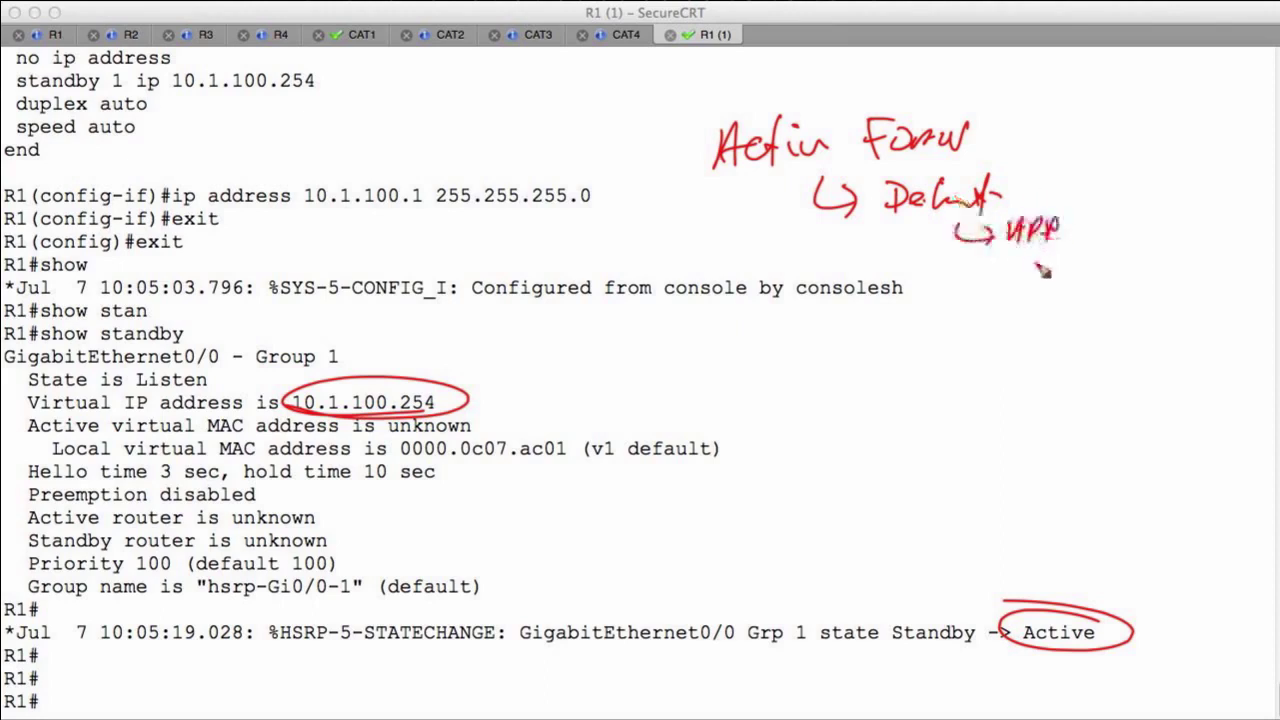
mouse_move(1028, 258)
mouse_down()
mouse_move(1036, 278)
mouse_move(1098, 270)
mouse_move(1118, 285)
mouse_move(1112, 268)
mouse_move(1100, 282)
mouse_move(1166, 268)
mouse_up()
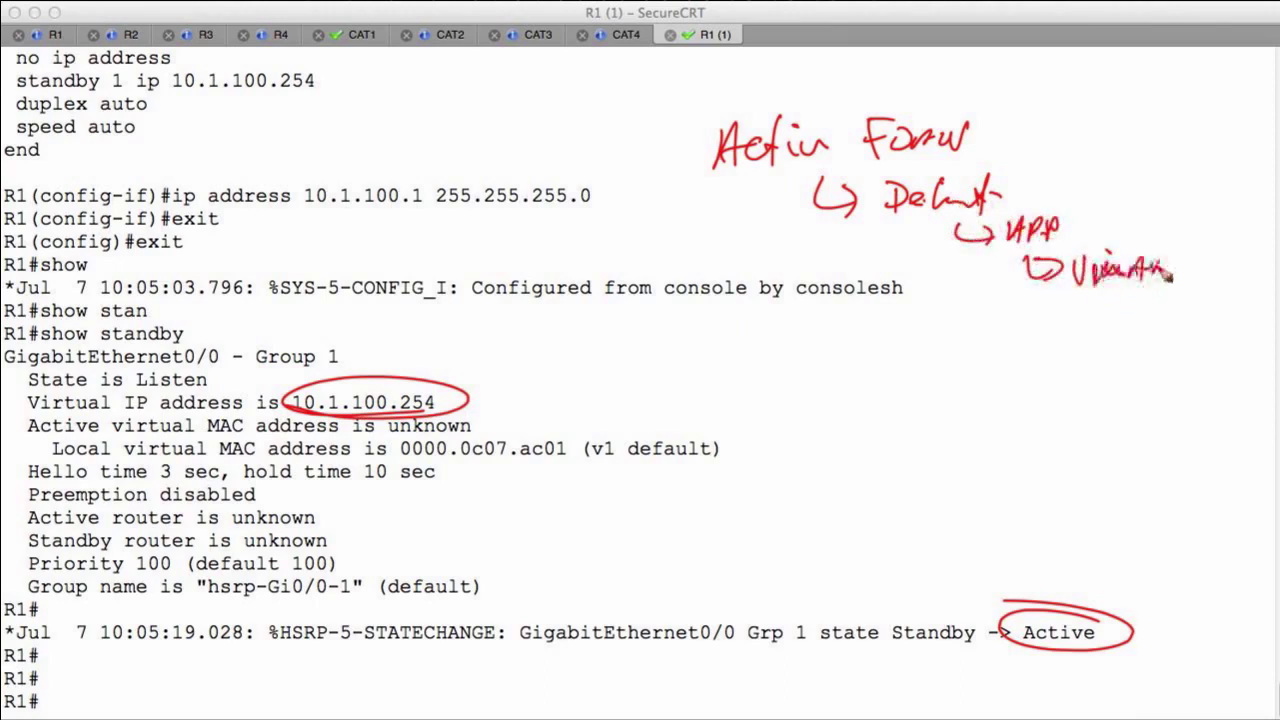
drag(1088, 300, 1092, 320)
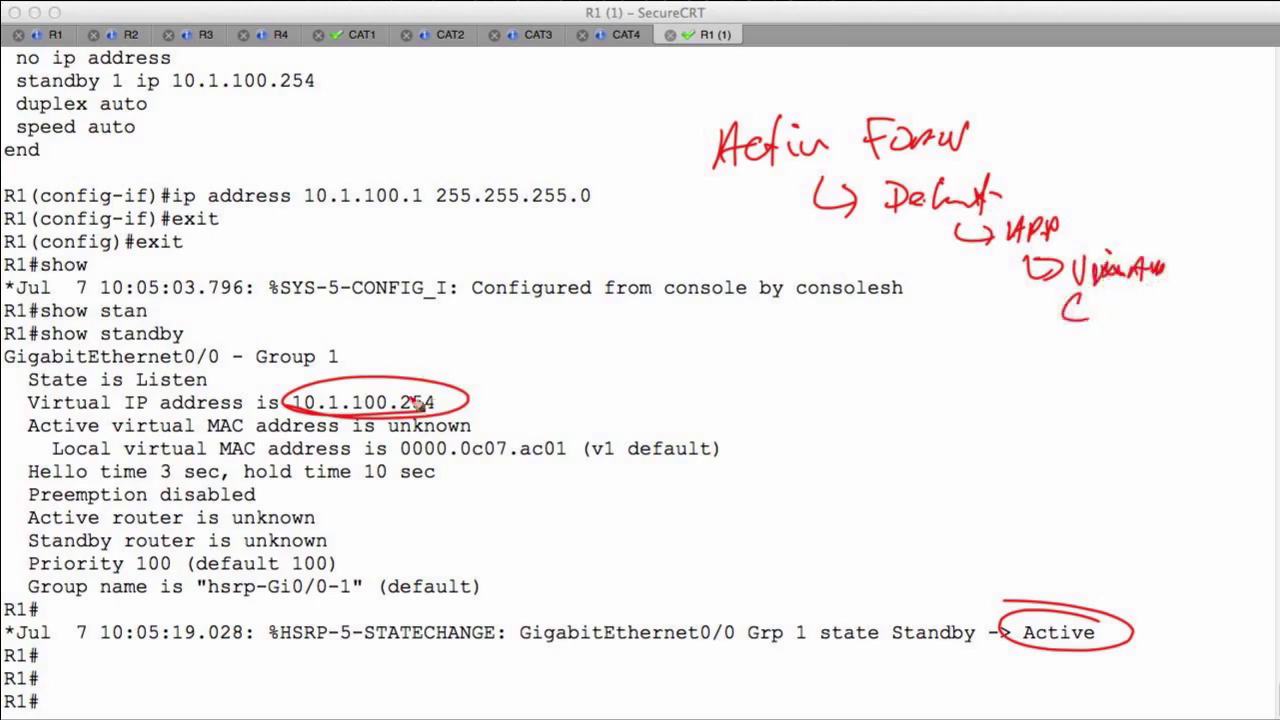
Circle virtual MAC 0000.0c07.ac01 and link it to the virtual IP with arrows
drag(474, 366, 434, 383)
mouse_move(468, 380)
mouse_down()
mouse_move(505, 368)
mouse_move(495, 422)
mouse_up()
mouse_move(578, 442)
mouse_down()
mouse_move(450, 428)
mouse_move(590, 446)
mouse_move(506, 423)
mouse_up()
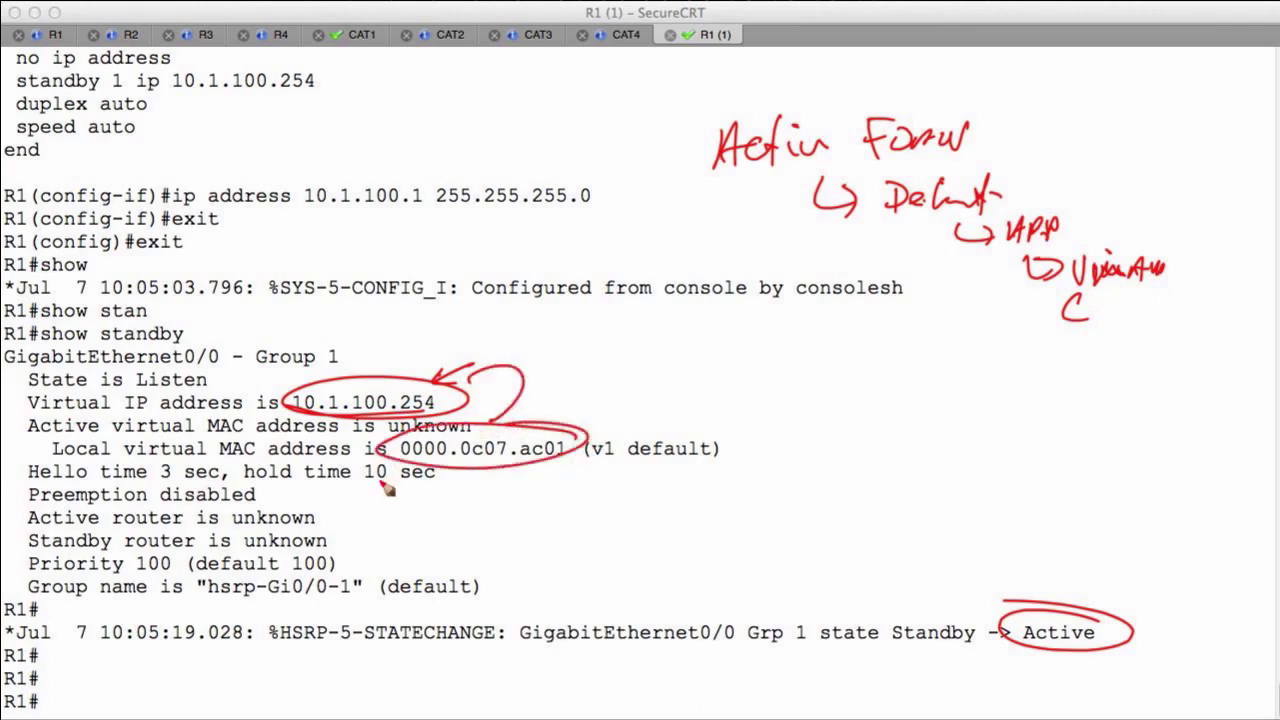
Write HSRP and HEX notes and circle the MAC's 01 ending and group number 1
mouse_move(408, 468)
mouse_down()
mouse_move(530, 468)
mouse_move(552, 442)
mouse_move(410, 448)
mouse_up()
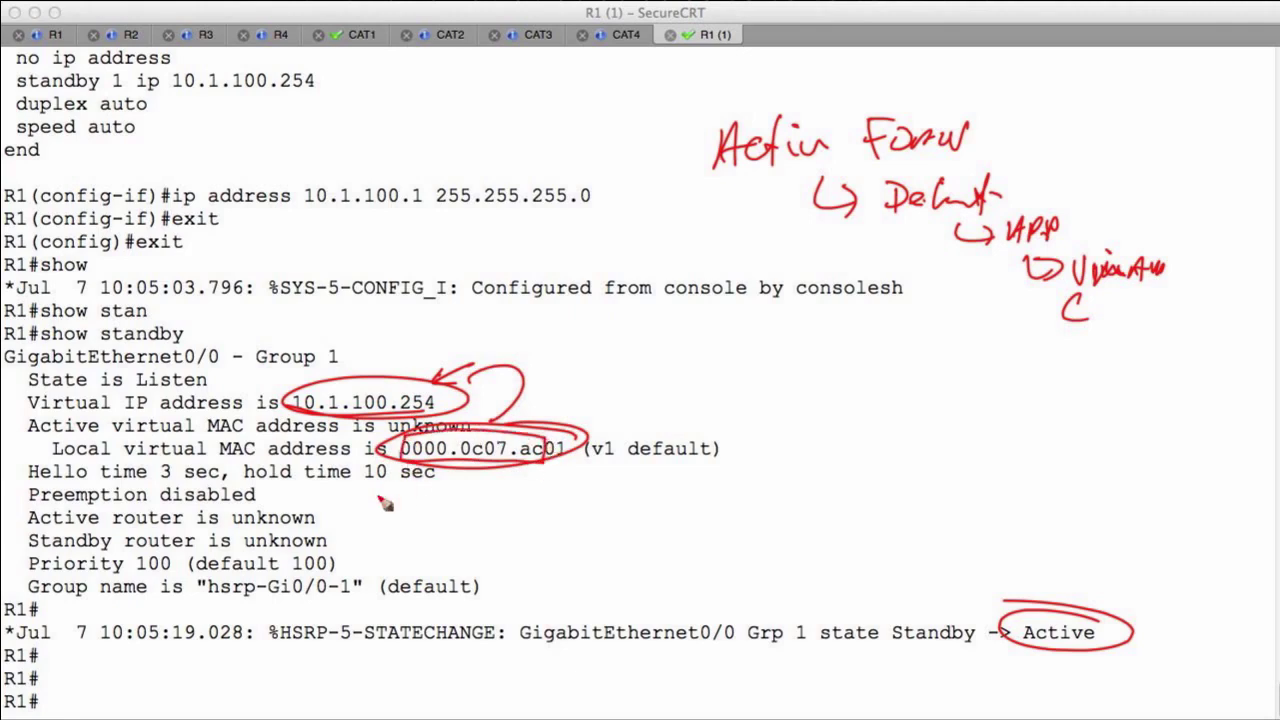
mouse_move(598, 318)
mouse_down()
mouse_move(625, 345)
mouse_move(655, 350)
mouse_move(700, 325)
mouse_move(662, 345)
mouse_up()
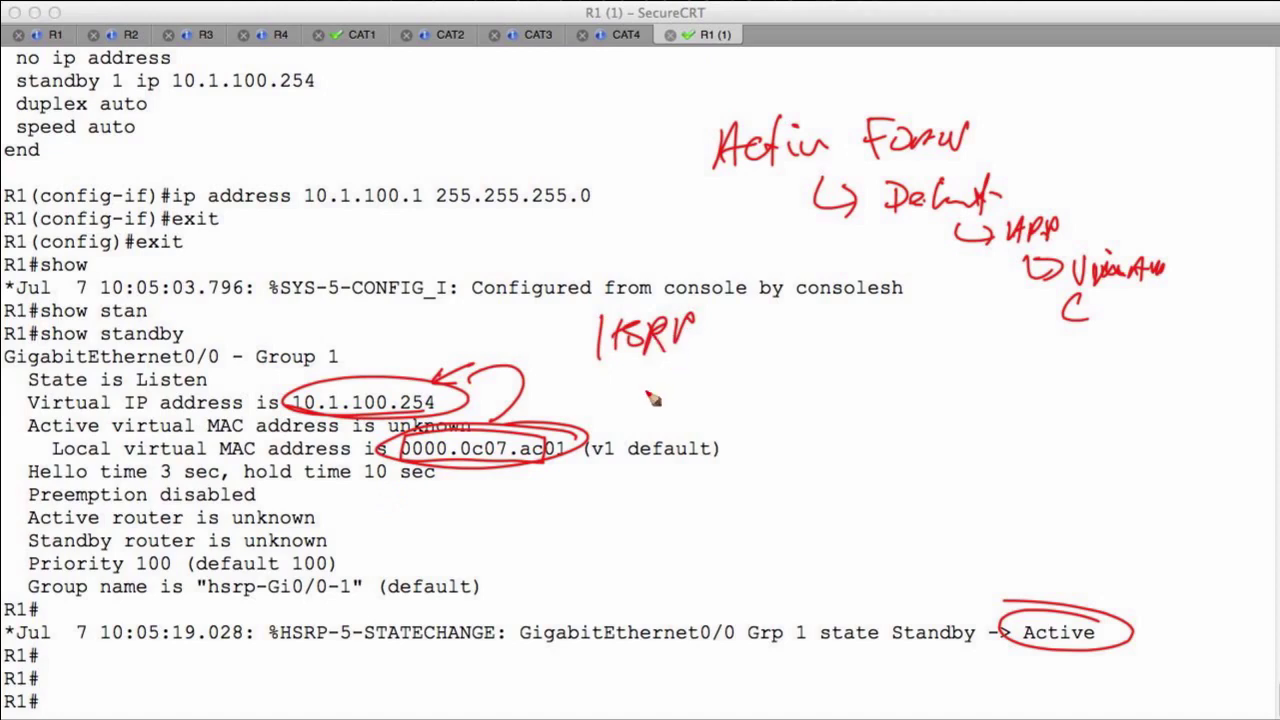
mouse_move(570, 440)
mouse_down()
mouse_move(542, 452)
mouse_move(578, 436)
mouse_up()
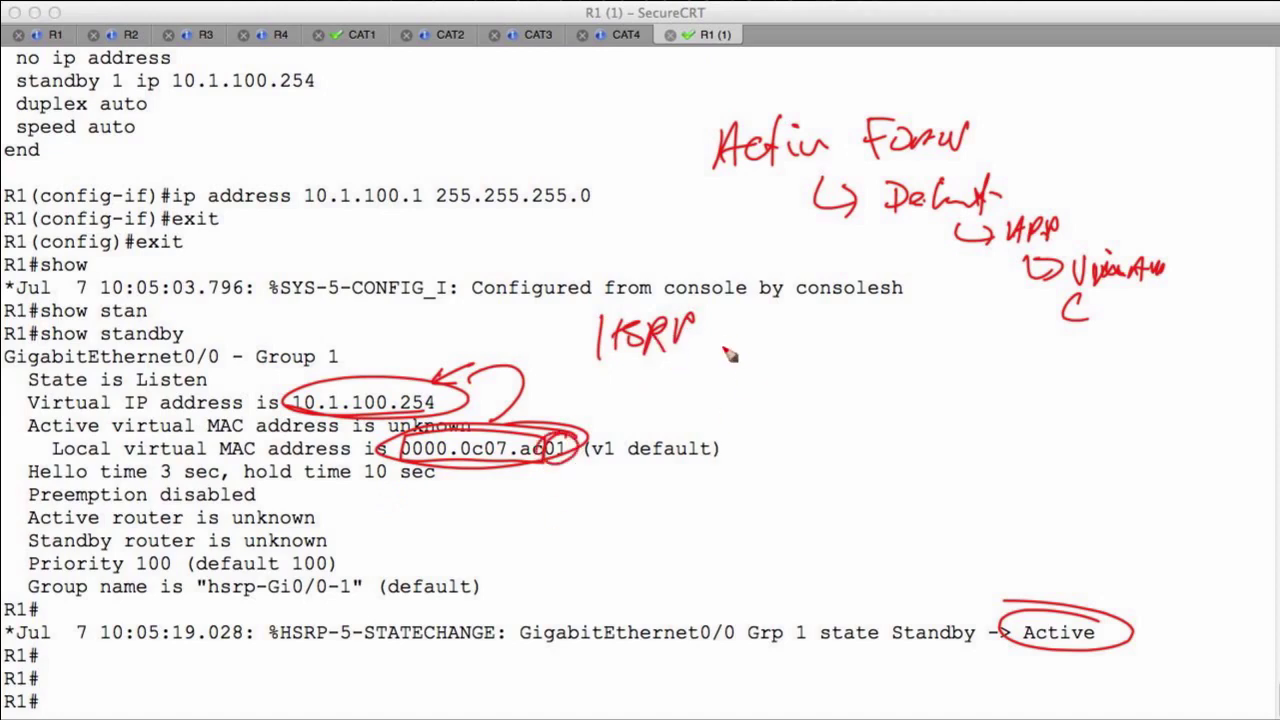
mouse_move(722, 350)
mouse_down()
mouse_move(752, 372)
mouse_move(768, 360)
mouse_move(797, 386)
mouse_up()
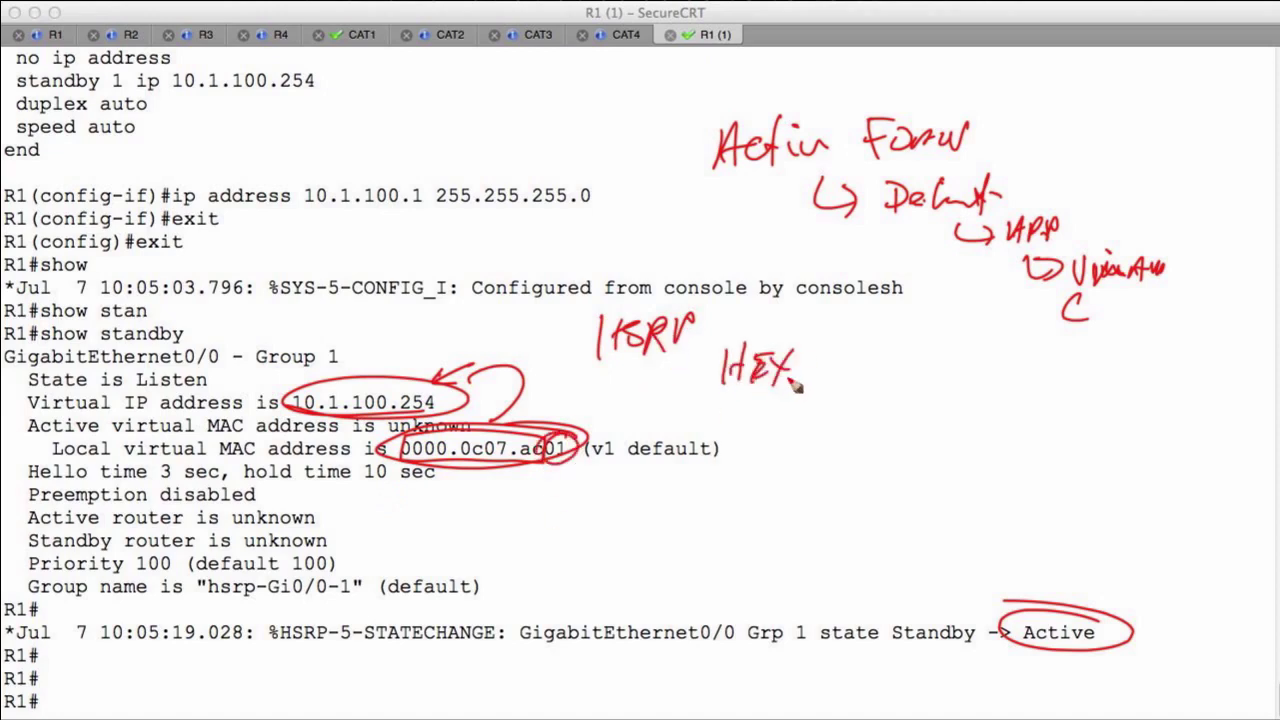
mouse_move(355, 360)
mouse_down()
mouse_move(312, 352)
mouse_move(348, 334)
mouse_up()
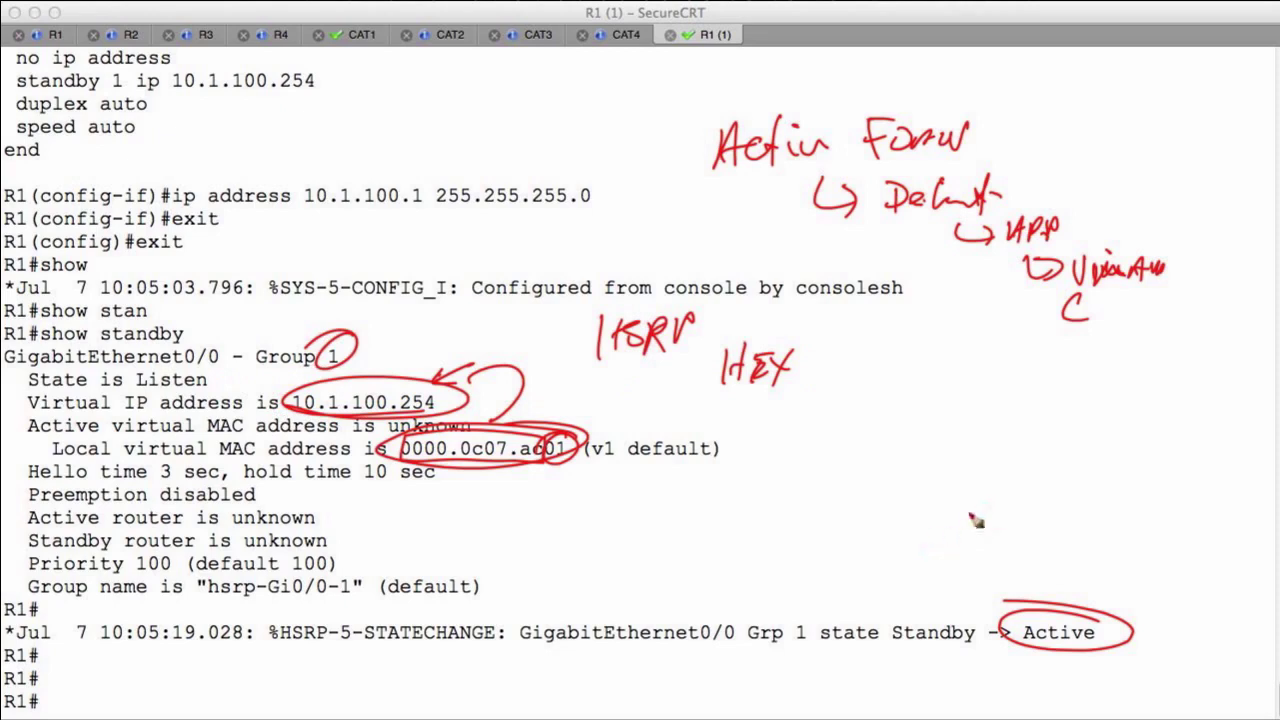
Sketch a router box linked to Active Forw, add an underlined HSRP heading and Initial note
mouse_move(998, 484)
mouse_down()
mouse_move(1062, 476)
mouse_move(998, 524)
mouse_move(1056, 540)
mouse_move(880, 268)
mouse_move(795, 172)
mouse_up()
mouse_move(1195, 170)
mouse_down()
mouse_move(1162, 200)
mouse_move(1120, 162)
mouse_up()
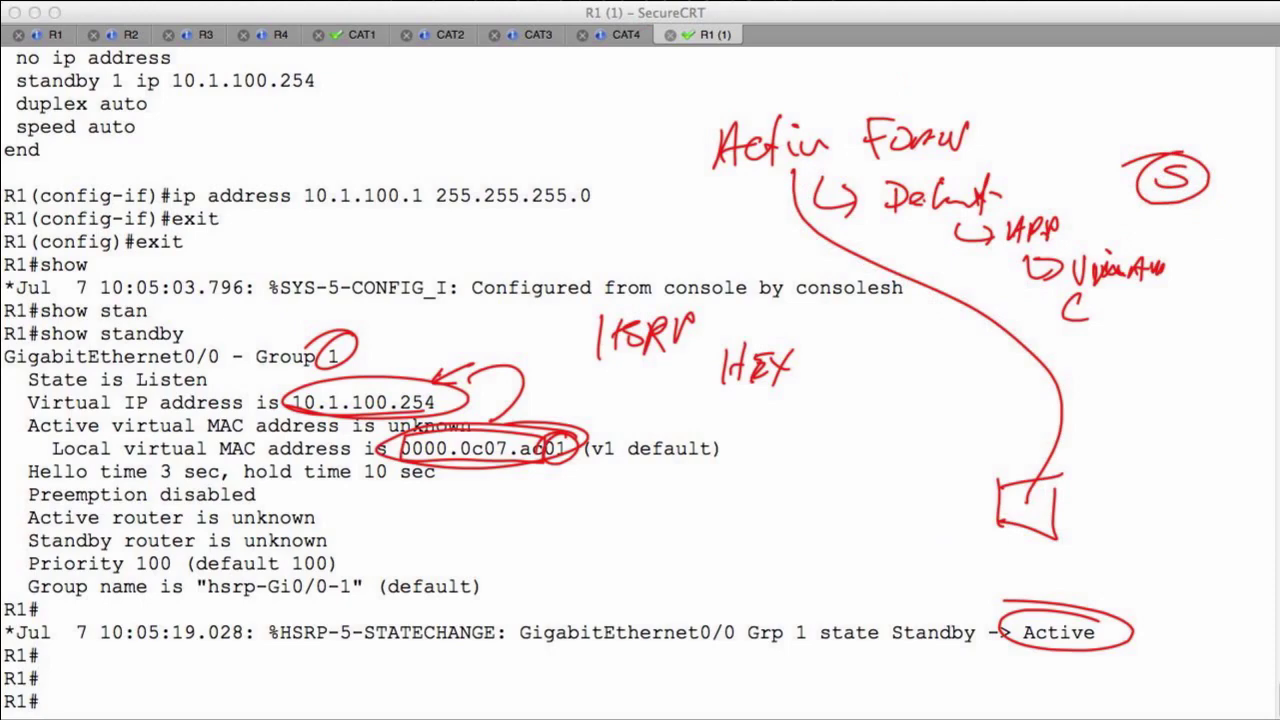
mouse_move(512, 100)
mouse_down()
mouse_move(508, 150)
mouse_move(560, 110)
mouse_move(595, 135)
mouse_move(612, 110)
mouse_up()
drag(466, 158, 675, 129)
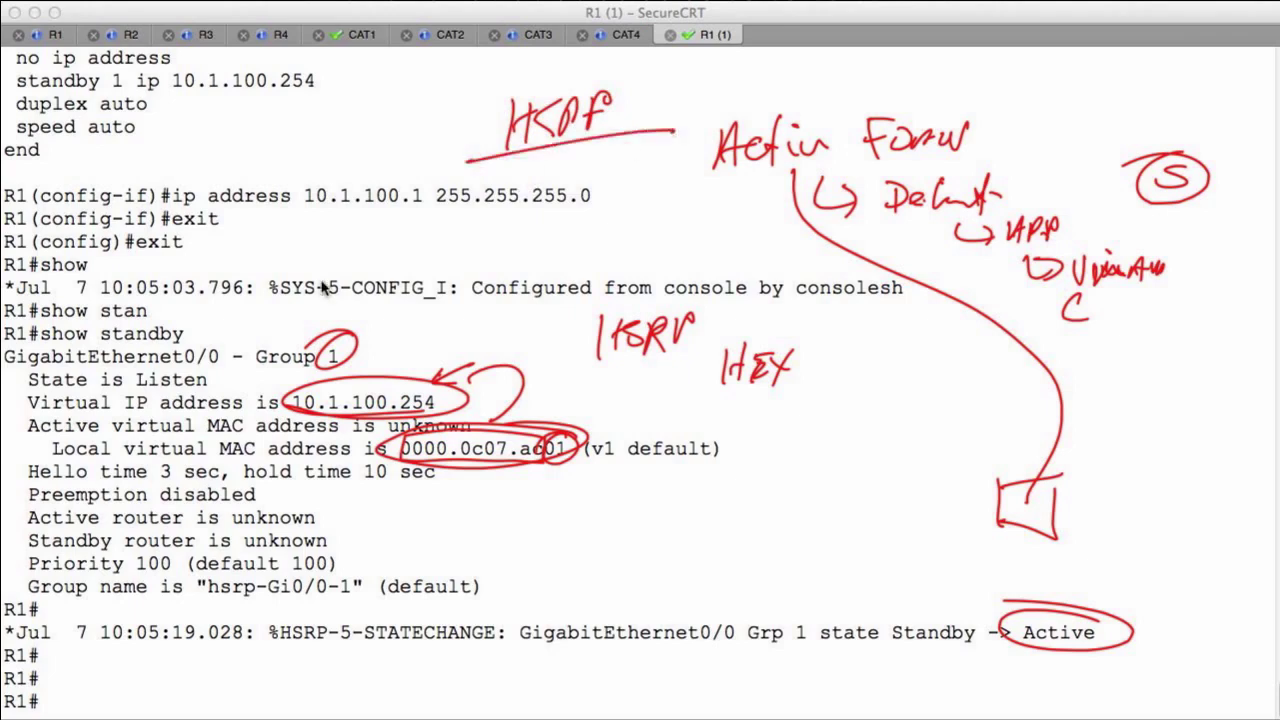
mouse_move(490, 232)
mouse_down()
mouse_move(480, 254)
mouse_move(582, 240)
mouse_move(590, 262)
mouse_up()
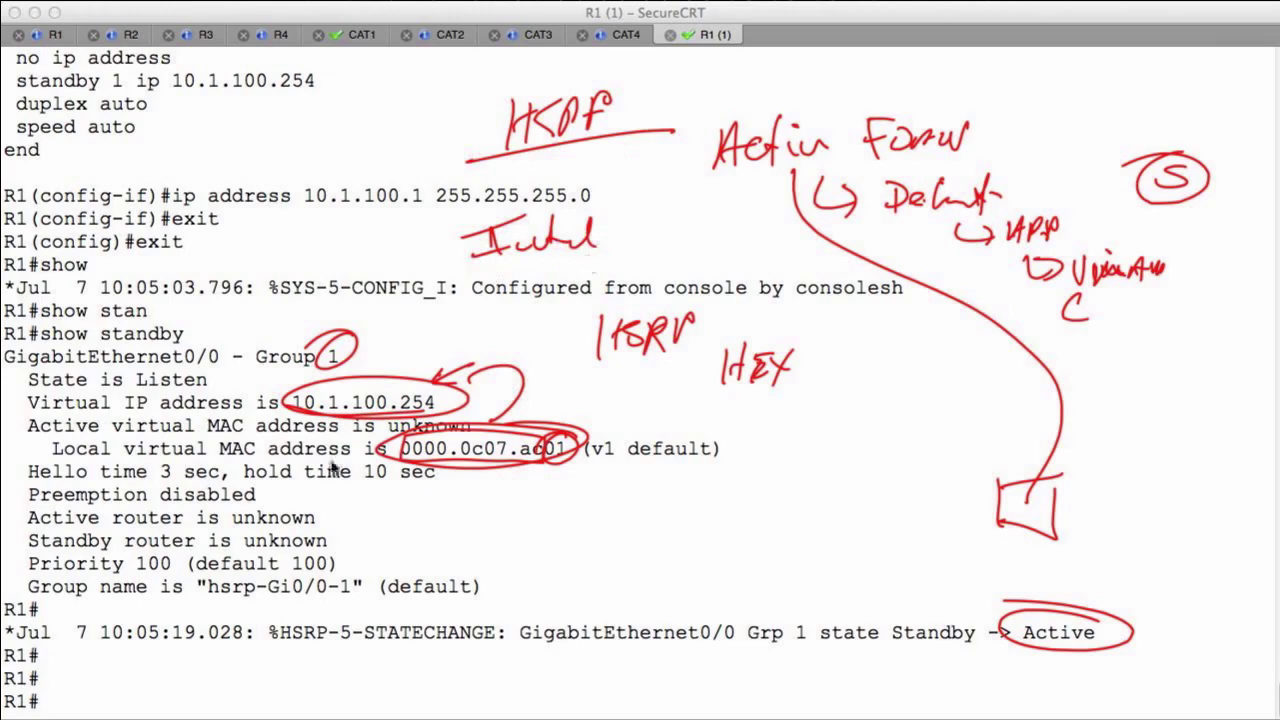
click(662, 562)
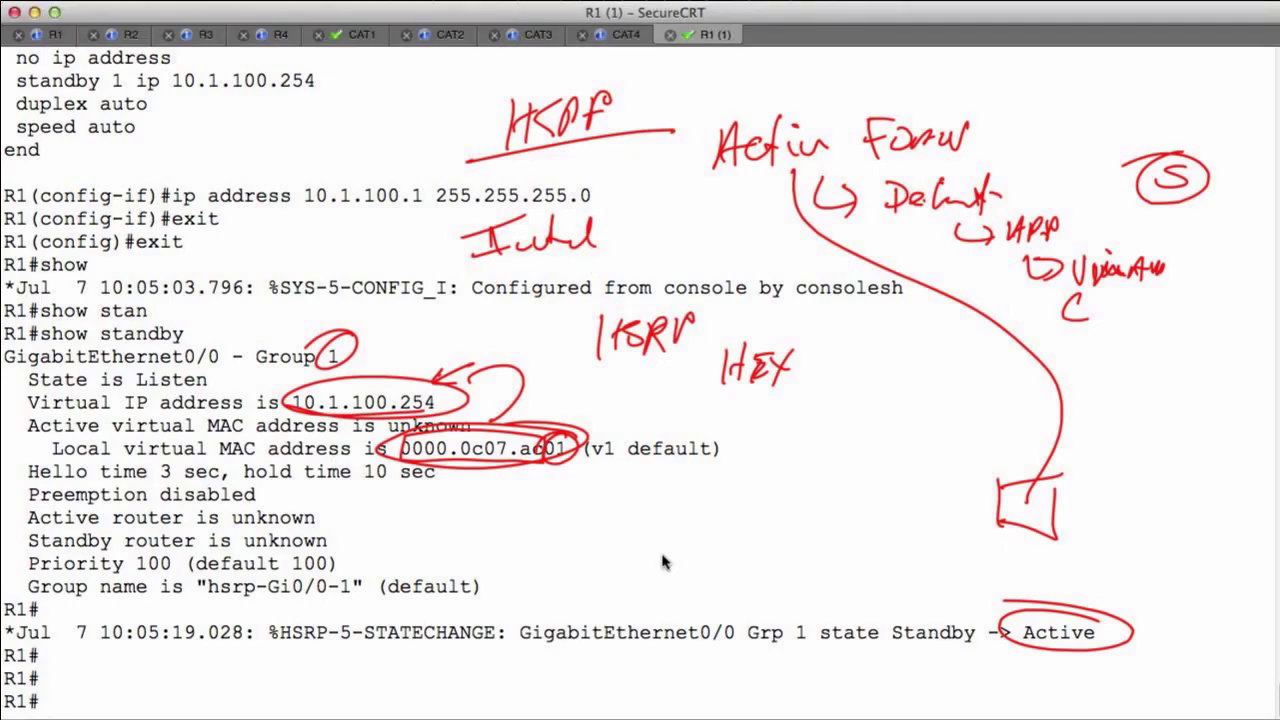
Enter conf t and then interface configuration for g0/0 on R1
text(conf t)
key(Return)
text(rou)
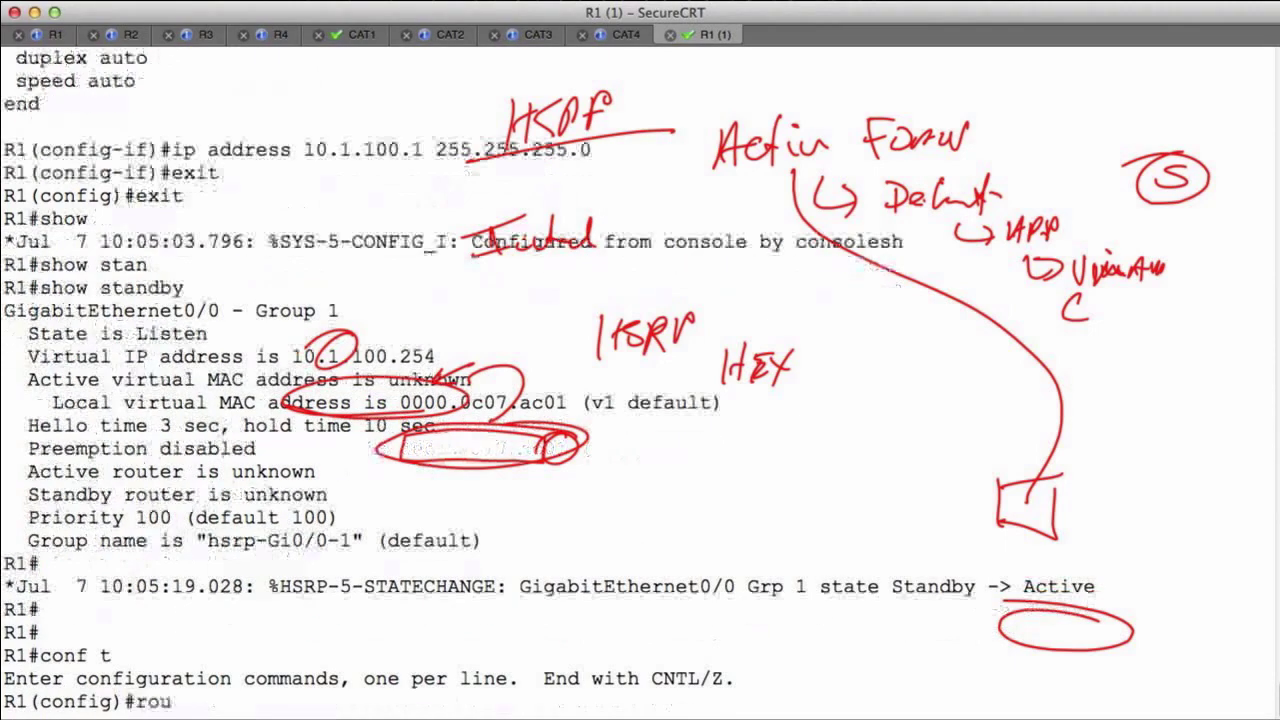
key(BackSpace)
key(BackSpace)
key(BackSpace)
text(int g0/0)
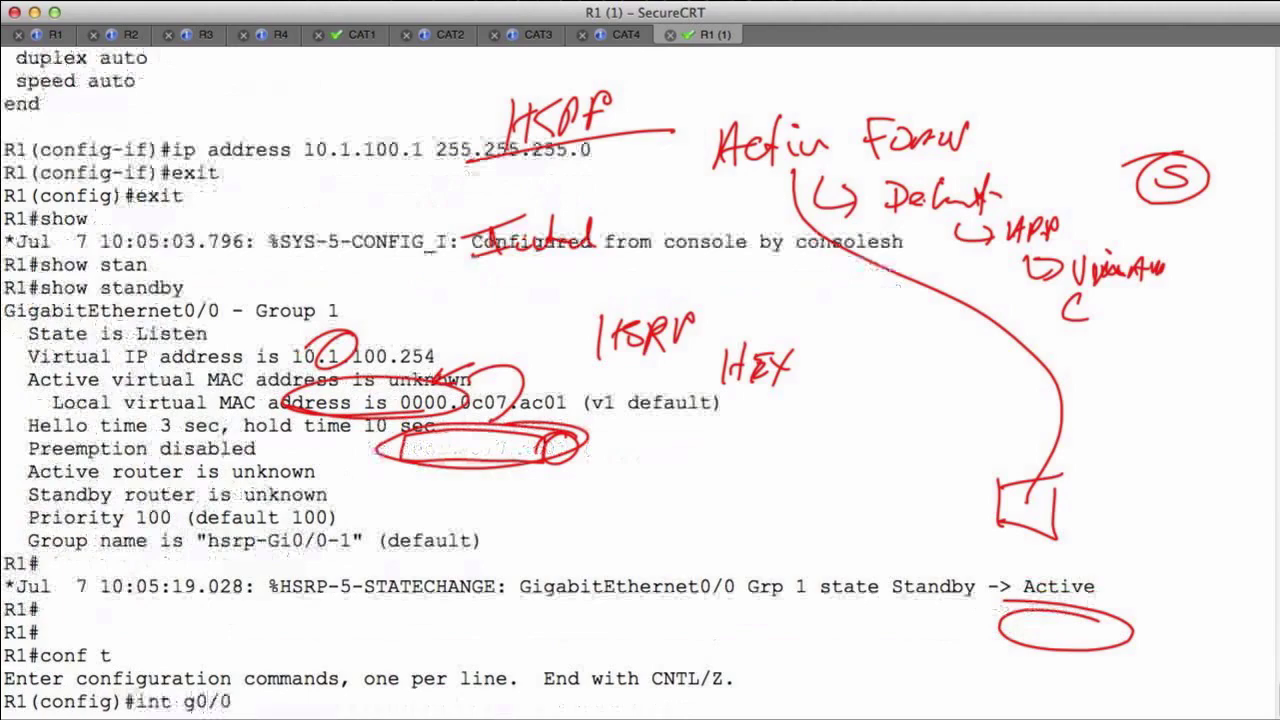
key(Return)
List standby 1 and standby 1 track help, highlighting the Tracked object number text
text(st)
key(Tab)
text(andby)
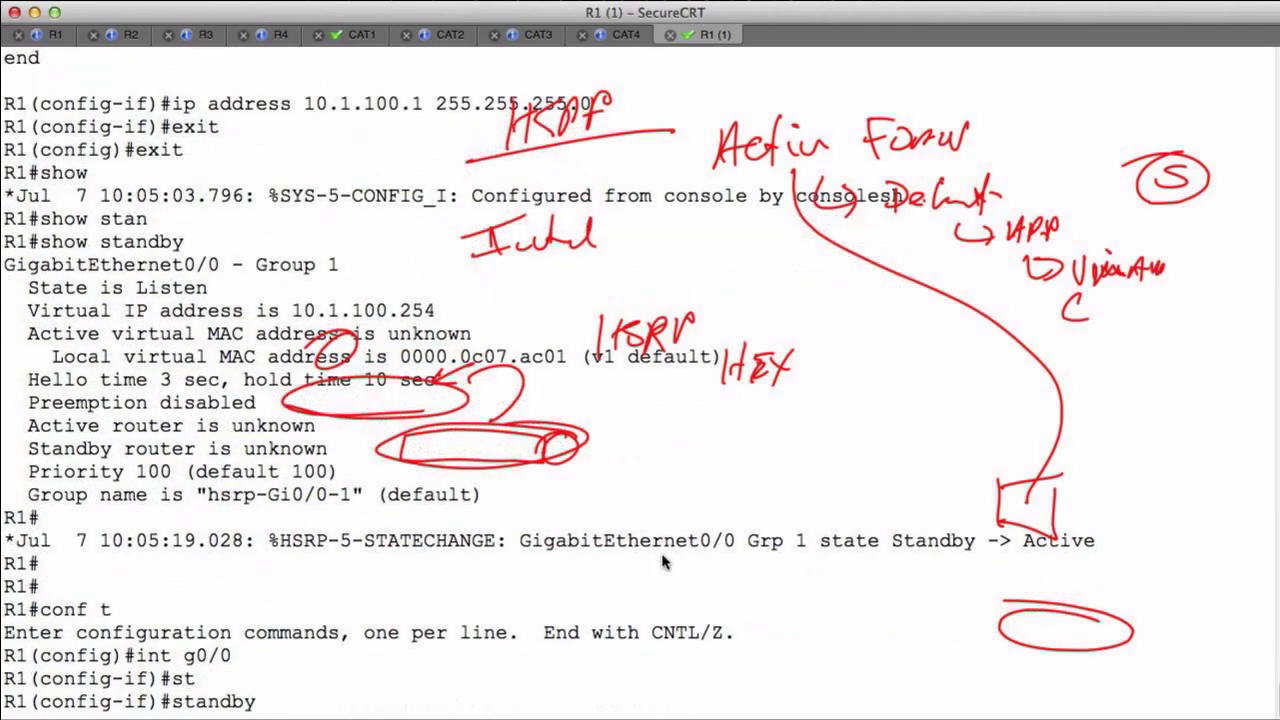
text( 1 ?)
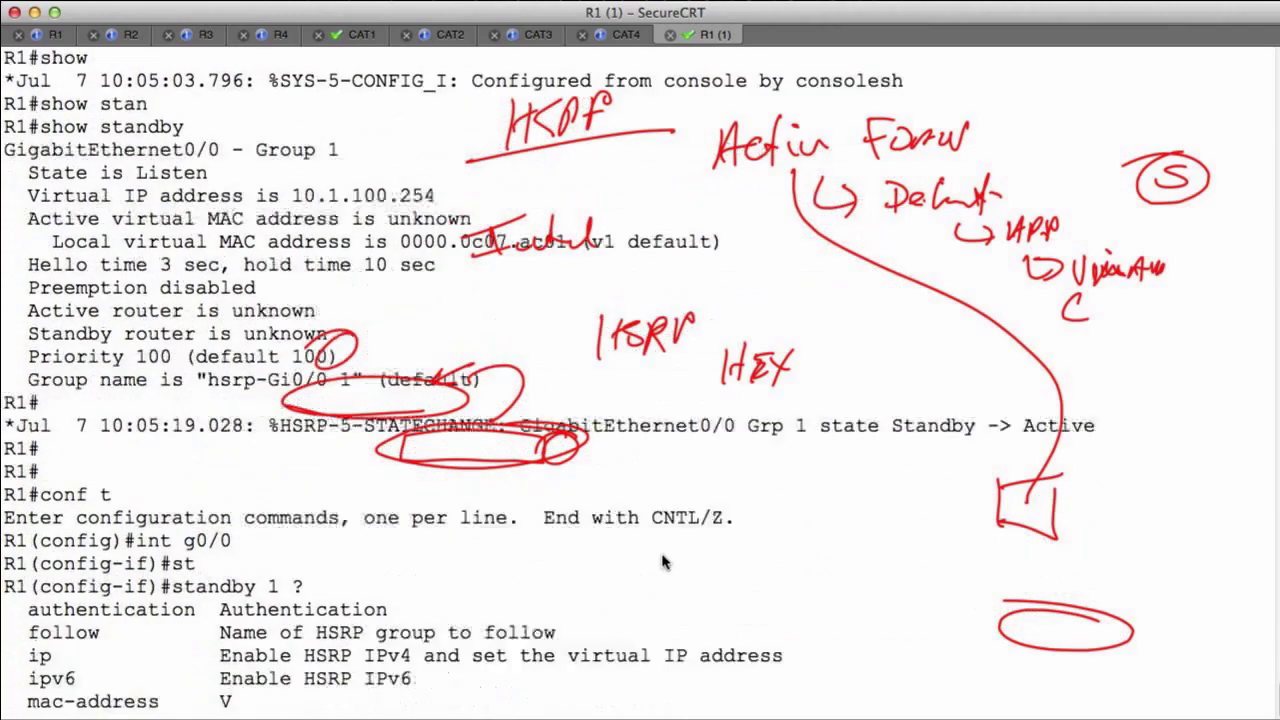
text(tr)
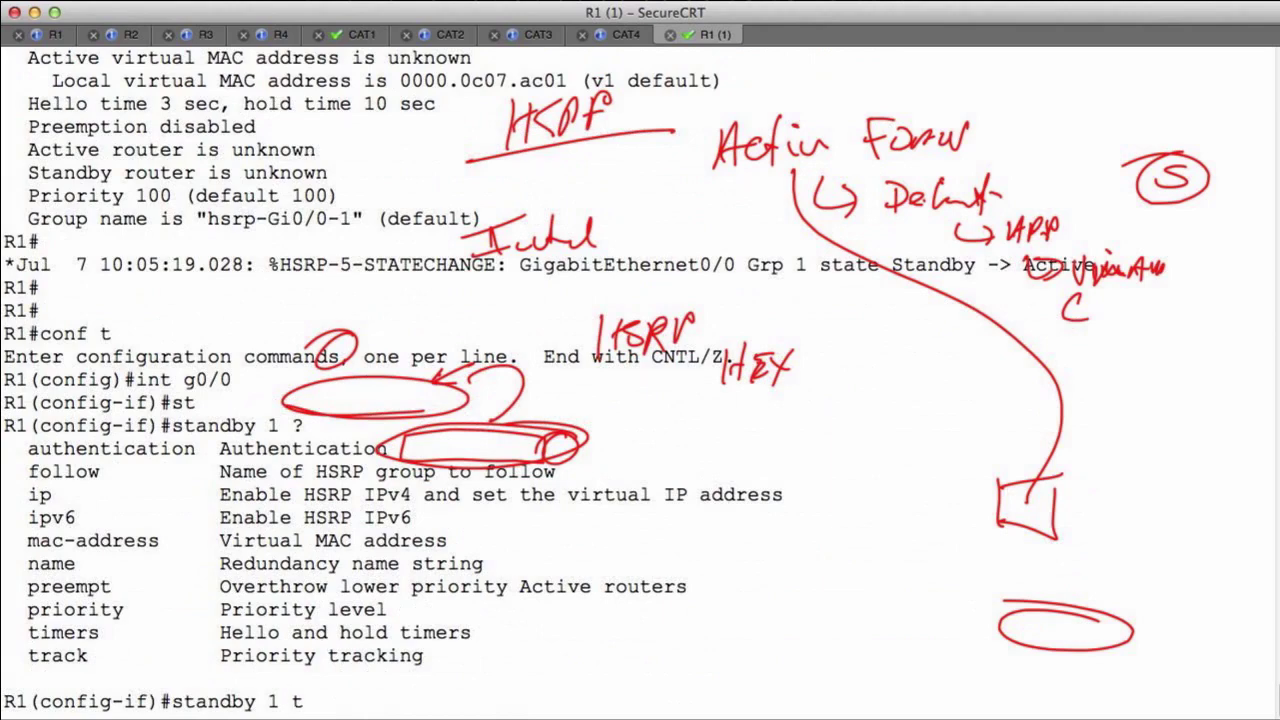
key(Tab)
text(?)
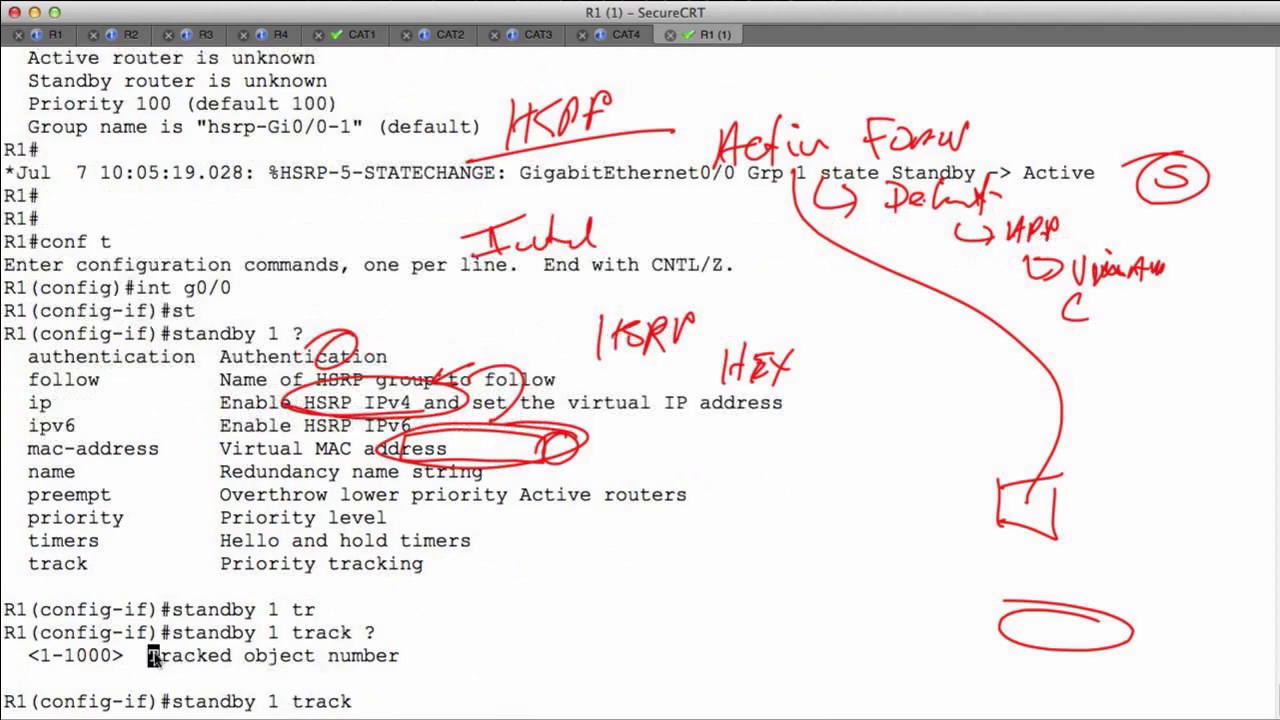
drag(149, 658, 320, 678)
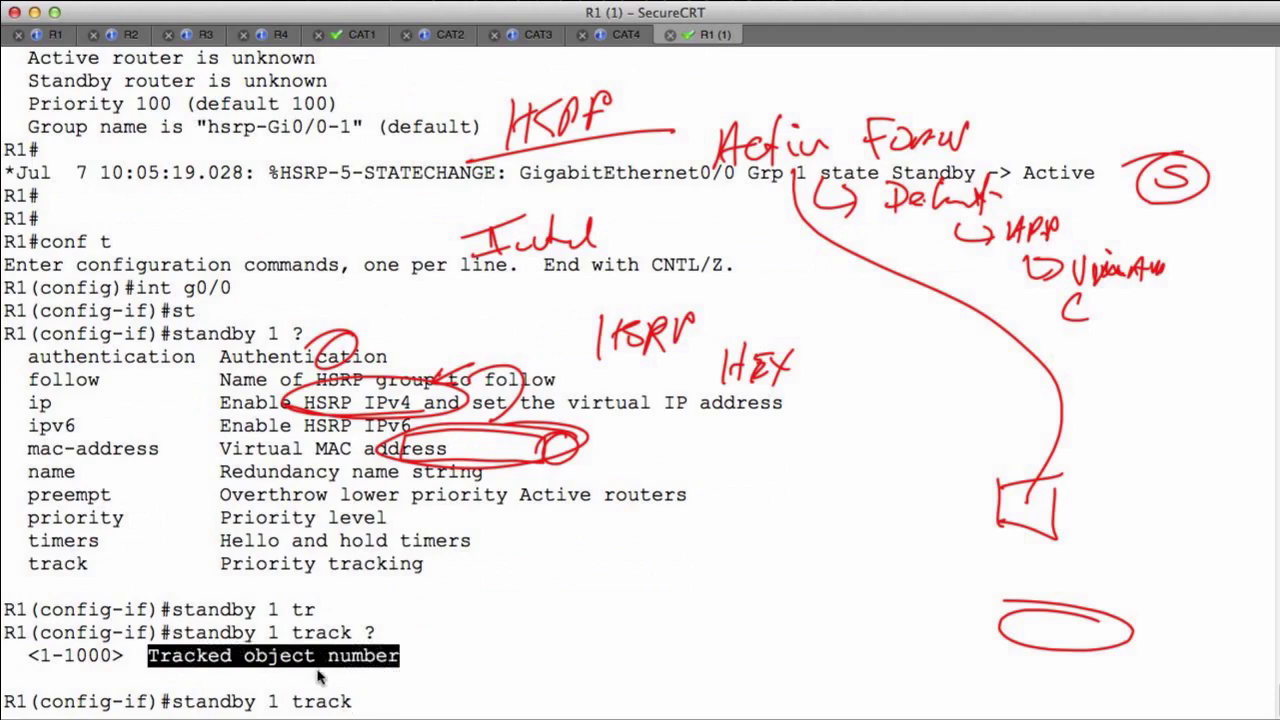
Show help for standby 1 track 1 and standby 1 ip
text(1 ?)
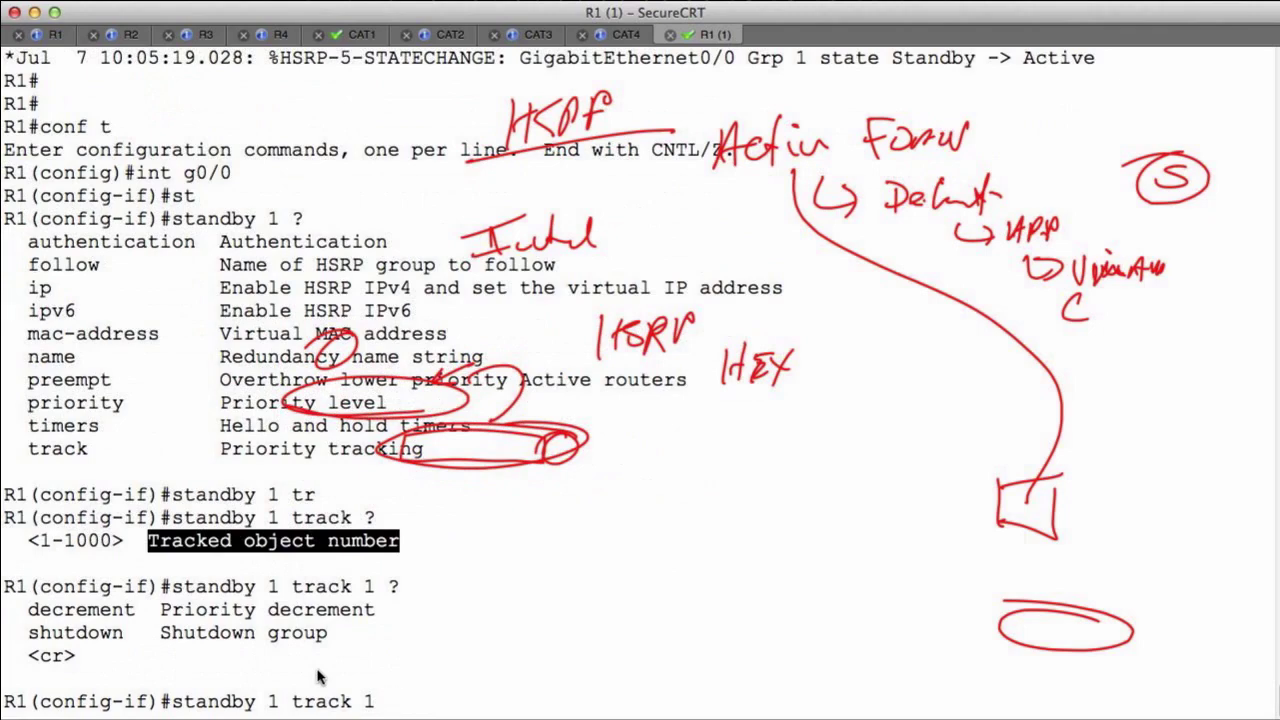
key(BackSpace)
key(BackSpace)
key(BackSpace)
key(BackSpace)
key(BackSpace)
key(BackSpace)
key(BackSpace)
key(BackSpace)
key(BackSpace)
text(?)
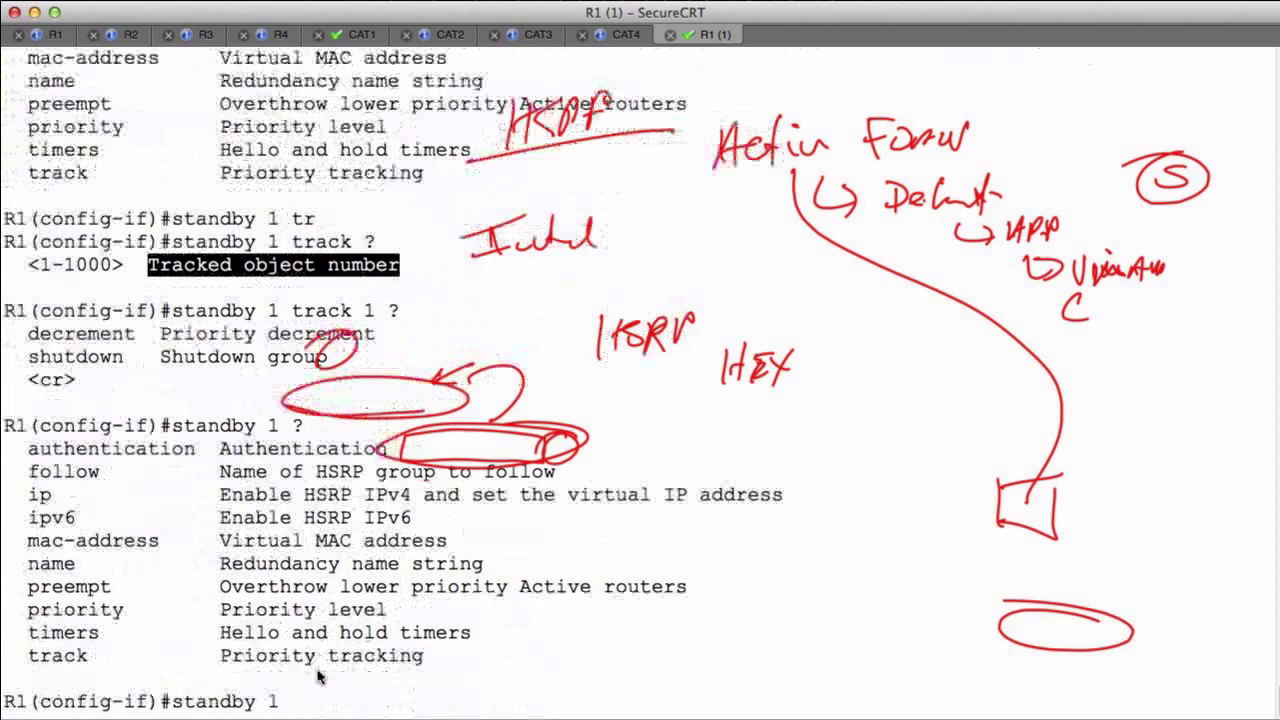
text(ip ?)
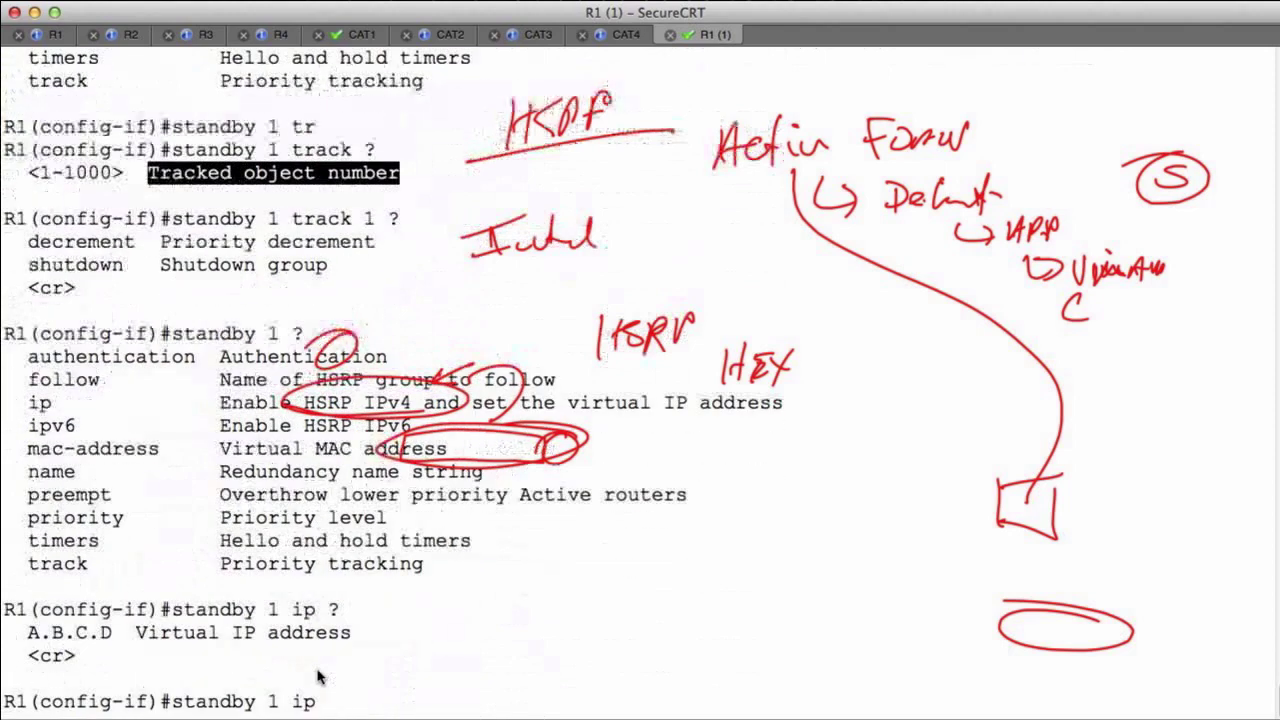
key(BackSpace)
key(BackSpace)
key(BackSpace)
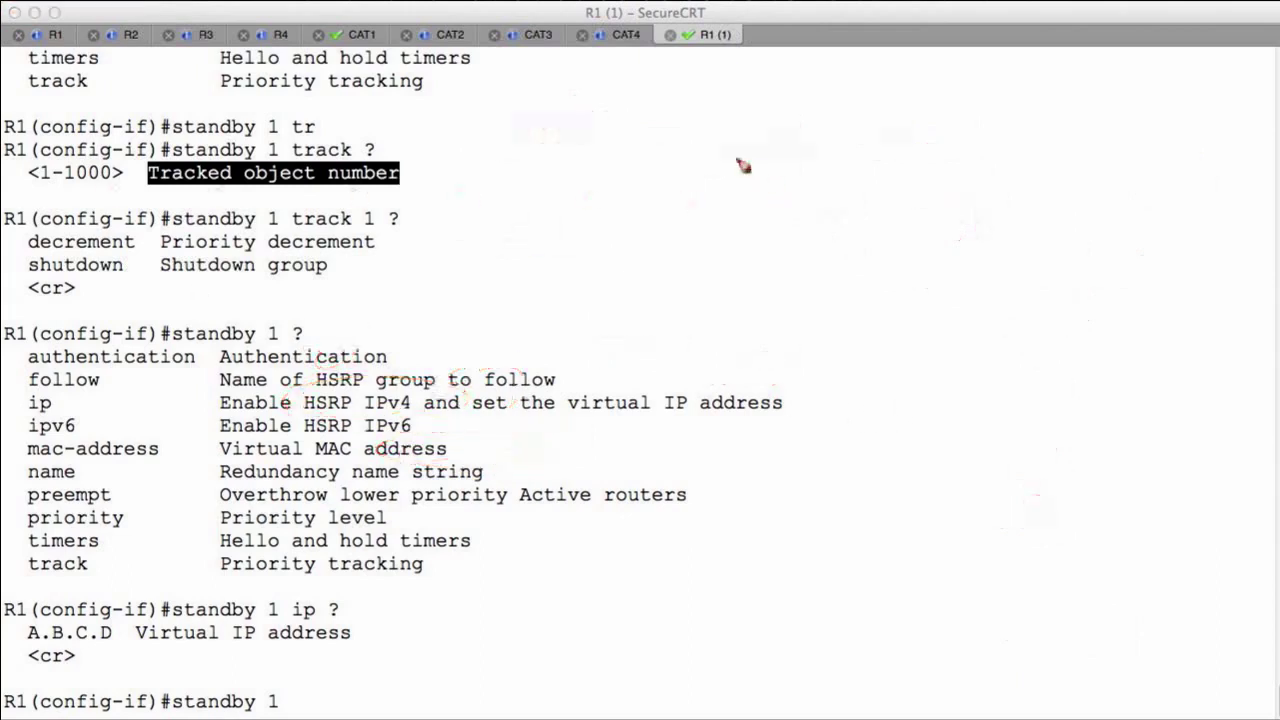
Sketch two router boxes in a labelled group outline with uplinks above
mouse_move(678, 182)
mouse_down()
mouse_move(760, 178)
mouse_move(688, 214)
mouse_up()
drag(757, 176, 757, 219)
drag(906, 180, 910, 232)
mouse_move(903, 178)
mouse_down()
mouse_move(962, 176)
mouse_move(970, 236)
mouse_up()
drag(912, 228, 970, 236)
mouse_move(640, 152)
mouse_down()
mouse_move(1020, 252)
mouse_move(628, 150)
mouse_up()
drag(808, 186, 792, 202)
mouse_move(820, 180)
mouse_down()
mouse_move(822, 206)
mouse_move(884, 194)
mouse_up()
drag(708, 124, 710, 176)
drag(958, 130, 958, 172)
mouse_move(700, 64)
mouse_down()
mouse_move(698, 90)
mouse_move(995, 80)
mouse_up()
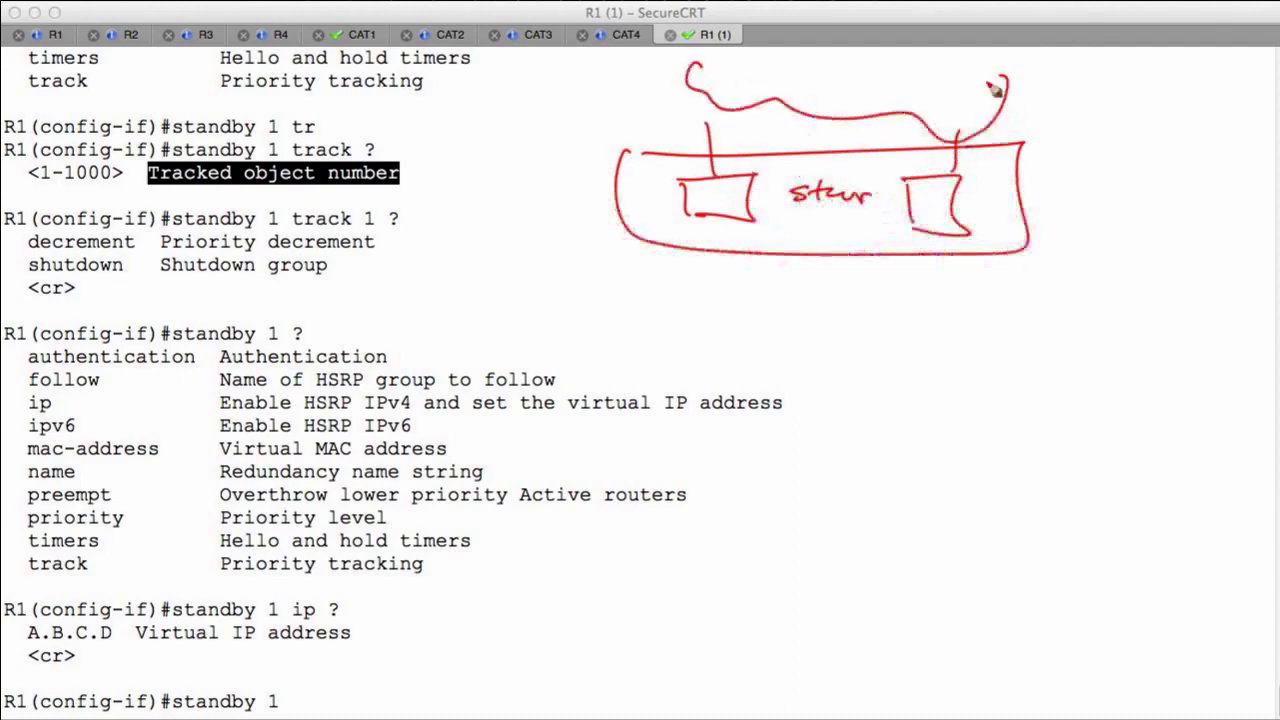
Draw the LAN line with three hosts below and label their gateway GW
drag(718, 214, 718, 286)
drag(910, 238, 906, 286)
mouse_move(744, 272)
mouse_down()
mouse_move(632, 280)
mouse_move(1000, 282)
mouse_up()
drag(800, 288, 802, 340)
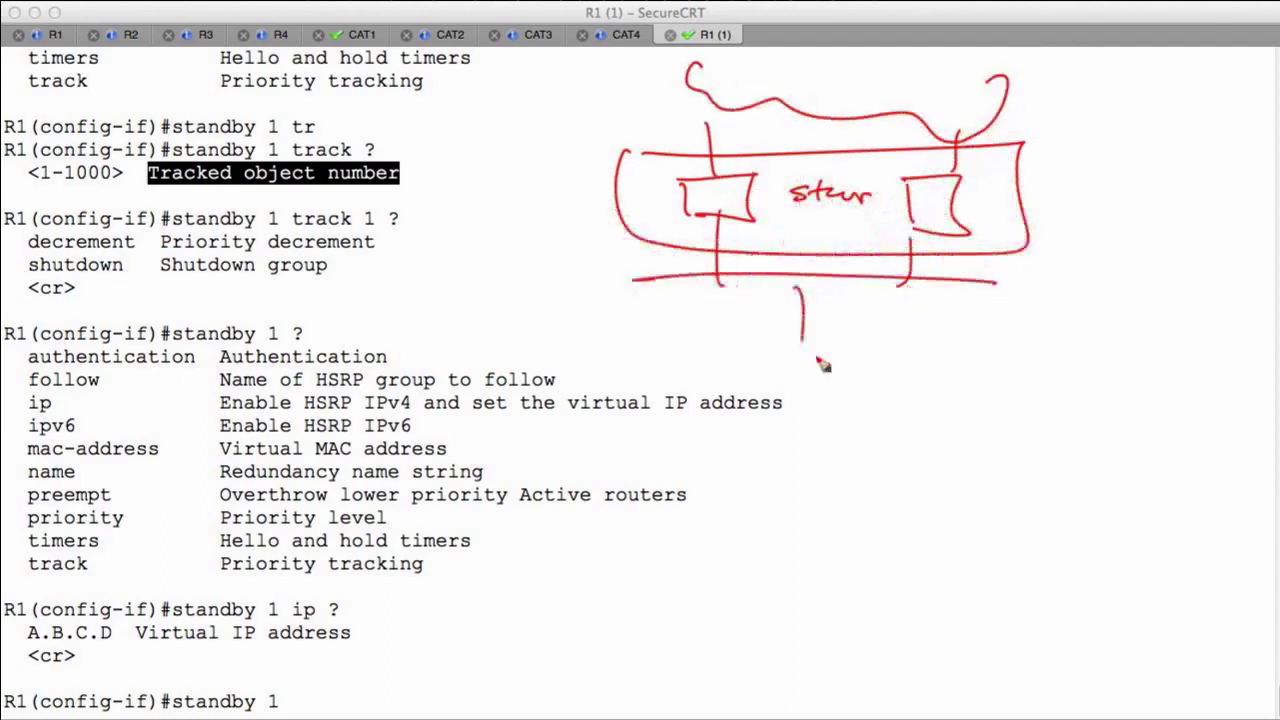
drag(656, 283, 647, 338)
drag(973, 292, 977, 320)
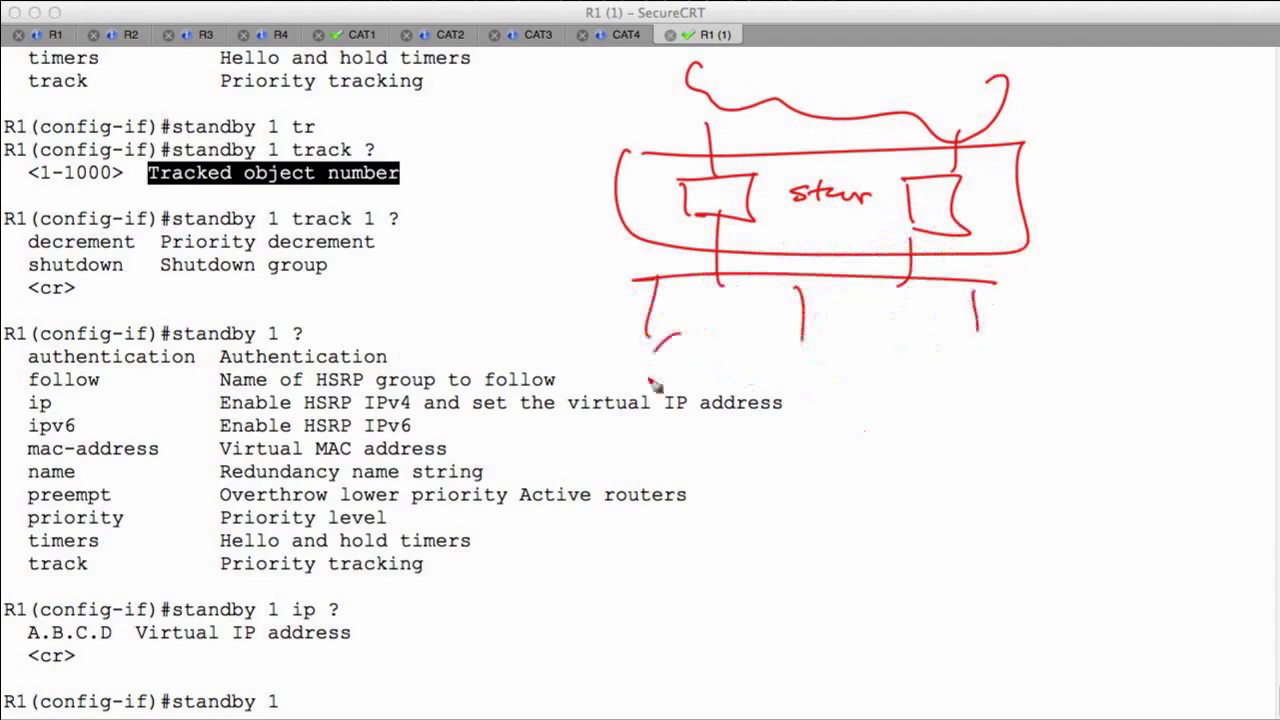
drag(664, 338, 684, 344)
drag(800, 340, 812, 346)
mouse_move(975, 324)
mouse_down()
mouse_move(972, 334)
mouse_move(1040, 350)
mouse_up()
mouse_move(1050, 324)
mouse_down()
mouse_move(1060, 356)
mouse_move(1076, 318)
mouse_up()
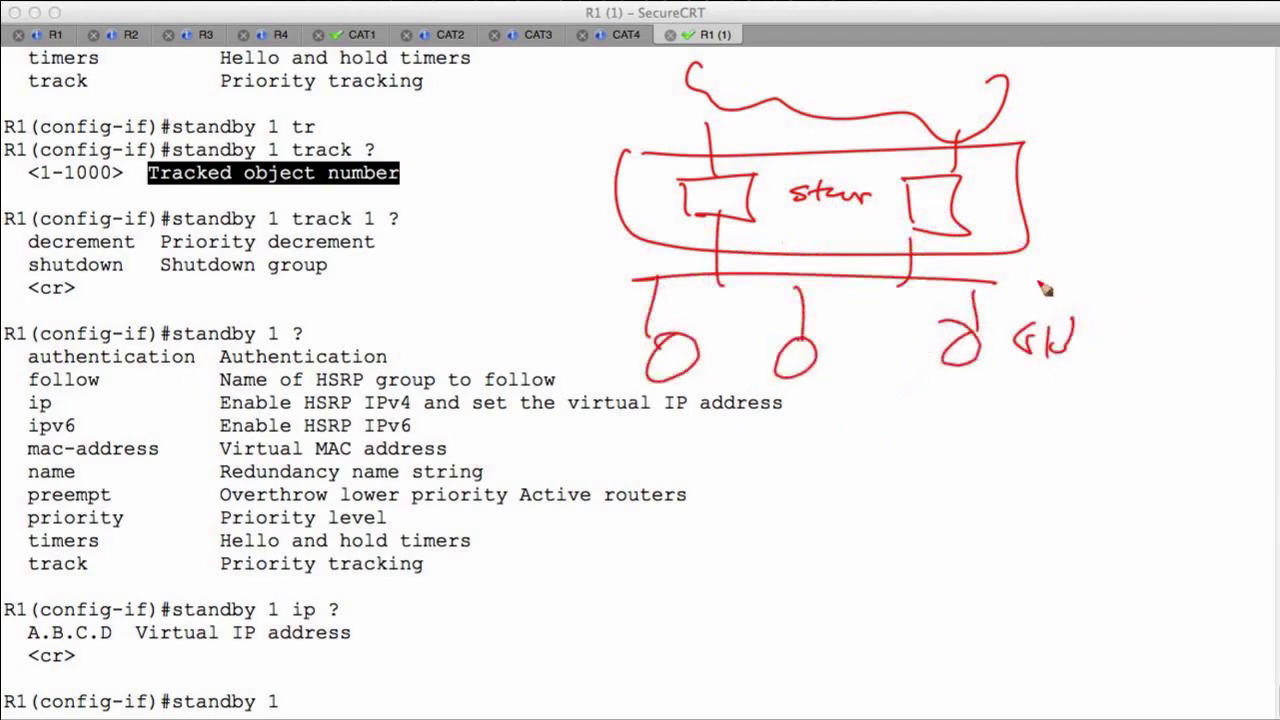
Write a ViP label beside the router pair and circle the standby label between them
mouse_move(1068, 172)
mouse_down()
mouse_move(1066, 200)
mouse_move(1072, 190)
mouse_up()
mouse_move(1086, 182)
mouse_down()
mouse_move(1086, 196)
mouse_move(1100, 182)
mouse_up()
click(1086, 150)
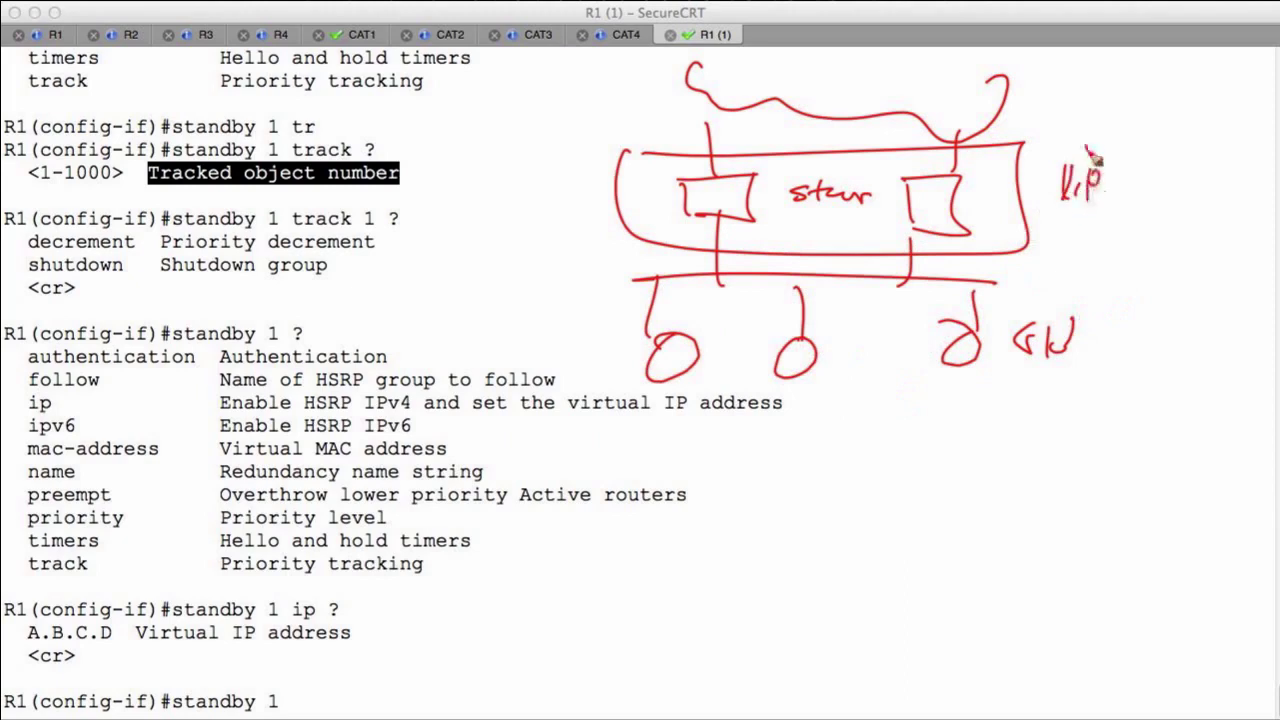
mouse_move(832, 214)
mouse_down()
mouse_move(786, 196)
mouse_move(857, 213)
mouse_move(830, 199)
mouse_move(728, 198)
mouse_up()
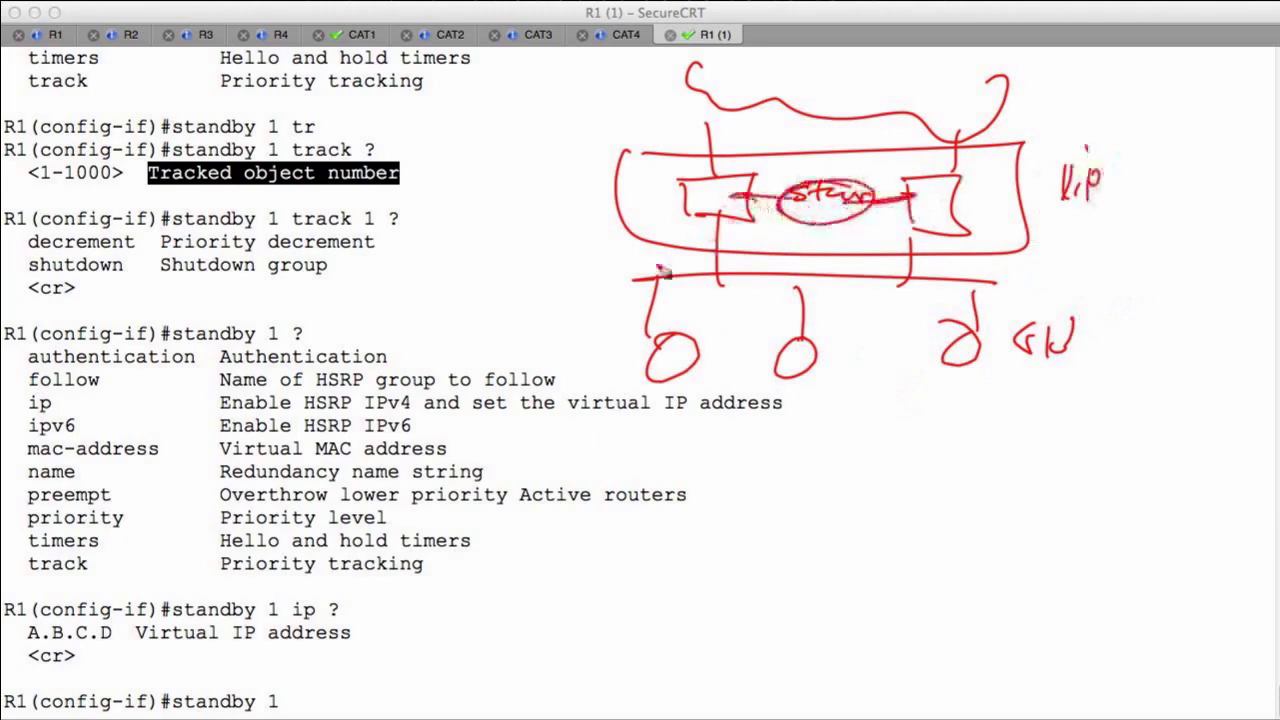
drag(794, 197, 728, 197)
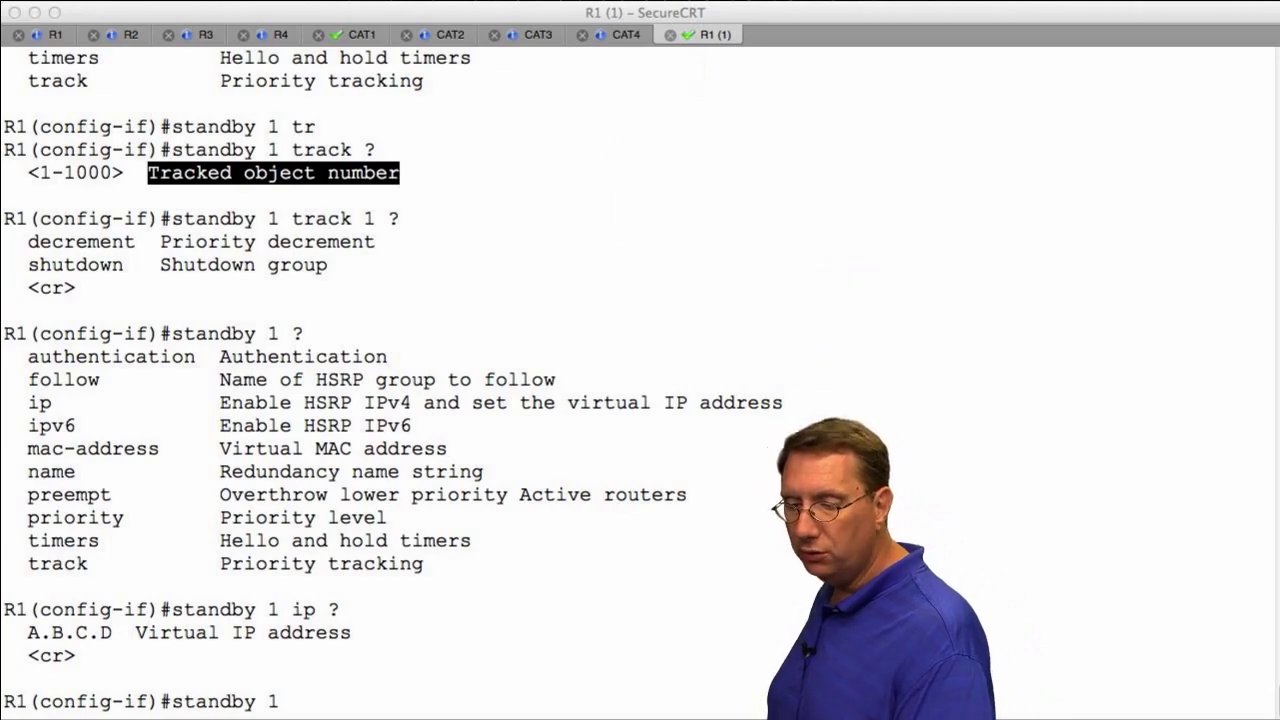
Write an underlined GLBP heading and draw three routers in a box labelled GLBP
mouse_move(660, 82)
mouse_down()
mouse_move(655, 120)
mouse_move(686, 120)
mouse_move(714, 91)
mouse_move(722, 118)
mouse_up()
drag(668, 135, 610, 153)
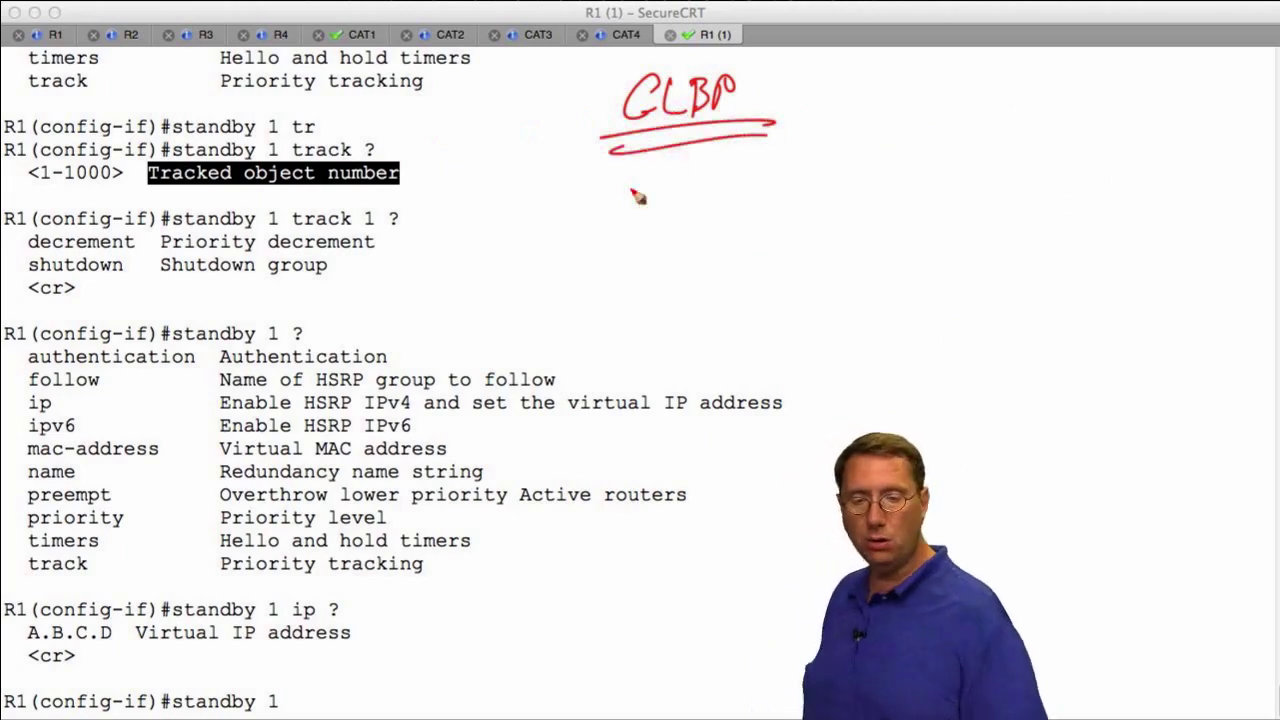
drag(769, 257, 762, 238)
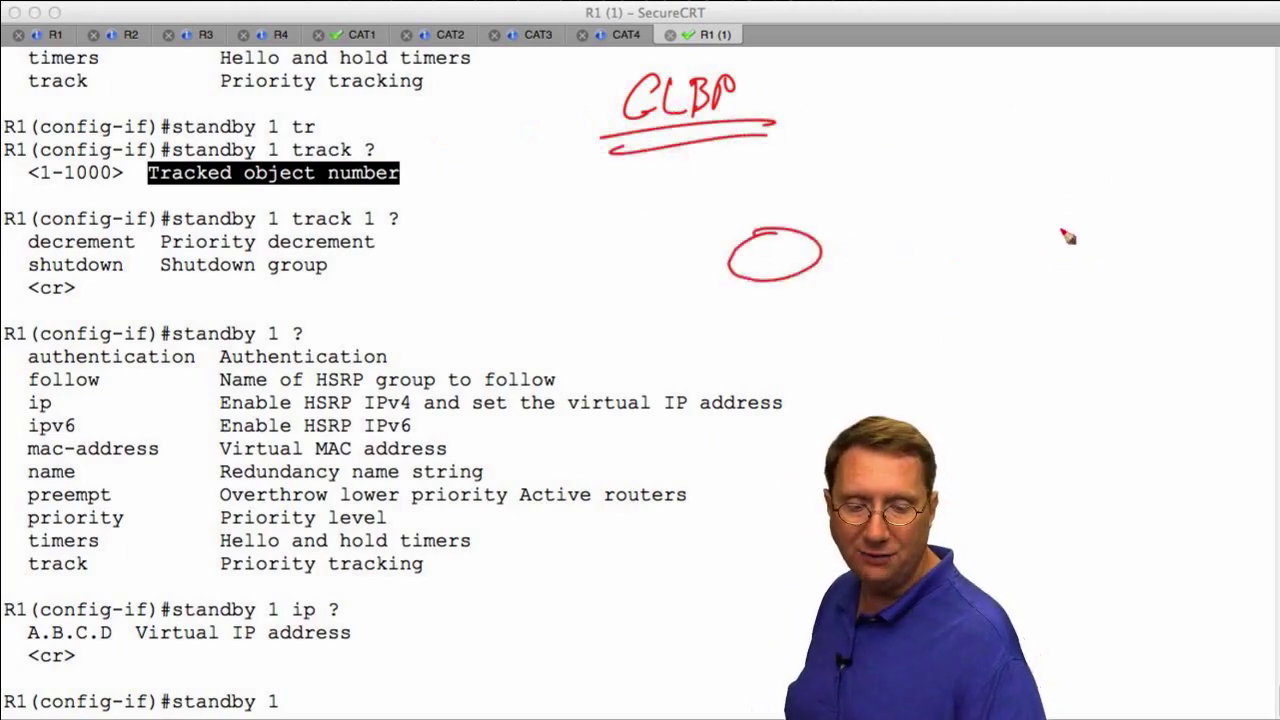
drag(1062, 232, 1058, 230)
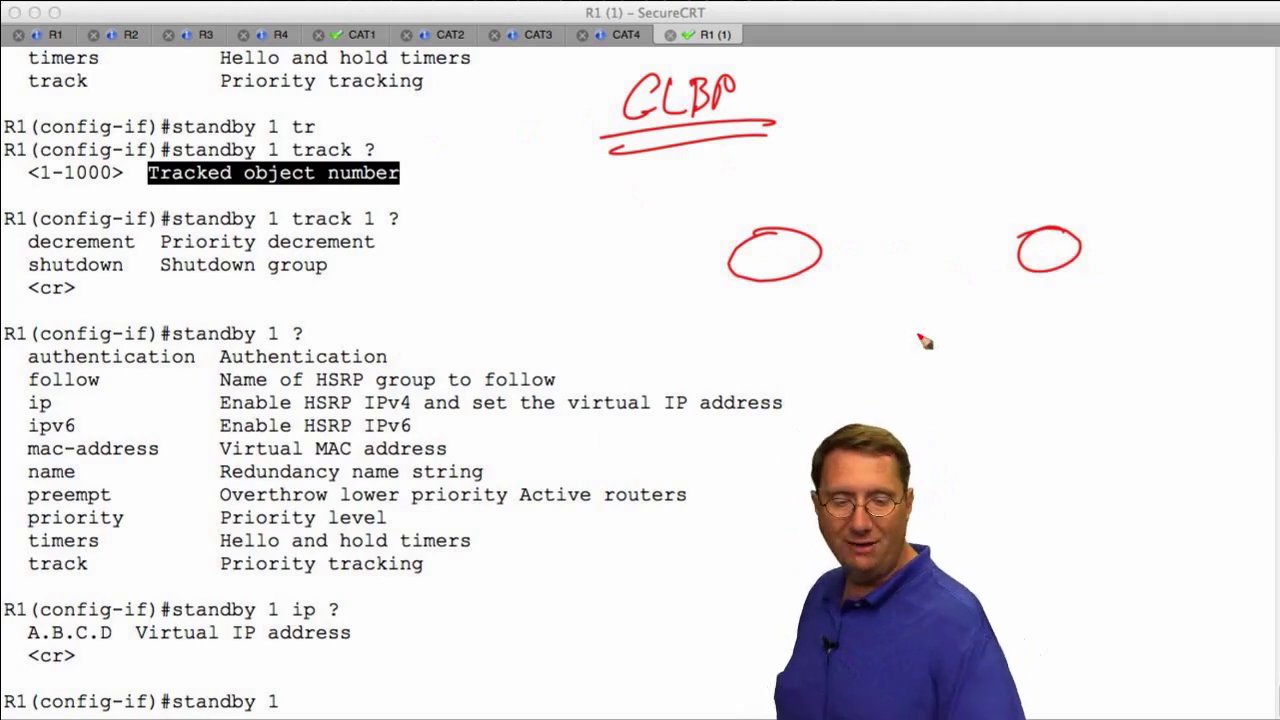
drag(914, 262, 903, 263)
mouse_move(705, 188)
mouse_down()
mouse_move(986, 184)
mouse_move(737, 346)
mouse_move(704, 190)
mouse_up()
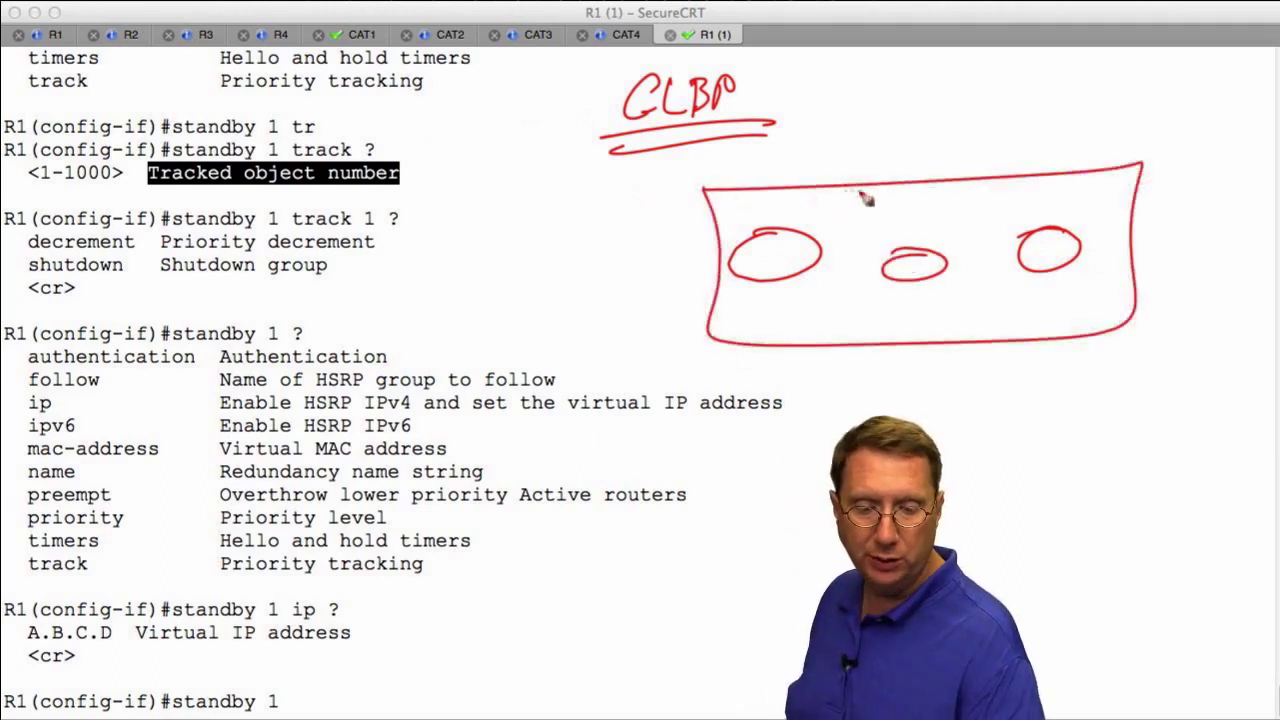
mouse_move(866, 199)
mouse_down()
mouse_move(950, 205)
mouse_move(935, 208)
mouse_up()
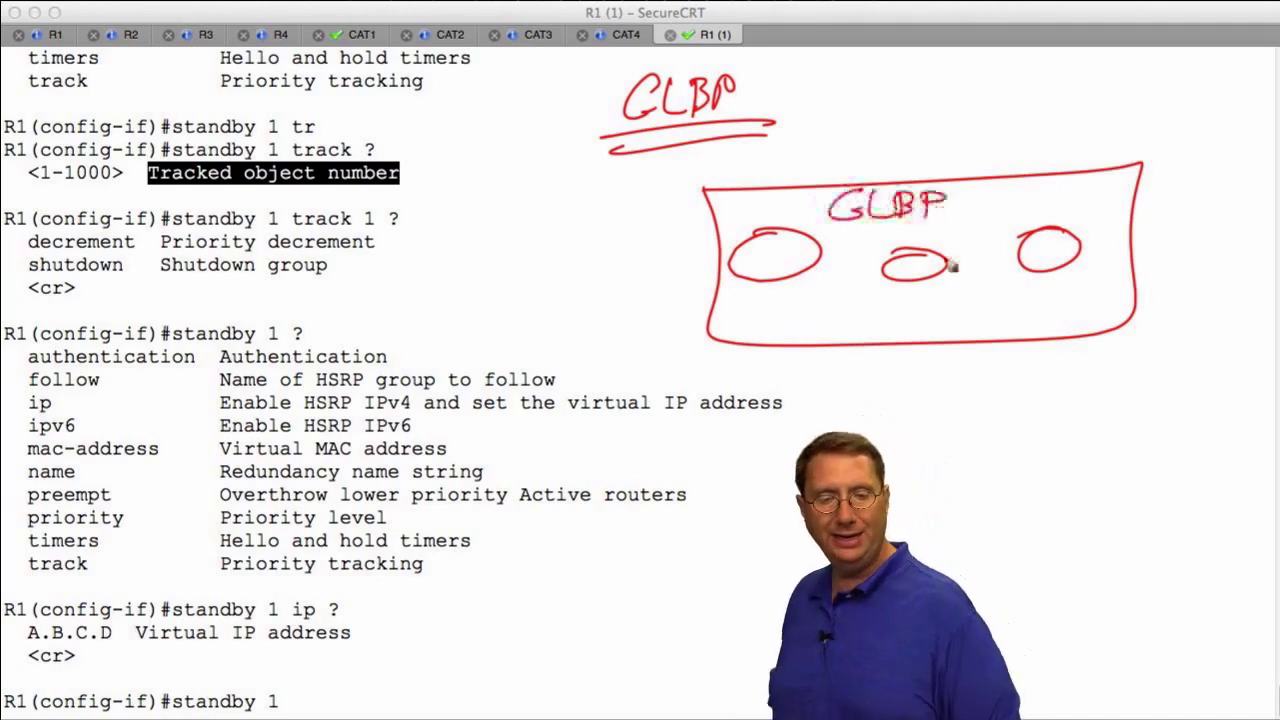
Draw three hosts and a LAN line, connecting routers and hosts to it
drag(843, 412, 790, 448)
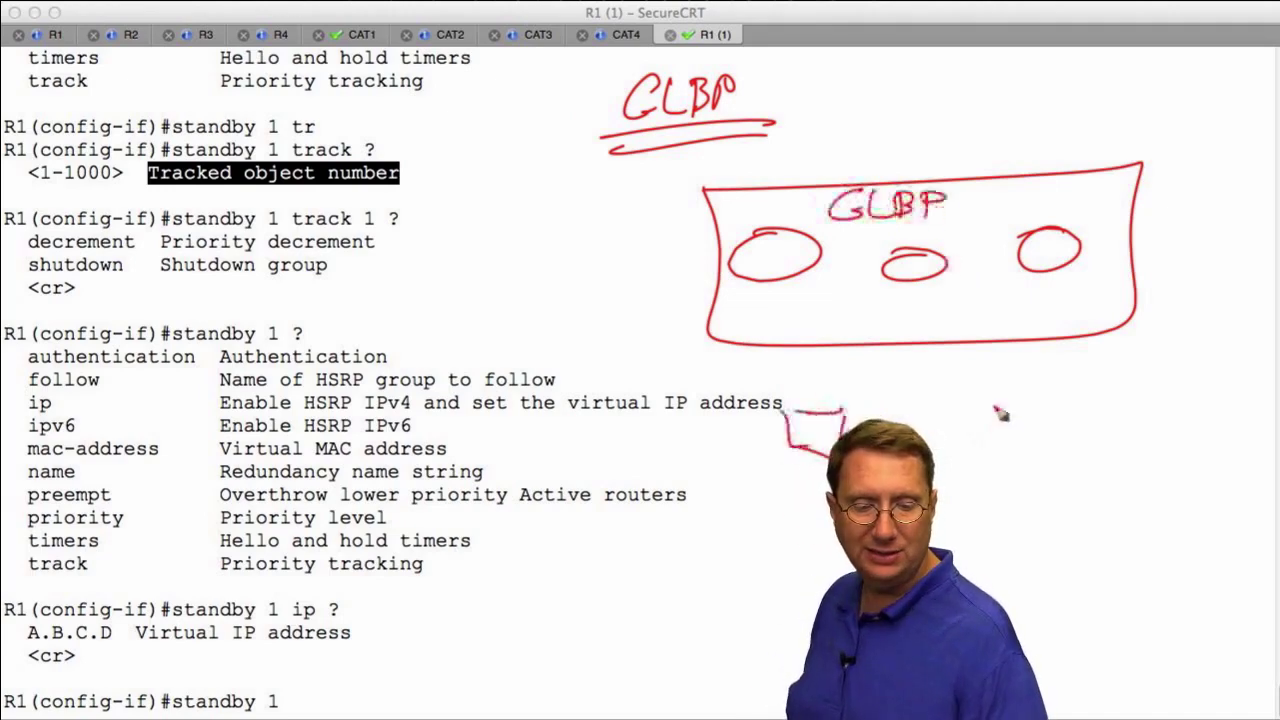
mouse_move(1002, 402)
mouse_down()
mouse_move(984, 446)
mouse_move(1020, 402)
mouse_up()
drag(1166, 386, 1200, 425)
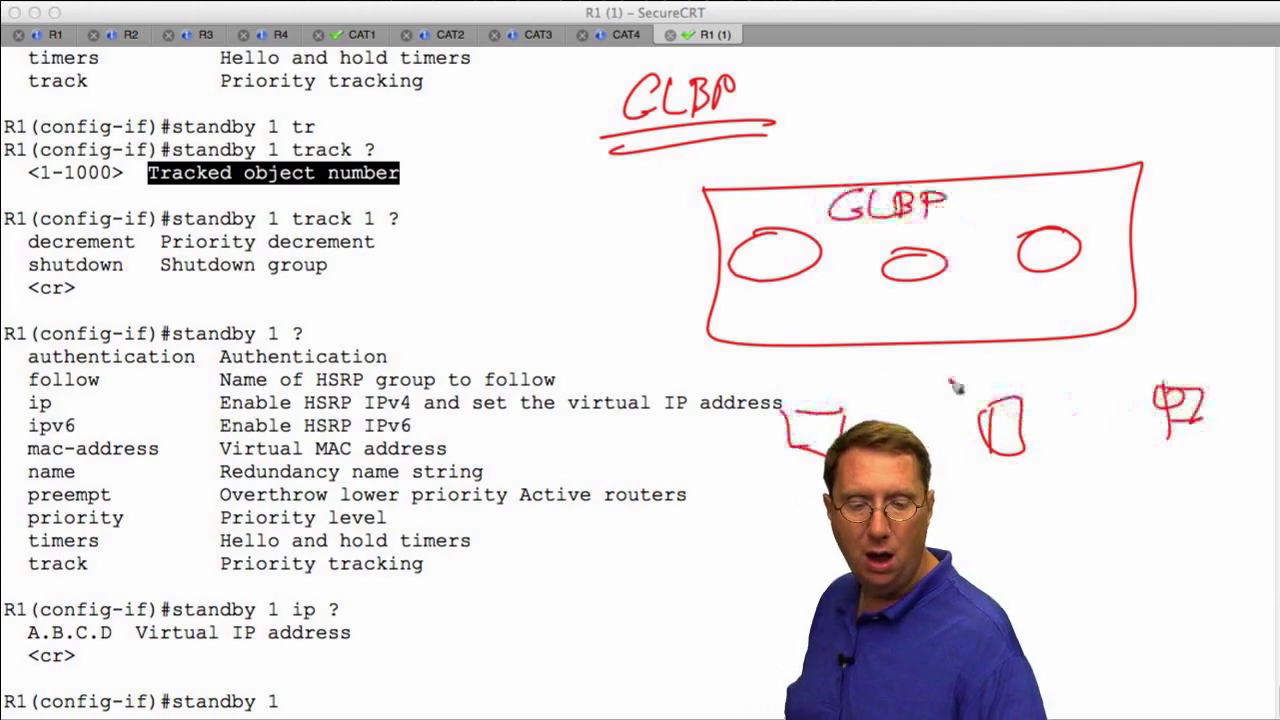
drag(700, 354, 1220, 364)
drag(790, 265, 796, 358)
drag(1068, 272, 1068, 335)
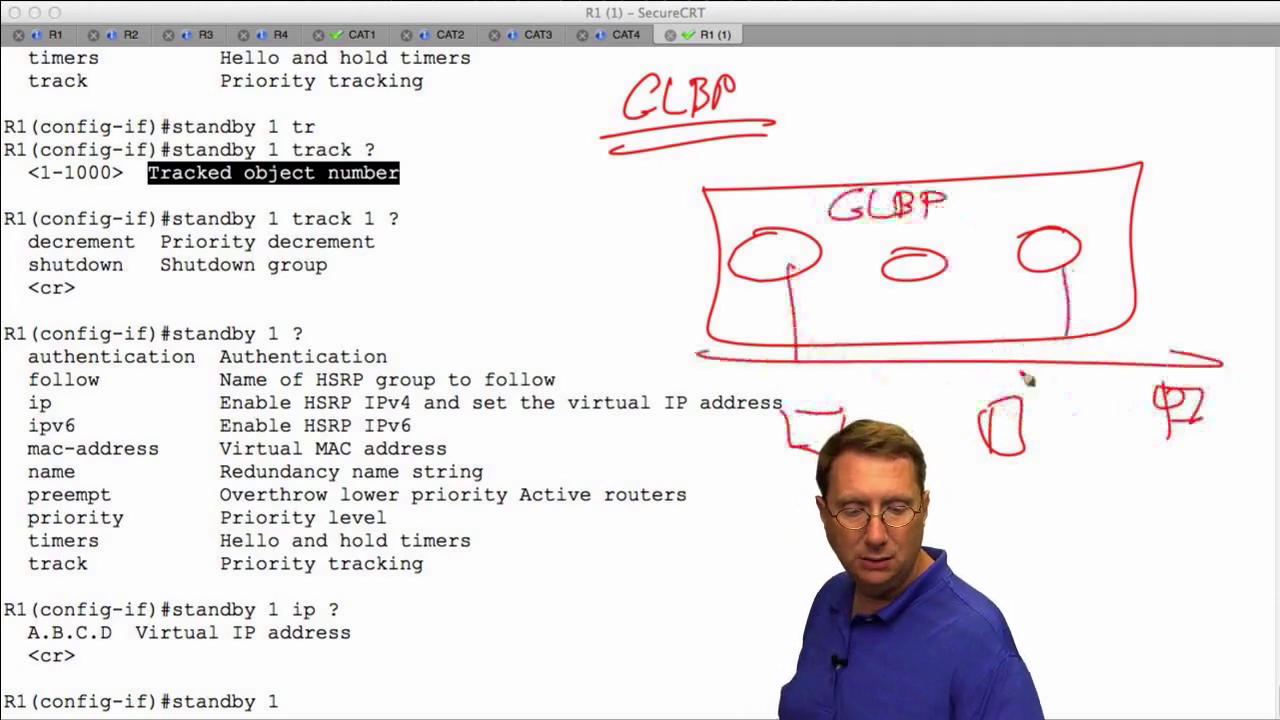
drag(822, 378, 822, 410)
drag(1006, 370, 1006, 420)
drag(1142, 366, 1140, 415)
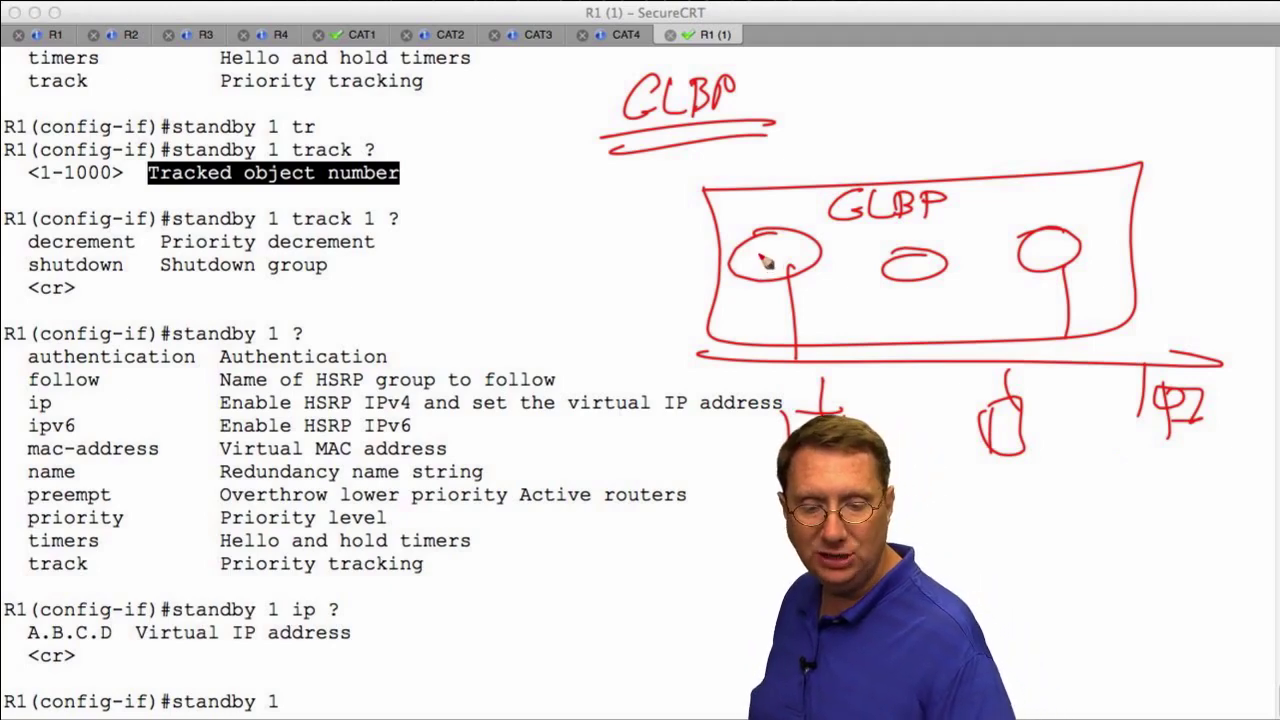
Label the routers as AF/AVF forwarders, highlight the left one, and add an AVG label
drag(876, 236, 834, 238)
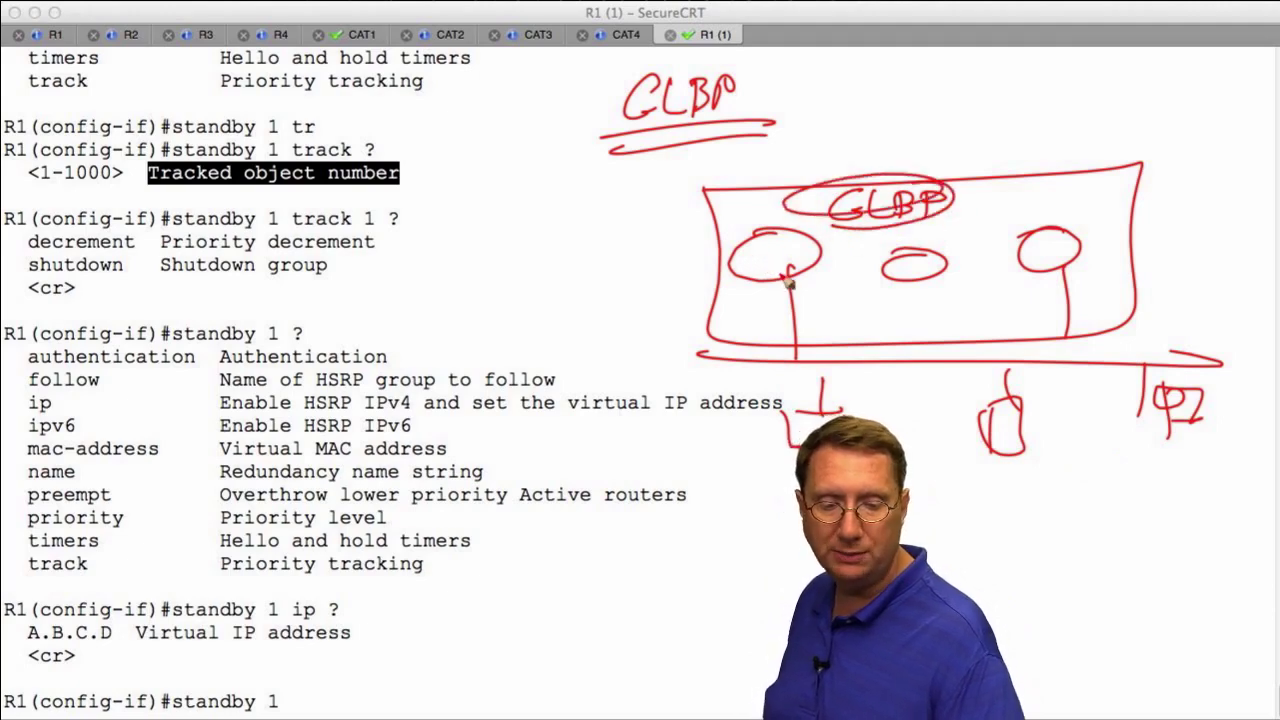
mouse_move(752, 274)
mouse_down()
mouse_move(763, 256)
mouse_move(740, 270)
mouse_move(785, 258)
mouse_up()
mouse_move(1032, 242)
mouse_down()
mouse_move(1050, 258)
mouse_move(1068, 250)
mouse_move(1064, 262)
mouse_up()
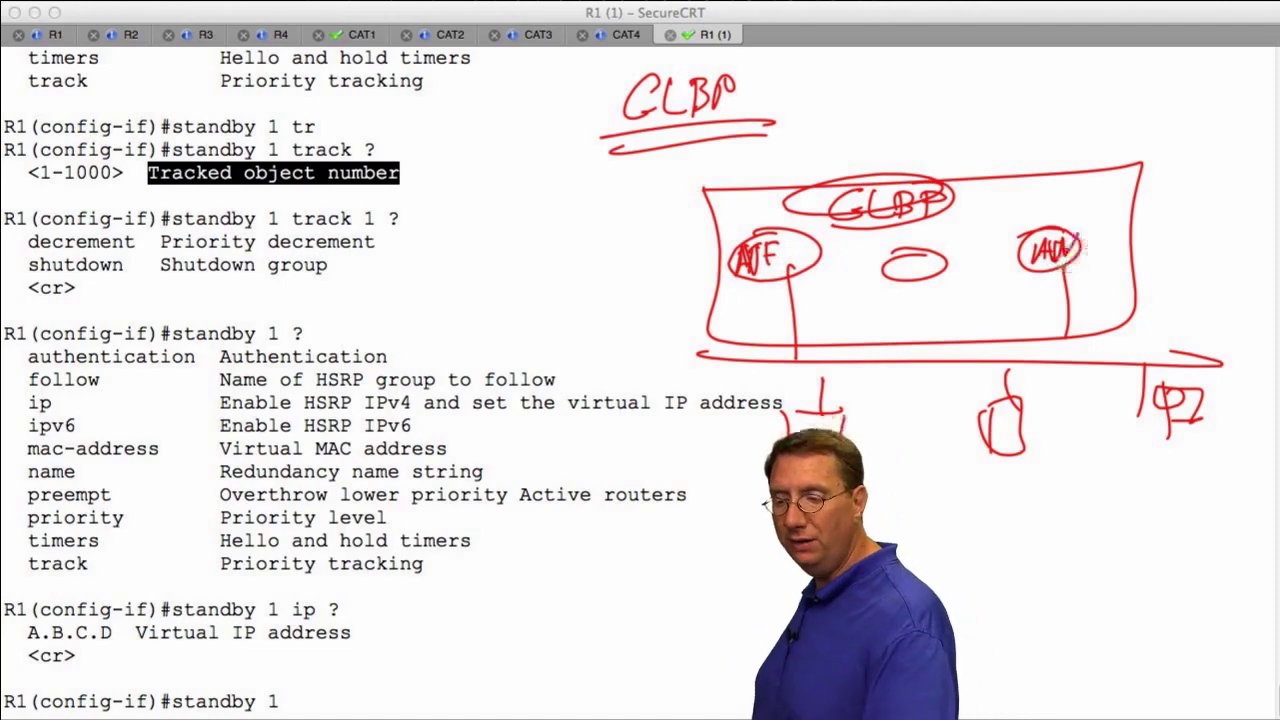
mouse_move(830, 225)
mouse_down()
mouse_move(729, 290)
mouse_move(739, 241)
mouse_up()
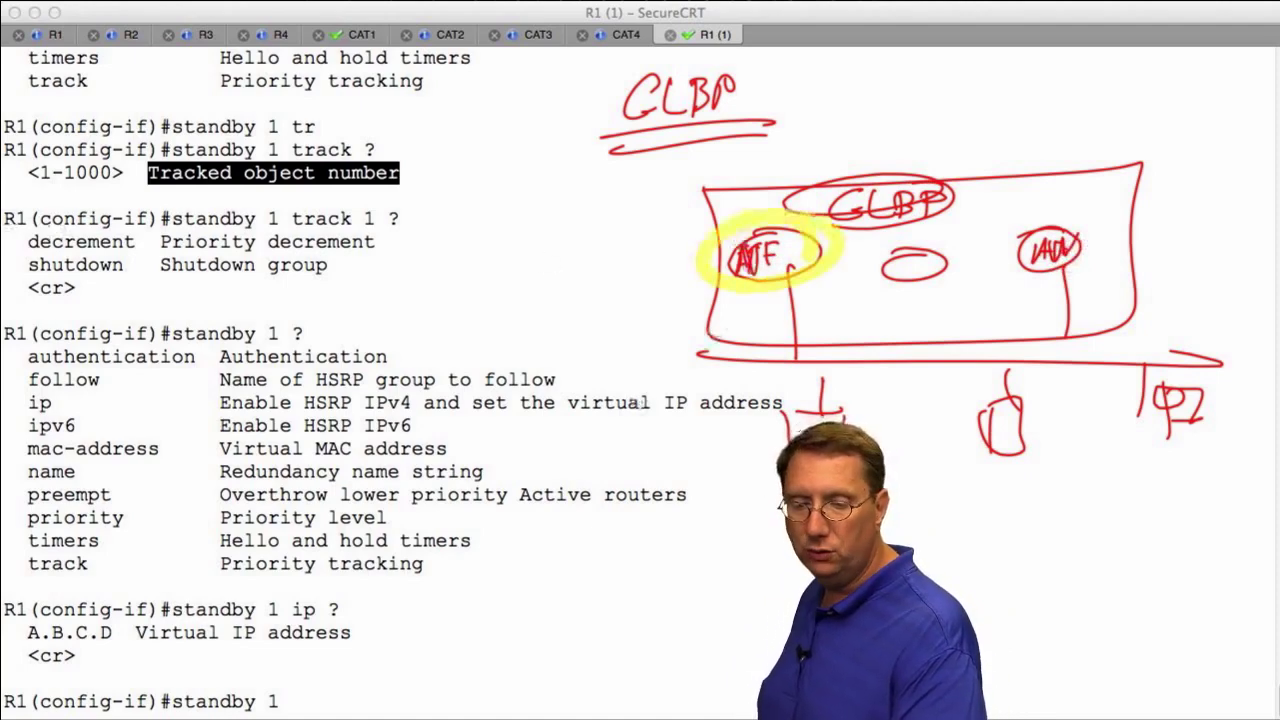
mouse_move(982, 140)
mouse_down()
mouse_move(1068, 152)
mouse_move(1062, 100)
mouse_move(765, 192)
mouse_up()
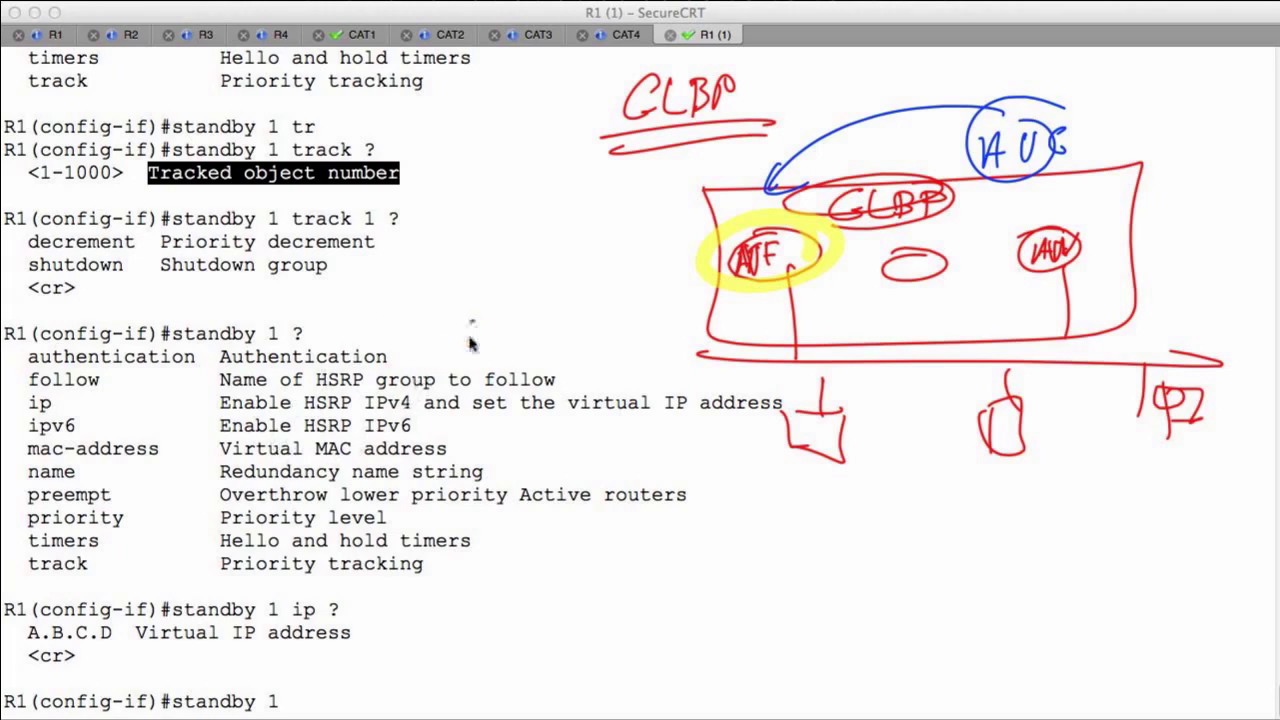
Remove HSRP group 1 from G0/0 with no standby 1
click(489, 248)
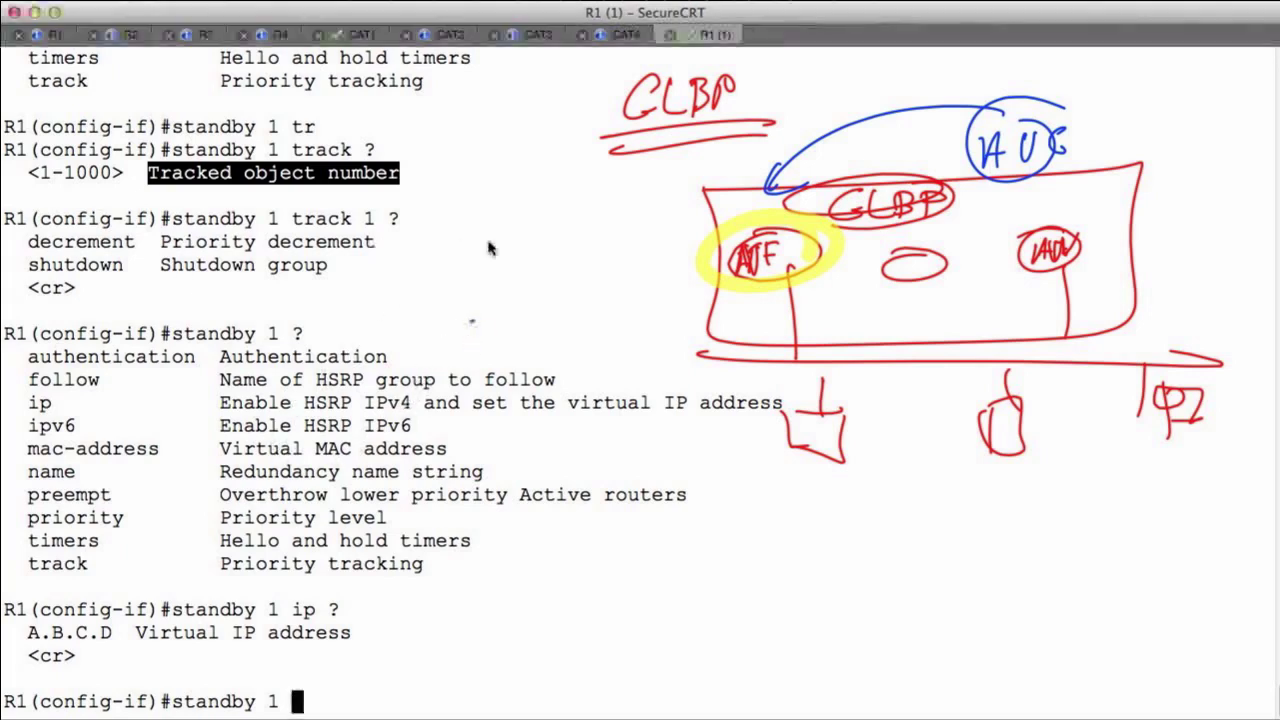
key(BackSpace)
key(BackSpace)
key(BackSpace)
key(BackSpace)
key(BackSpace)
key(BackSpace)
key(BackSpace)
key(BackSpace)
key(BackSpace)
key(BackSpace)
text(no stan)
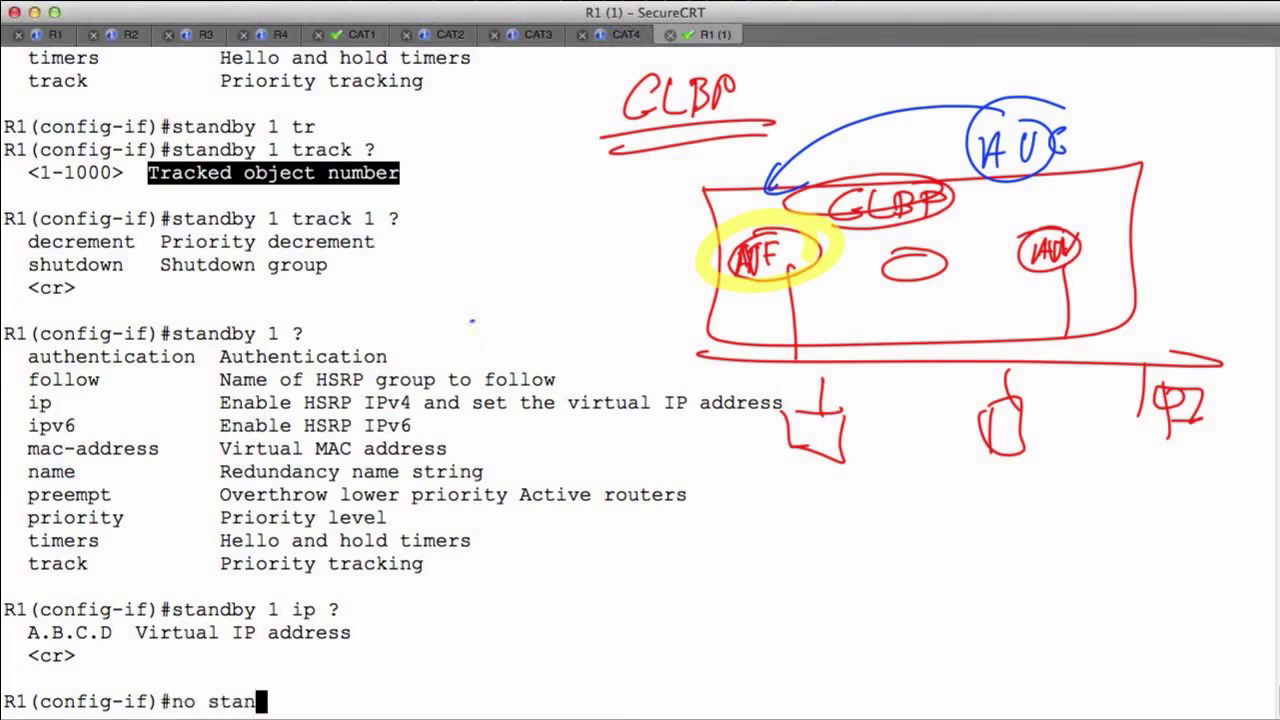
key(Tab)
text(1)
key(Return)
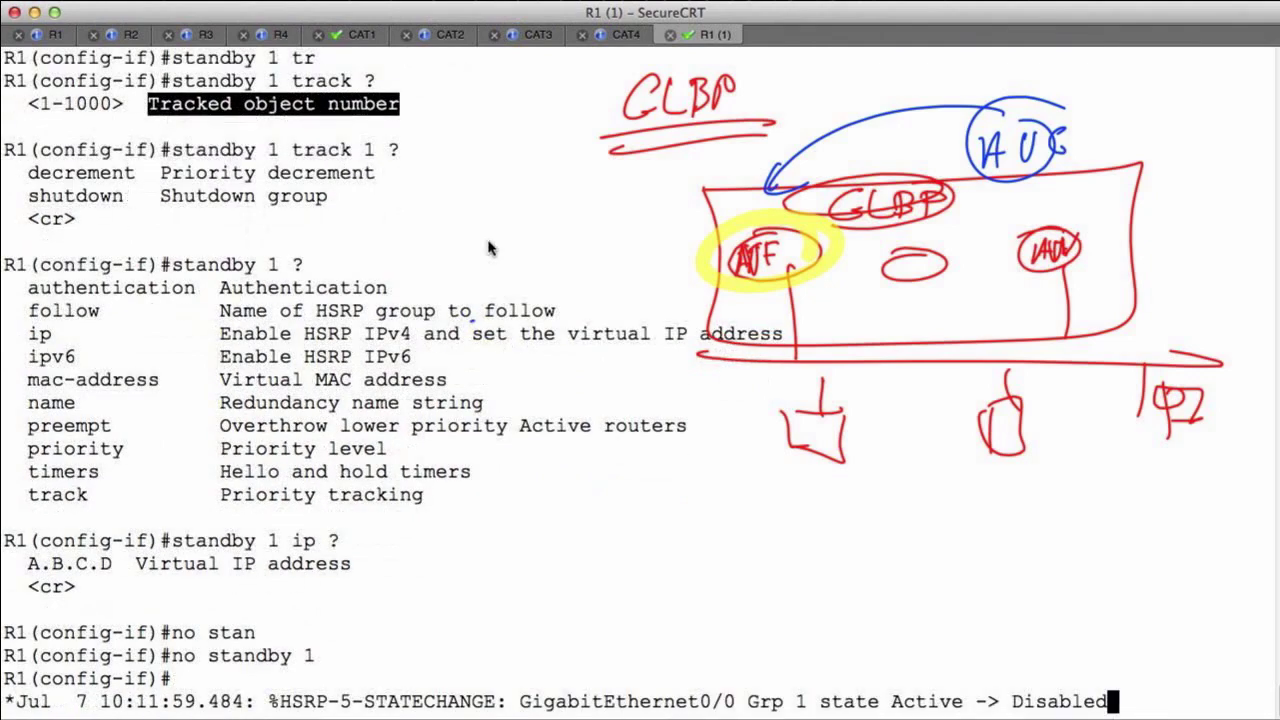
key(Return)
key(Return)
Configure GLBP group 1 with virtual IP 10.1.100.254 on G0/0
text(glbp)
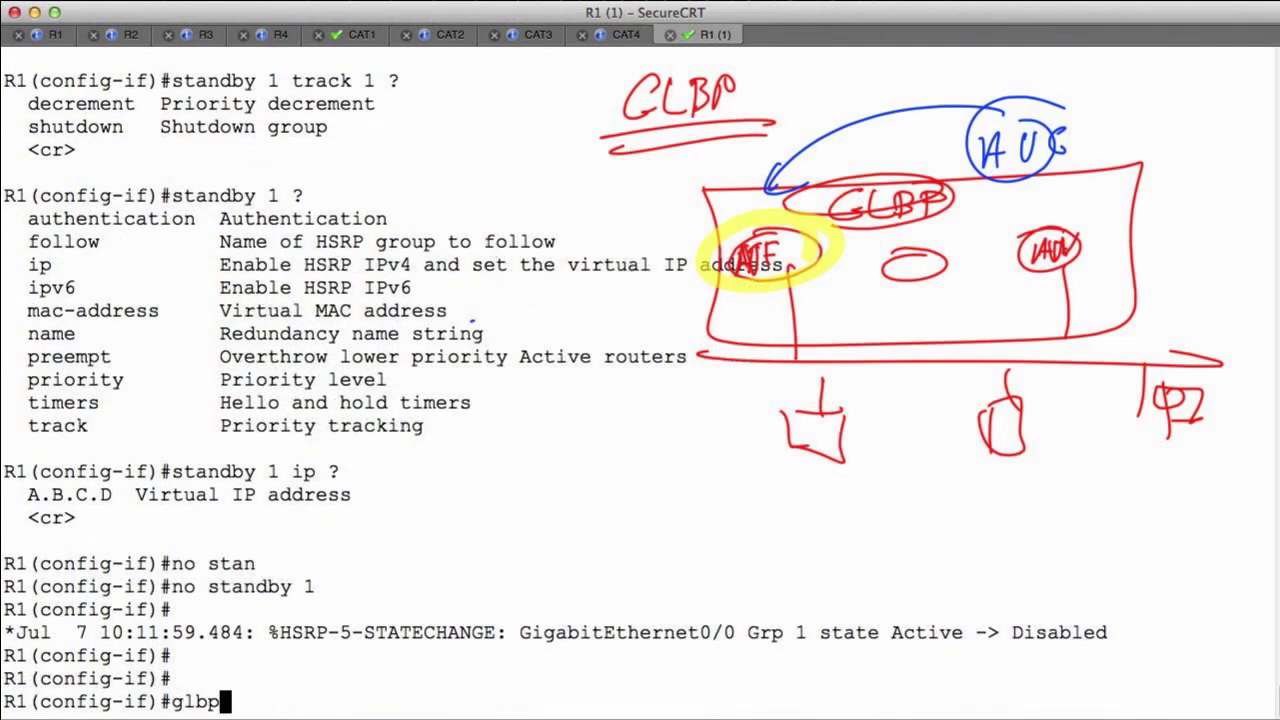
text( 1 ip)
key(Return)
key(Up)
text(?)
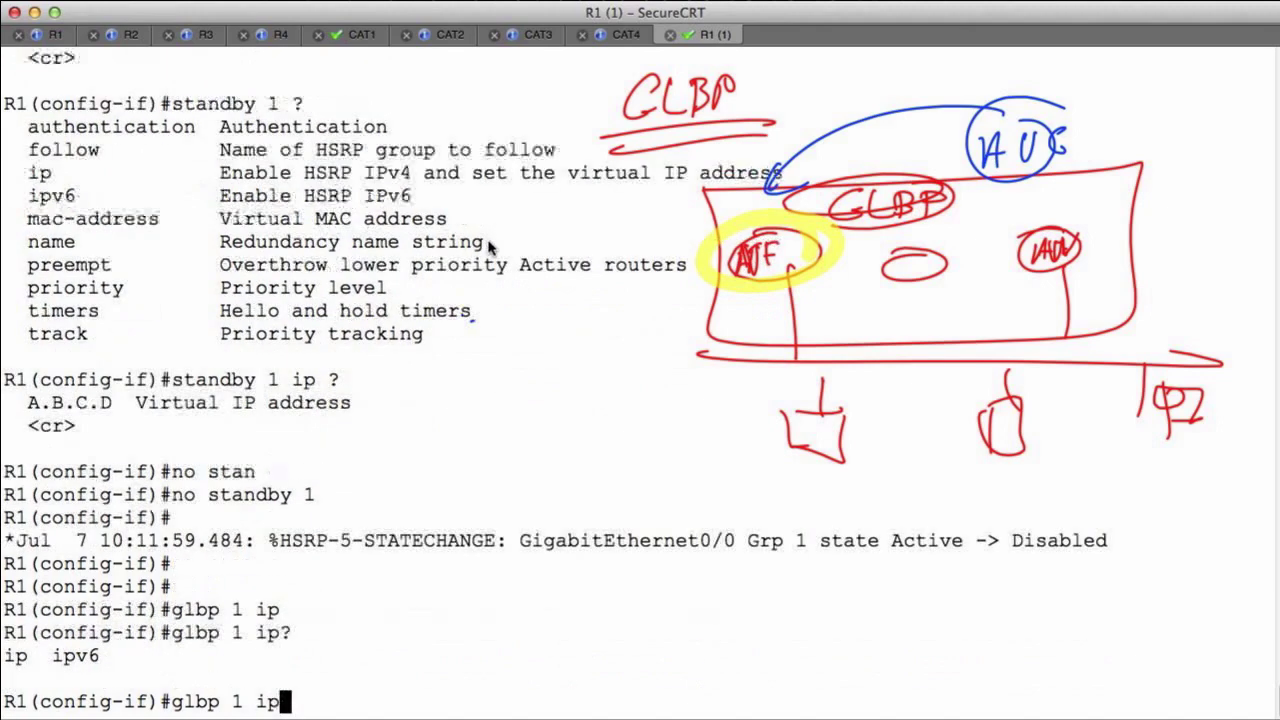
text( ?)
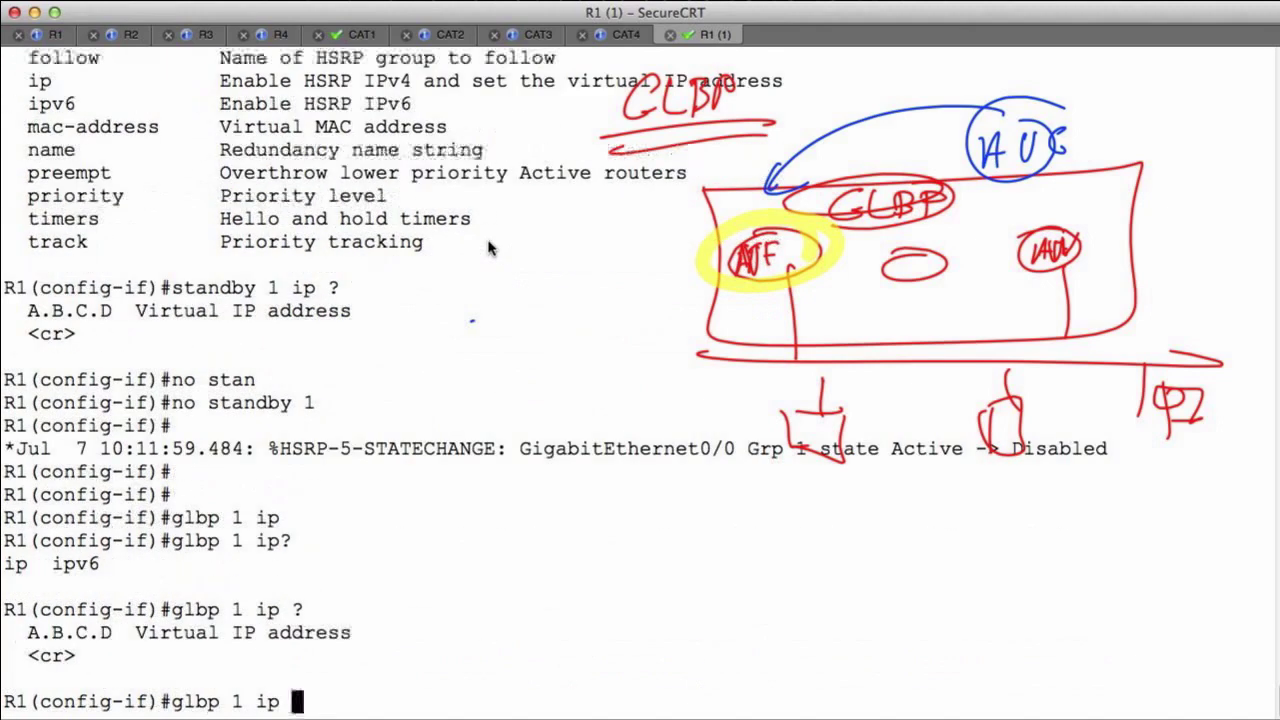
text(10.1.)
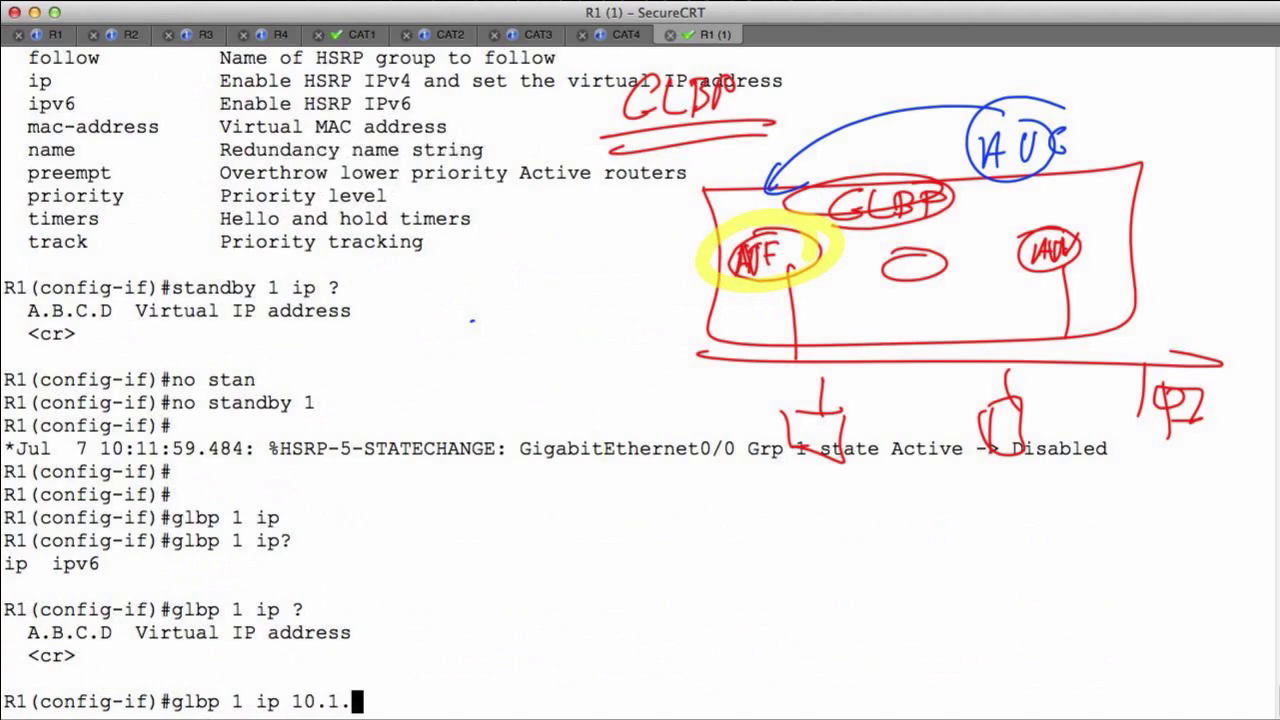
text(100.254)
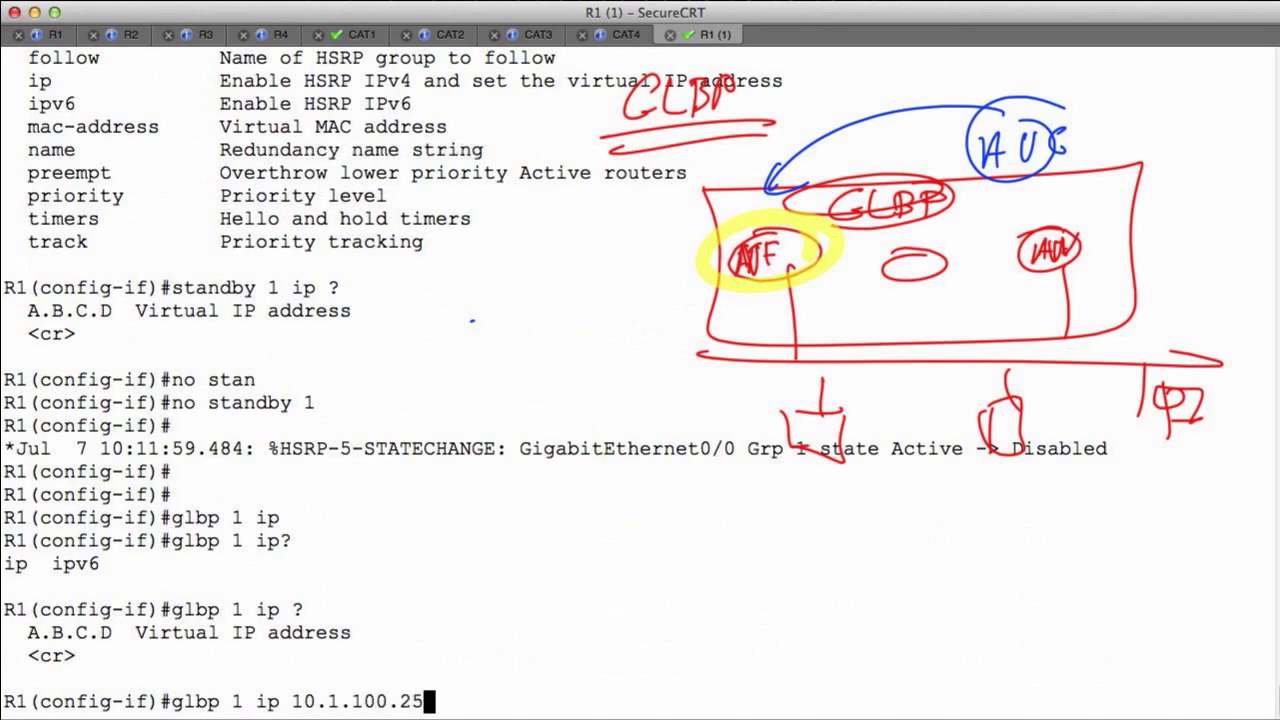
key(Return)
Display the GLBP status with do sh glbp
text(d)
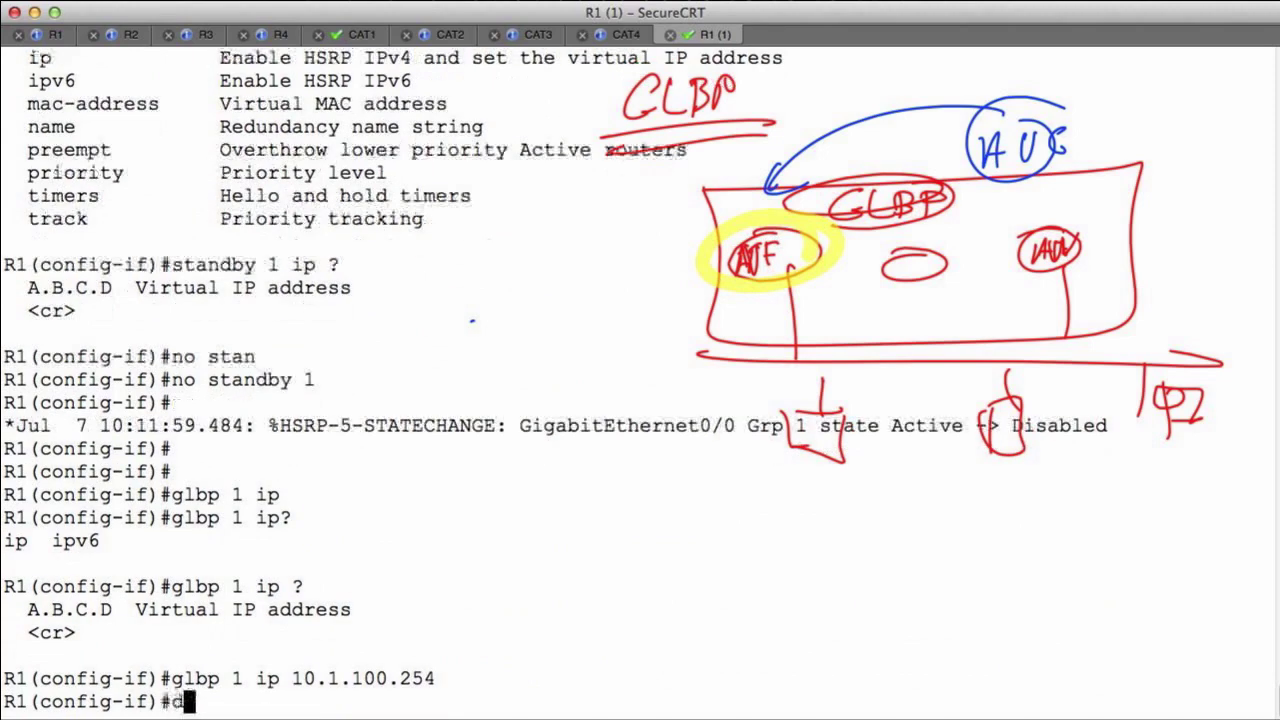
text(o sh glo)
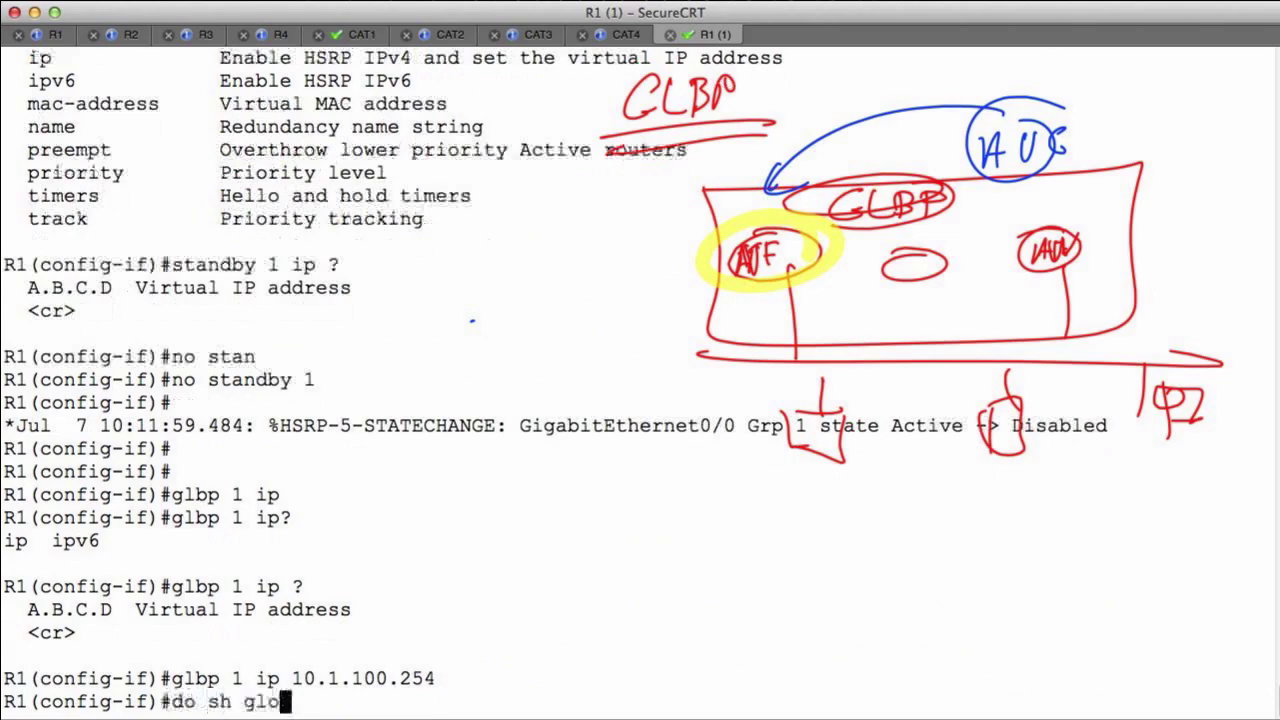
key(BackSpace)
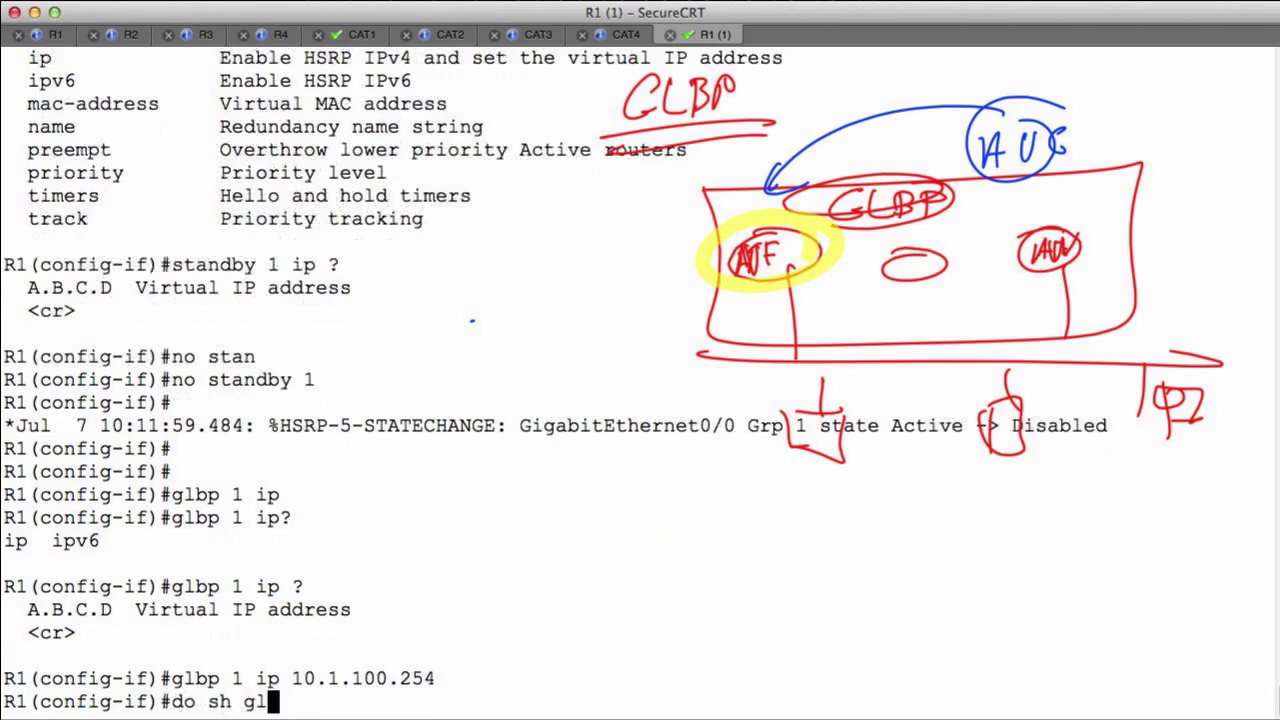
text(bp)
key(Return)
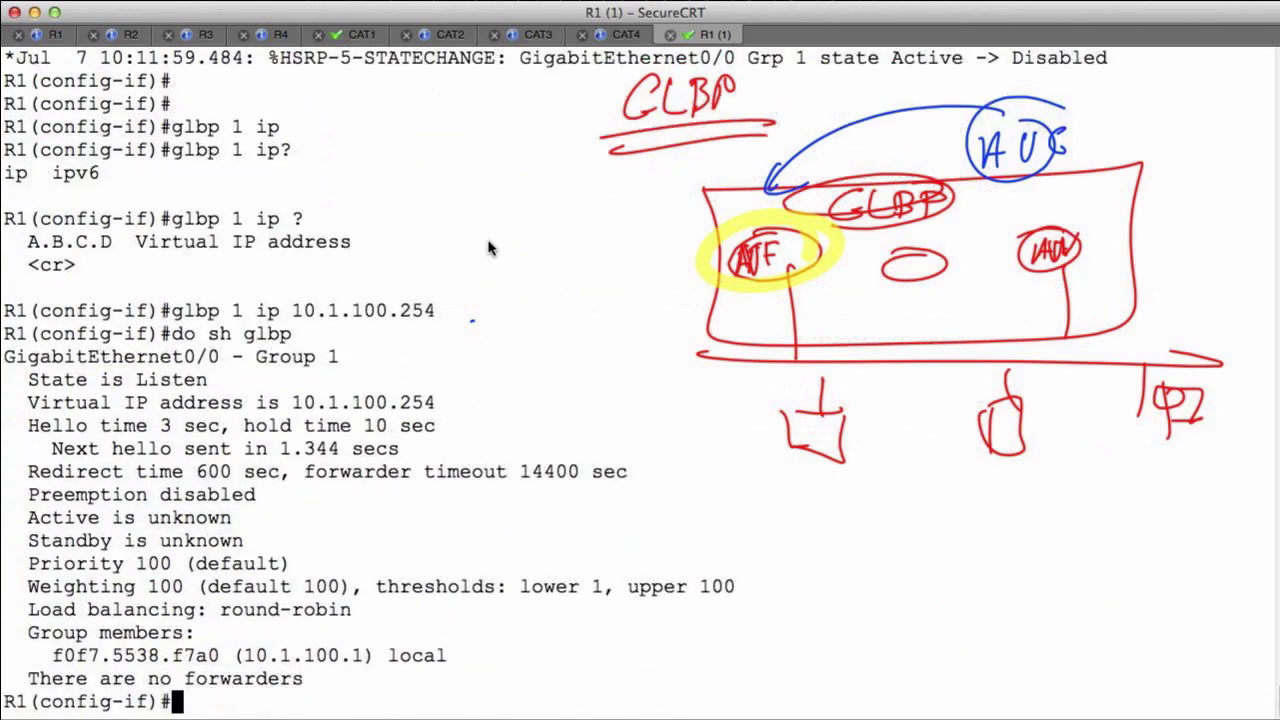